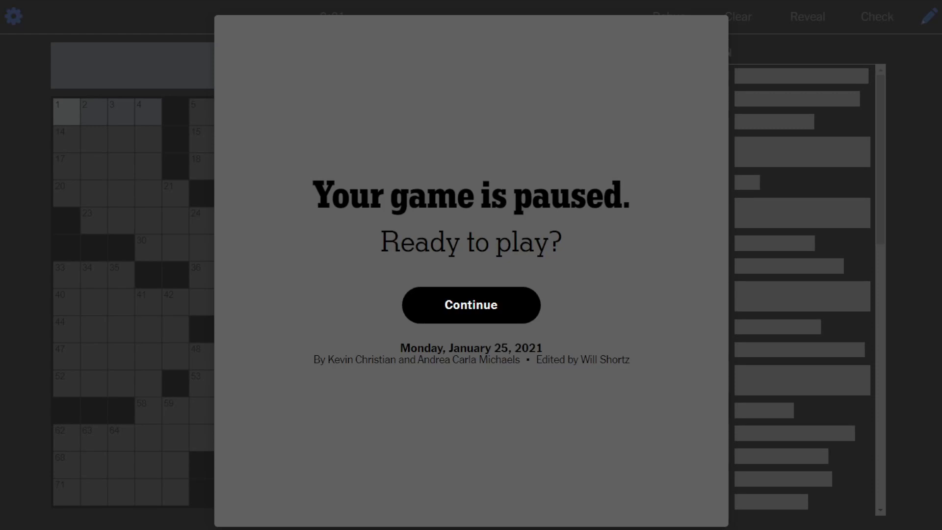
Continue the paused Monday, January 25, 2021 puzzle from the pause dialog.
click(470, 305)
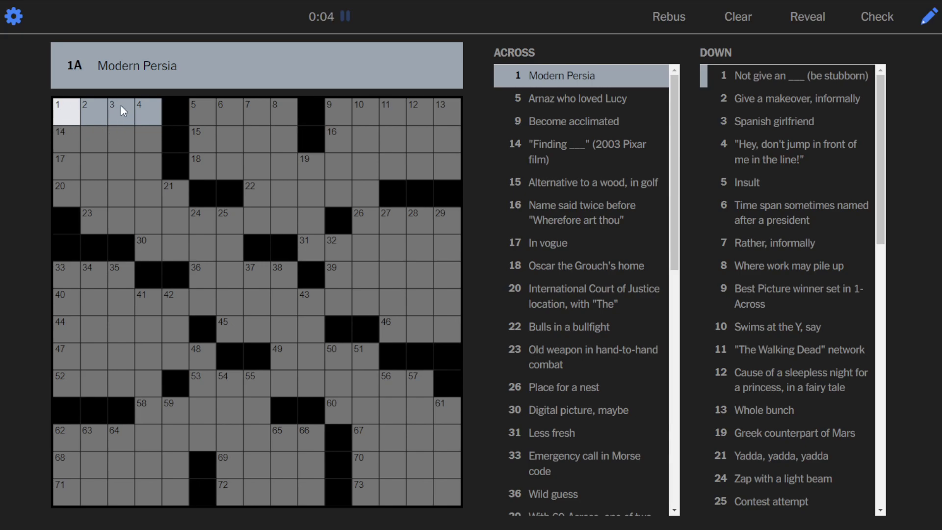
text(IR)
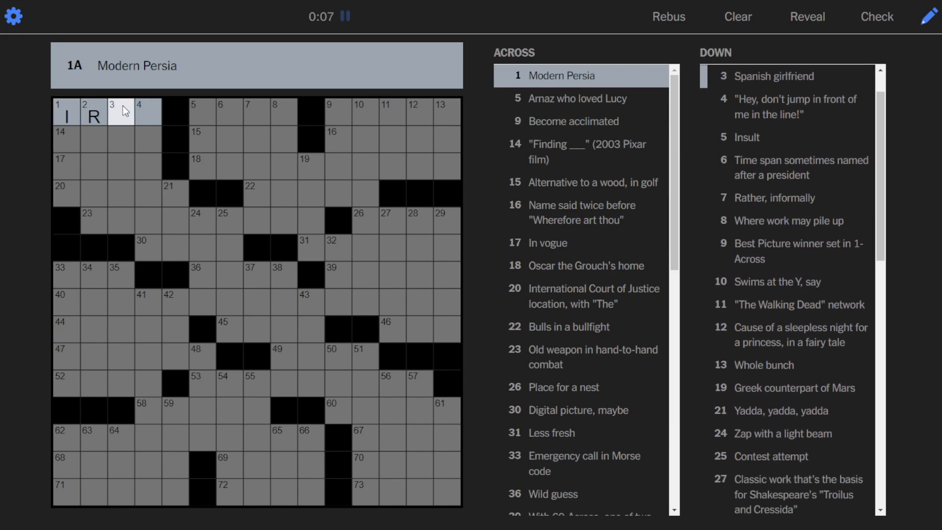
text(AN)
Enter IRAN, NEMO, IRON and ROMEO, then begin correcting 18-Across toward GARBAGECAN.
key(Tab)
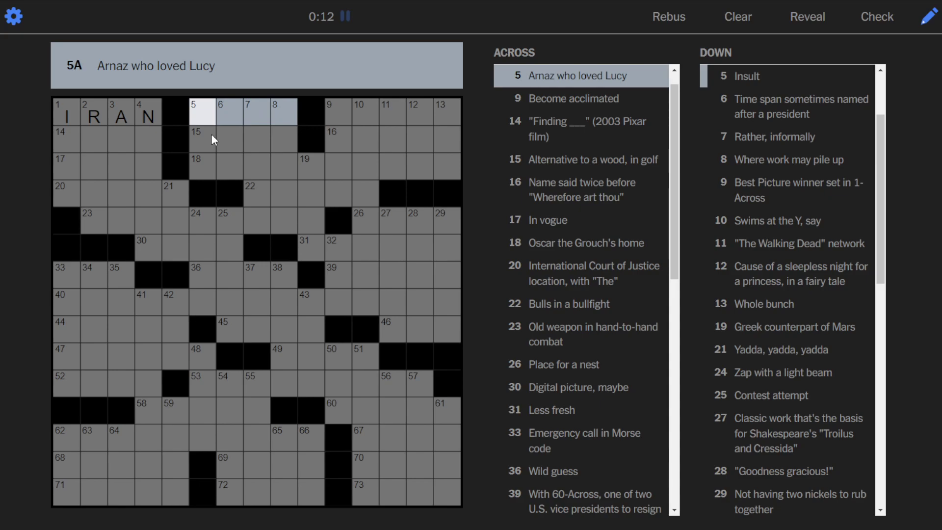
key(Tab)
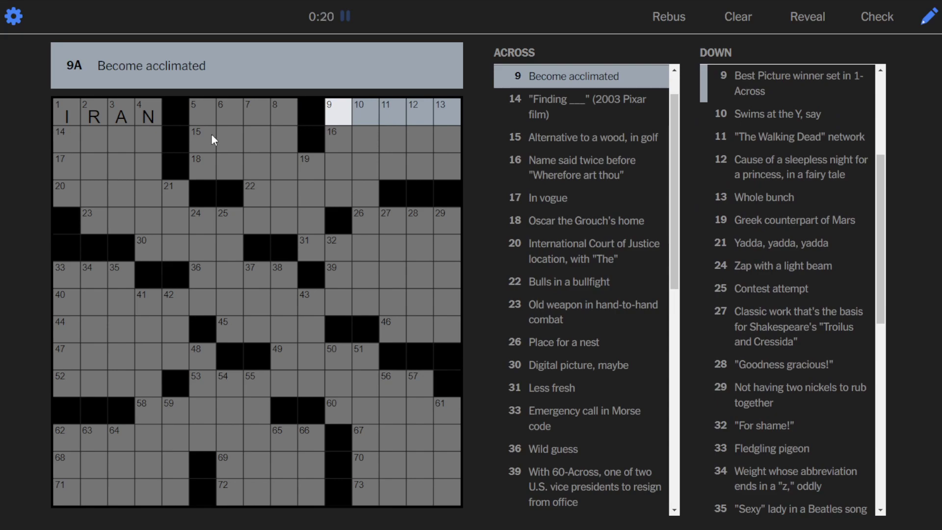
key(Tab)
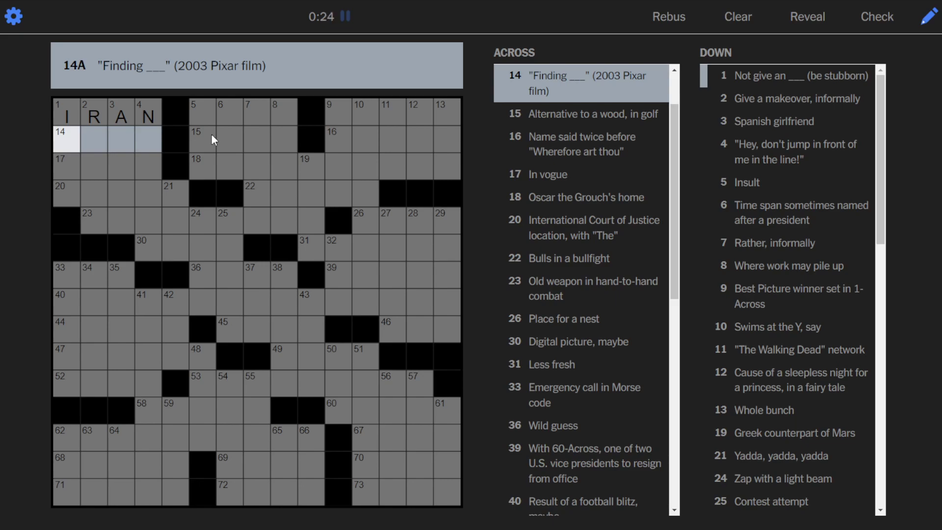
text(NEMI)
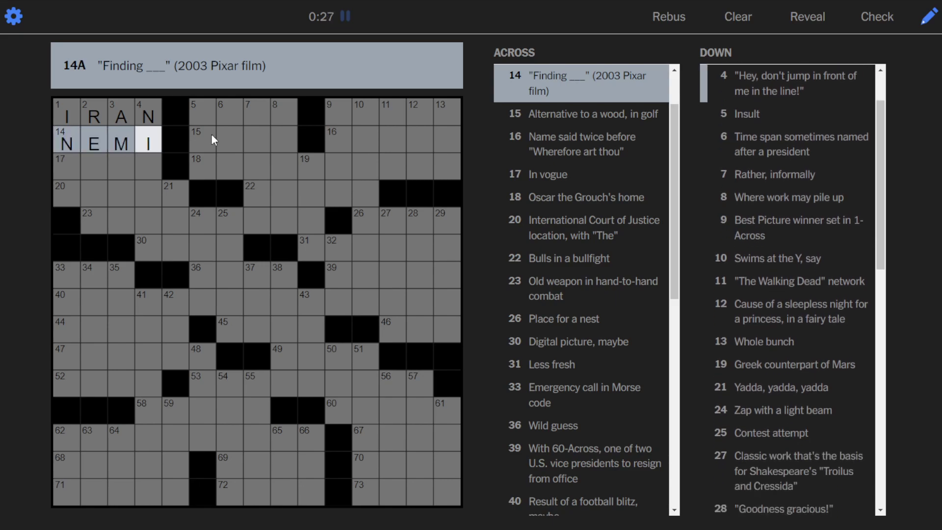
key(BackSpace)
text(O)
key(Tab)
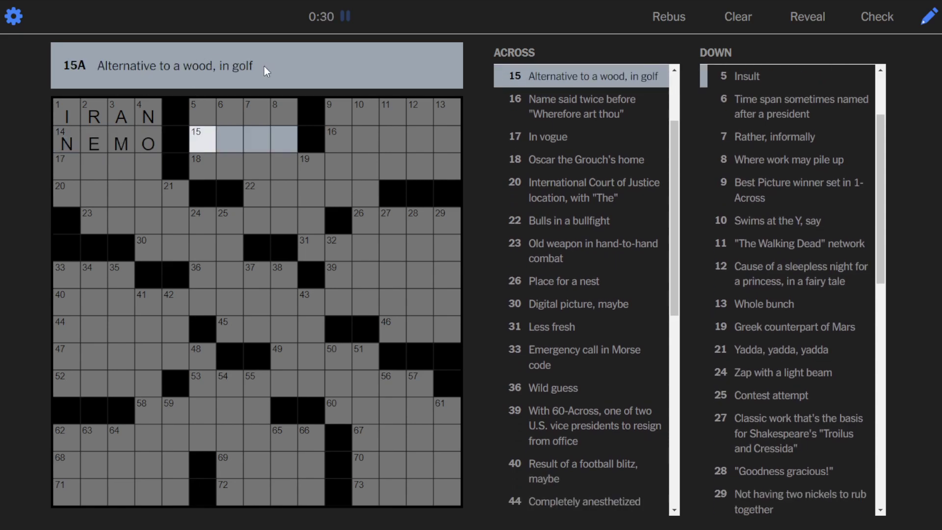
text(IRON )
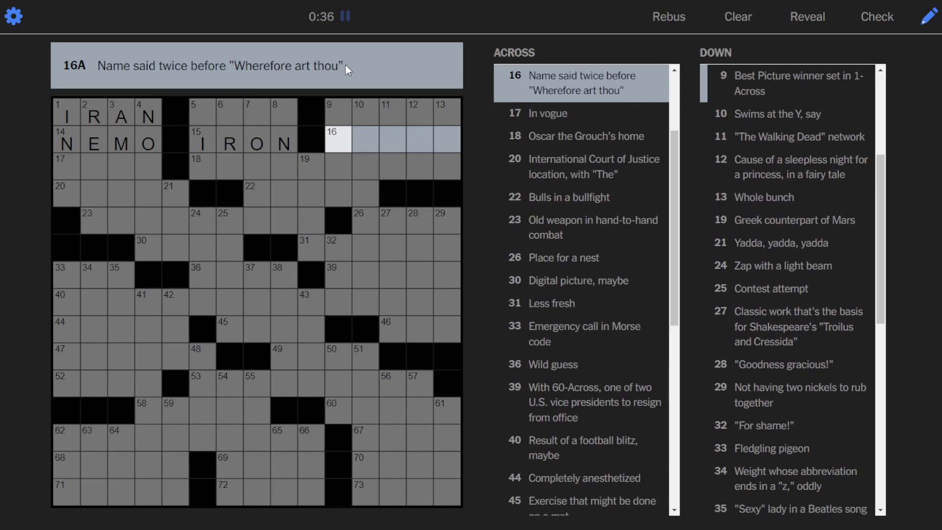
text(ROMEO)
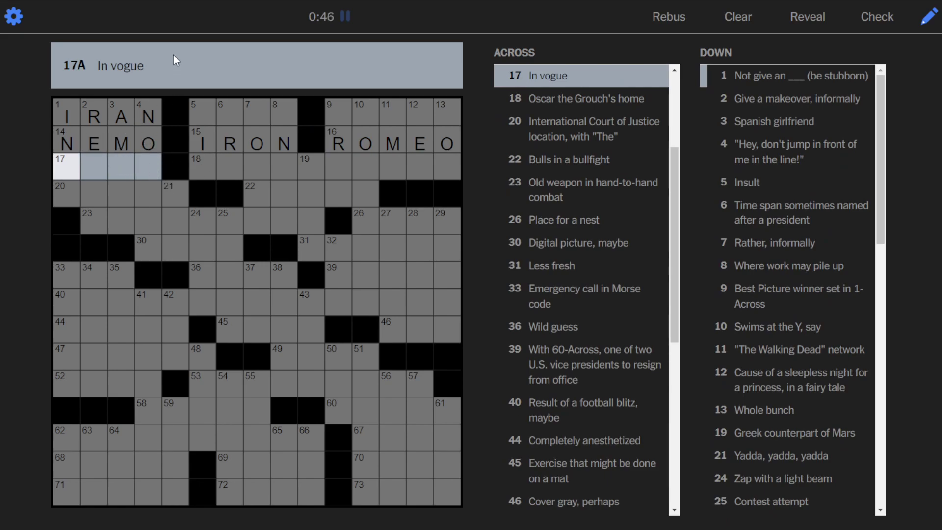
key(Tab)
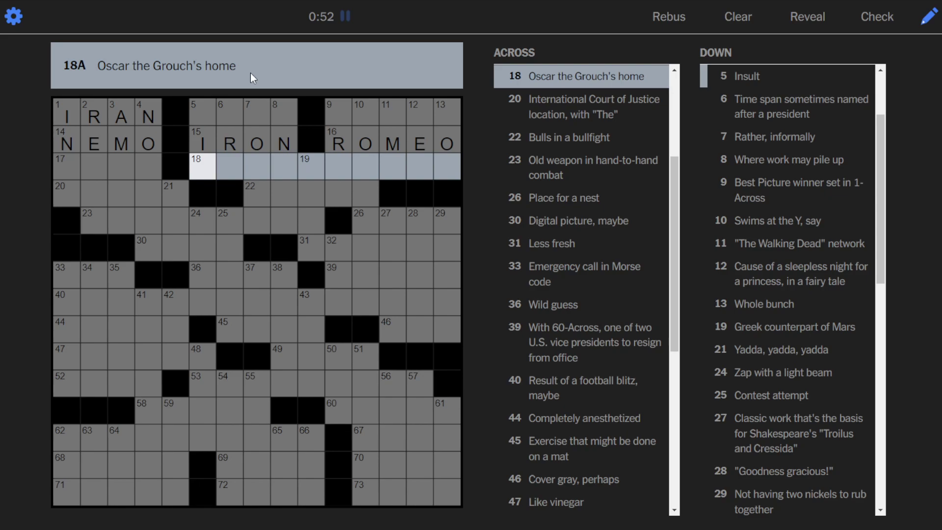
text(TRAS)
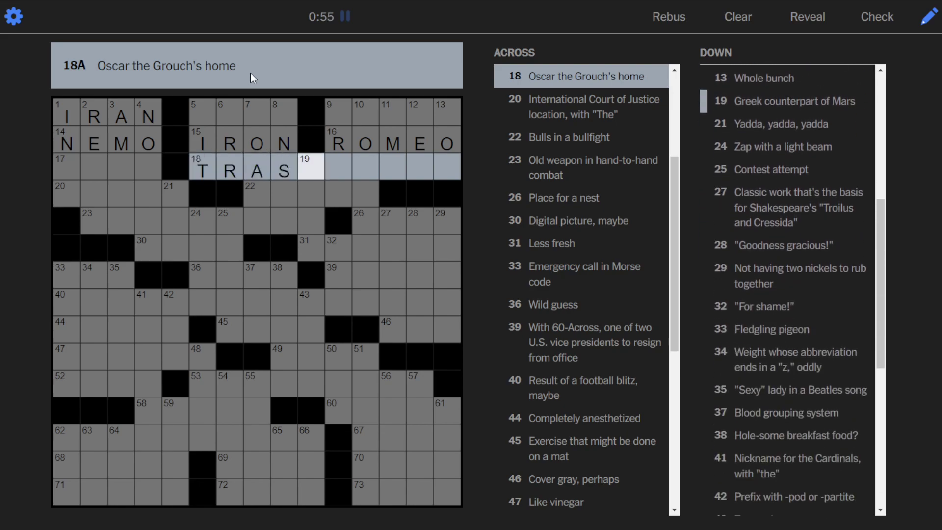
key(BackSpace)
key(BackSpace)
key(BackSpace)
key(BackSpace)
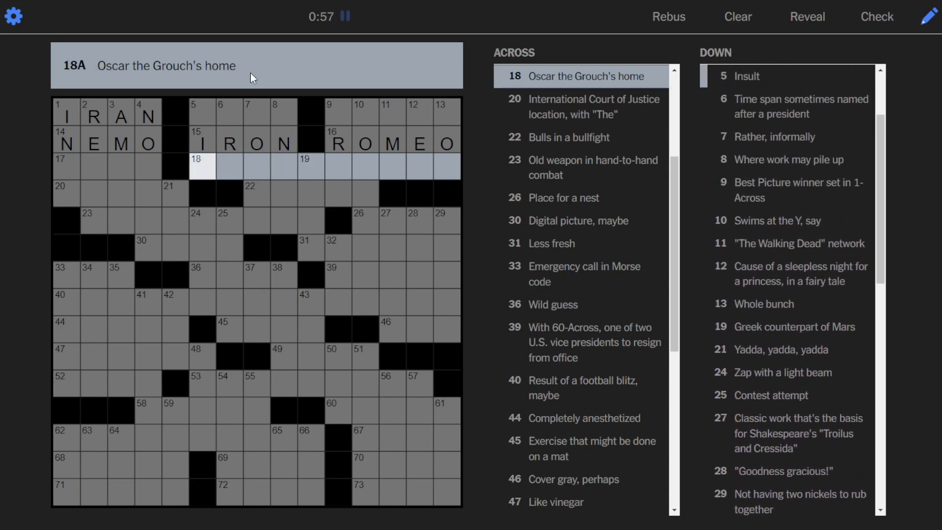
text(GARBA)
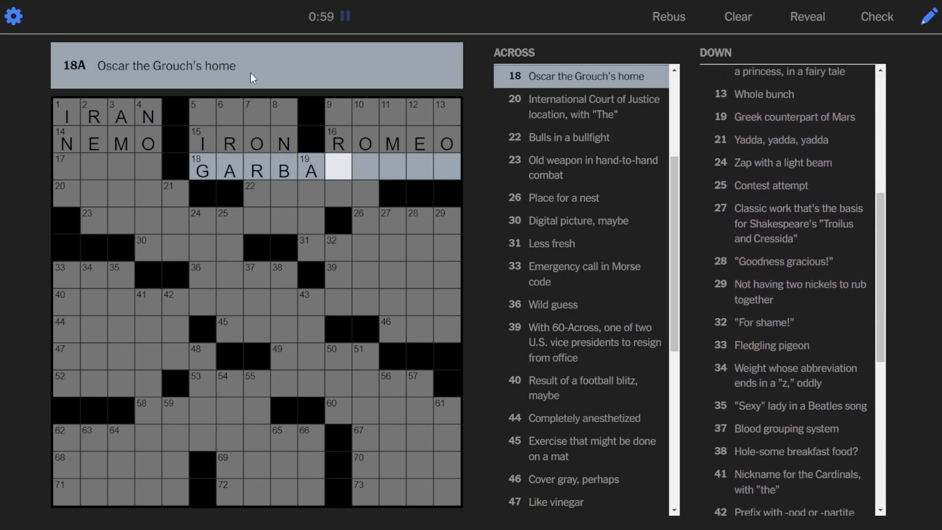
text(GECAN)
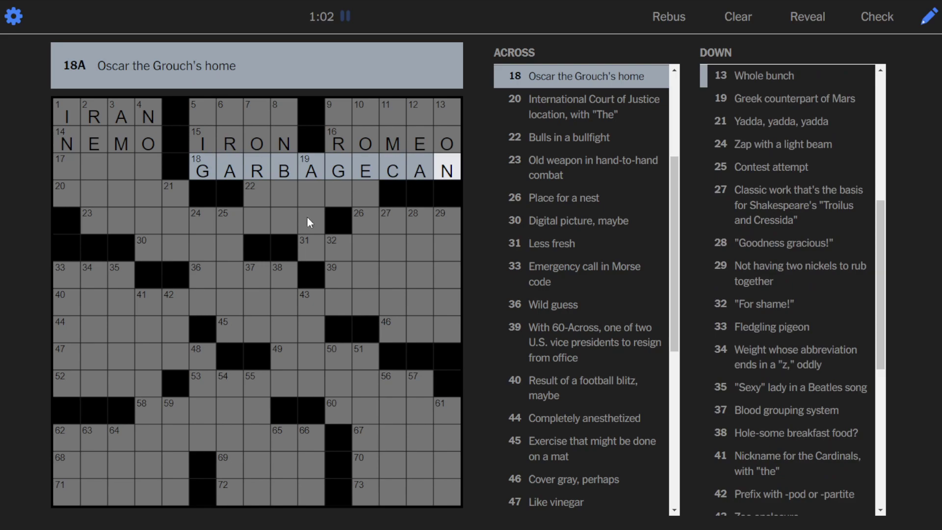
Visit theme entries 23-, 40- and 53-Across, then select the 62-Across revealer.
click(235, 216)
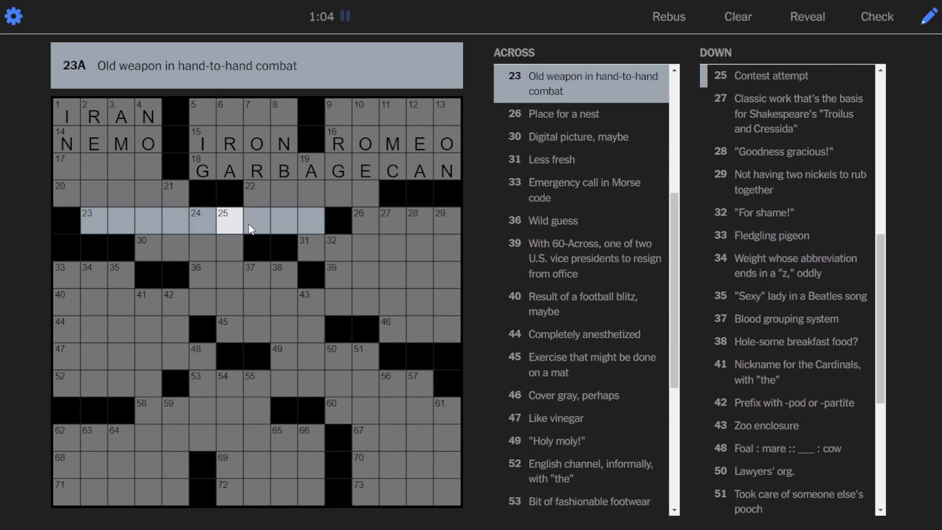
click(328, 301)
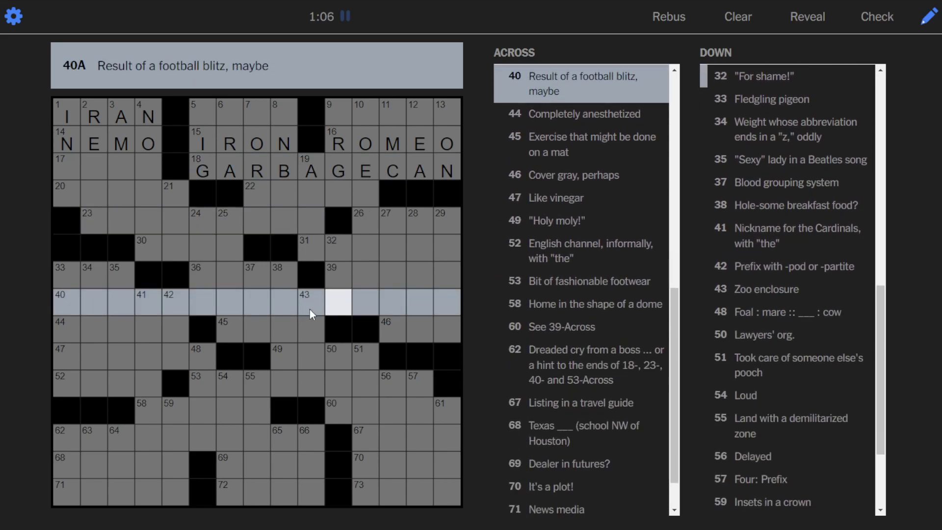
click(271, 383)
click(174, 438)
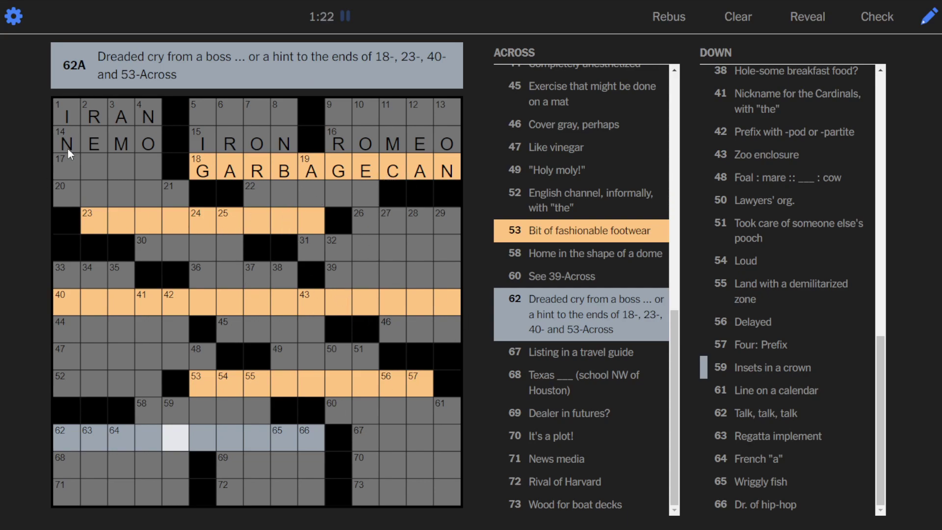
Enter CH down from cell 17, ORE in 3-Down, CUTS in 4-Down, and fix 17-Across to CHIC.
click(69, 168)
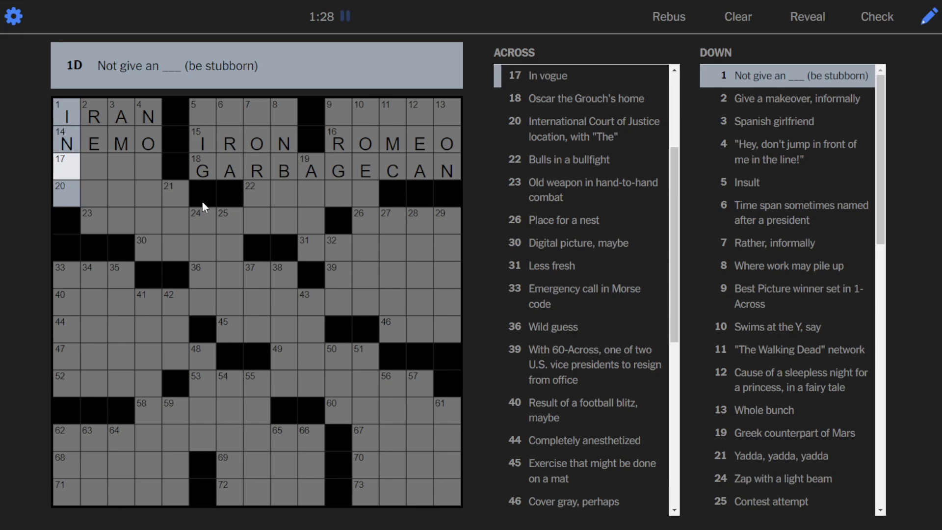
text(ch)
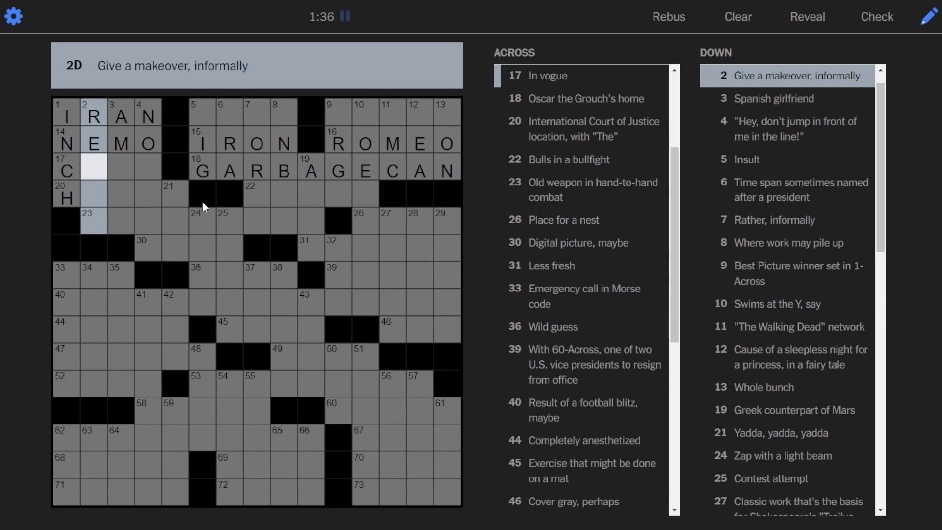
key(Tab)
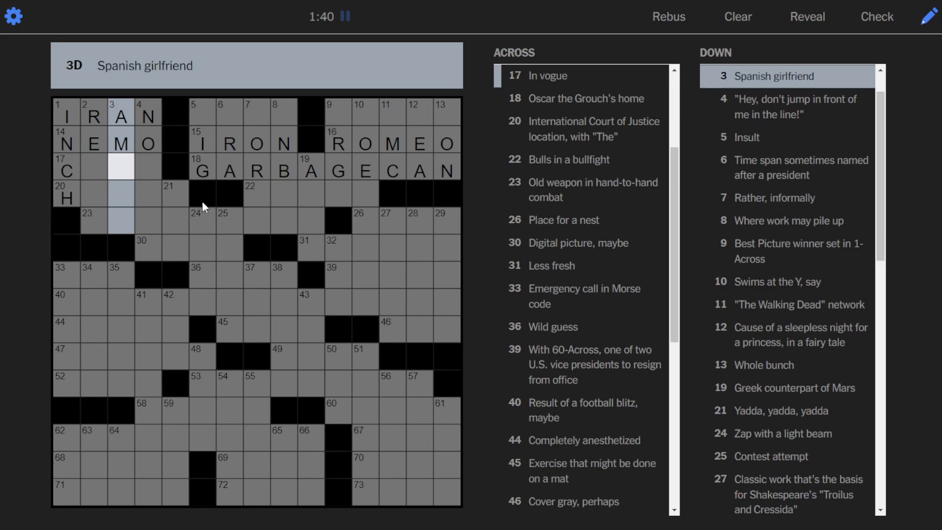
text(or)
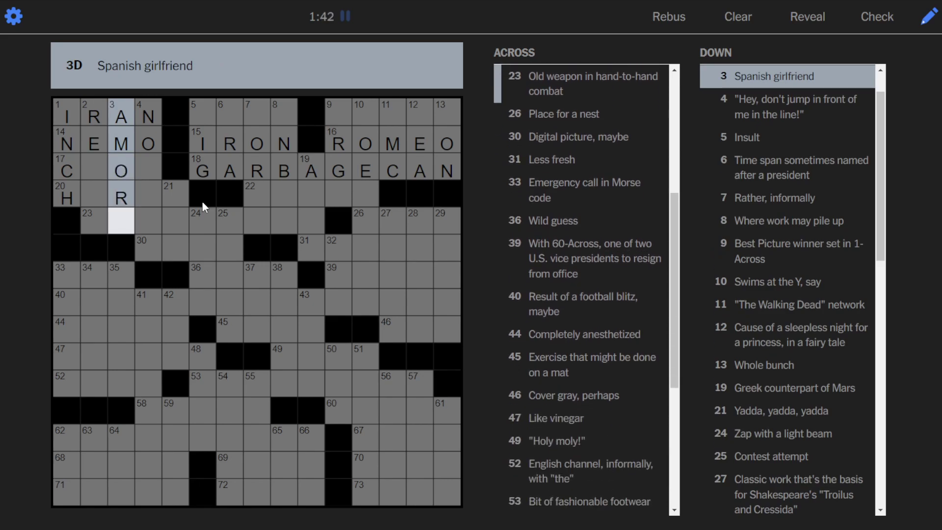
text(e)
key(Tab)
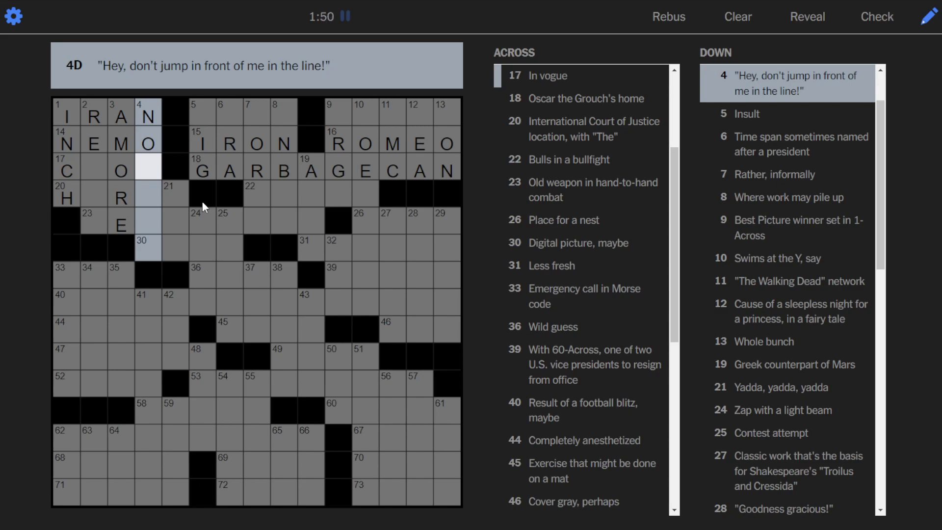
text(C)
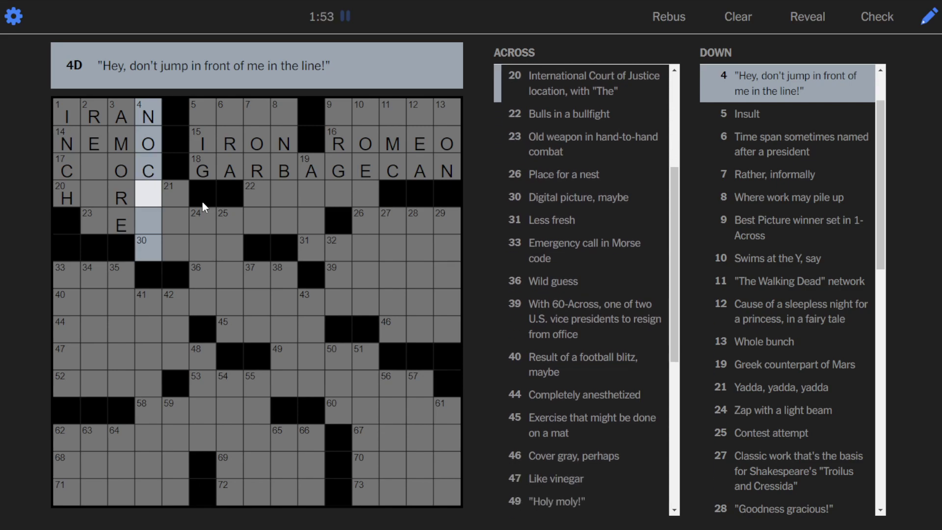
text(UTS)
click(91, 165)
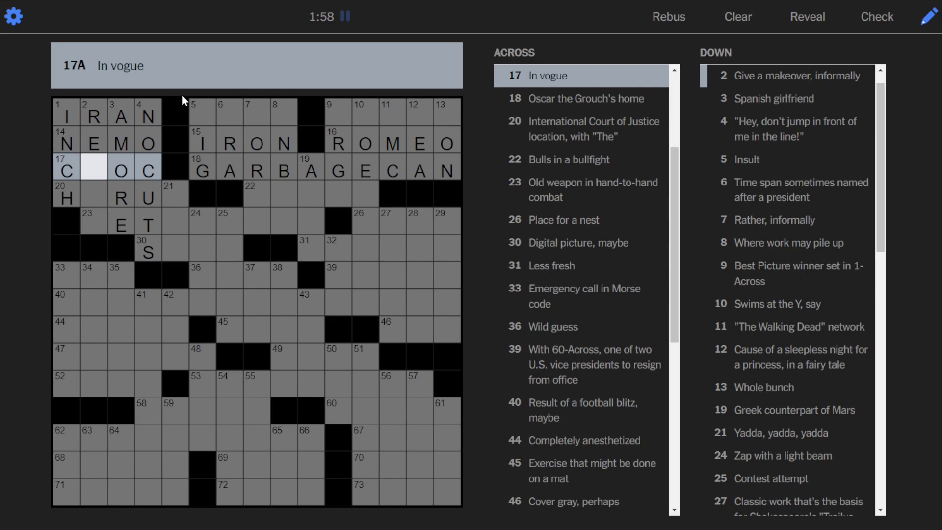
text(HCC)
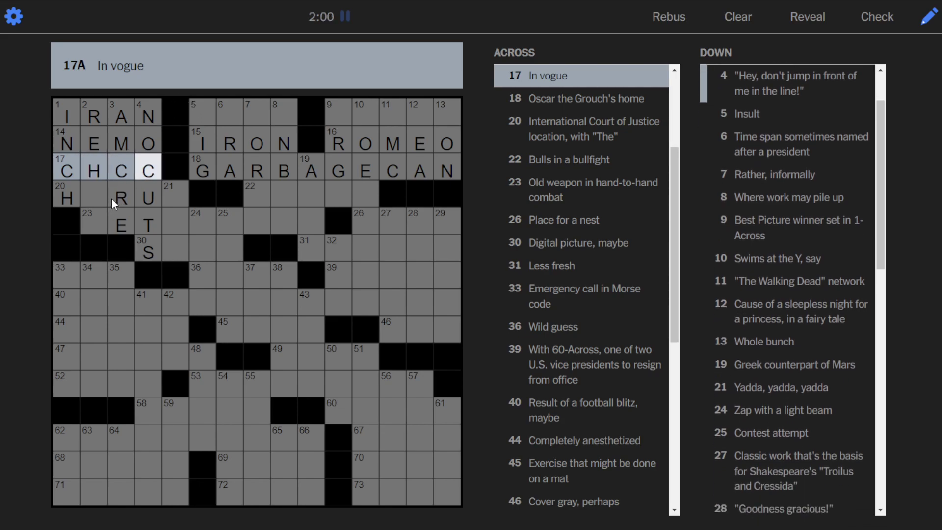
click(125, 177)
text(I)
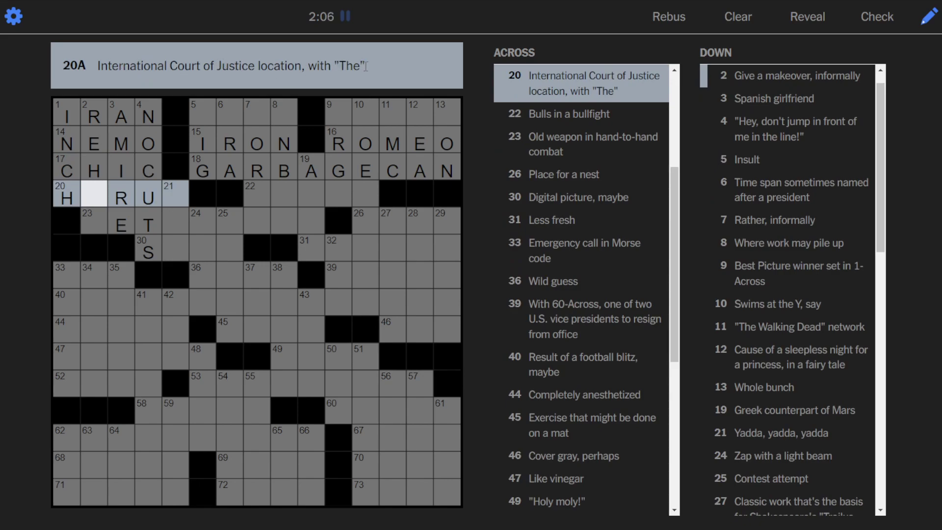
Correct the R in 3-Down and complete 20-Across as HAGUE.
click(119, 196)
text(g)
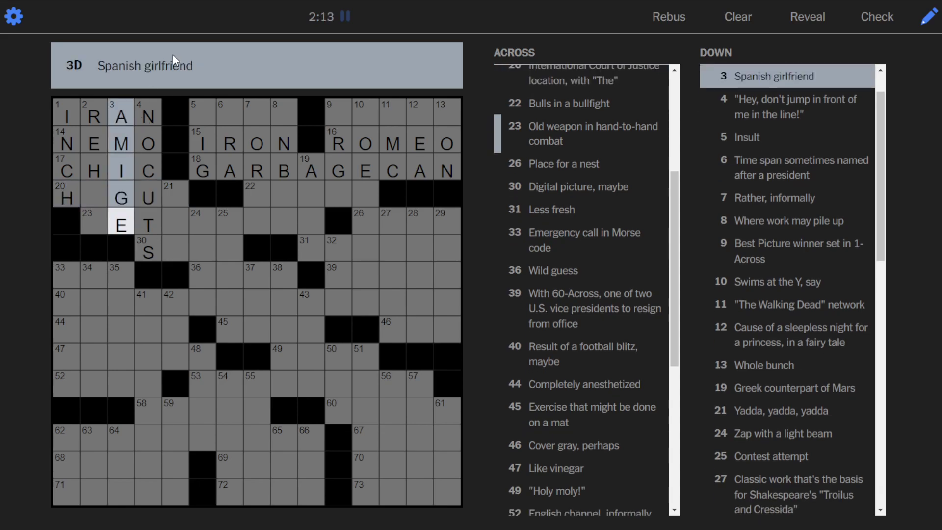
text(a)
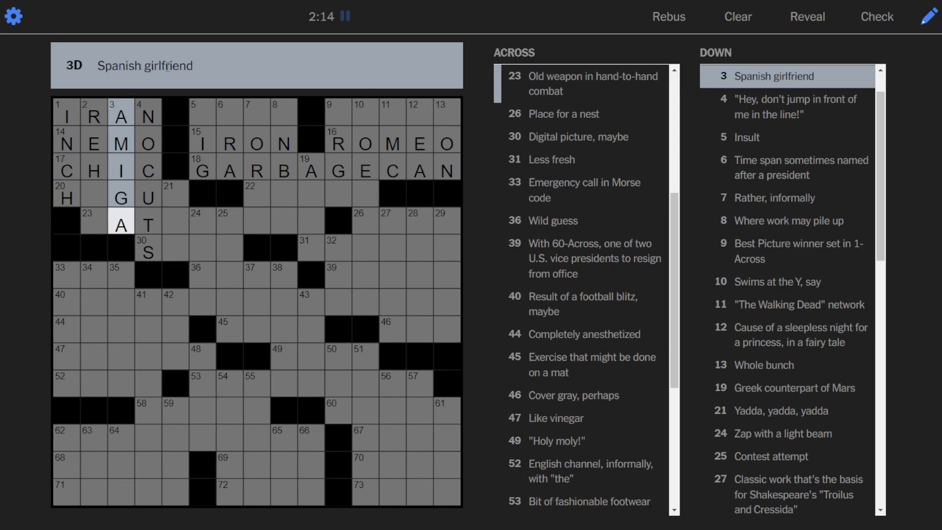
drag(169, 66, 146, 66)
click(196, 66)
click(84, 205)
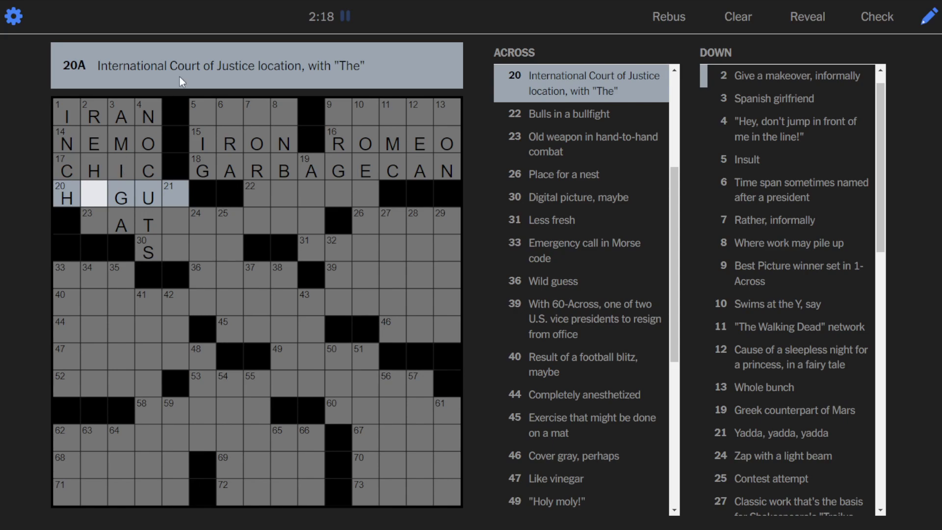
text(ae)
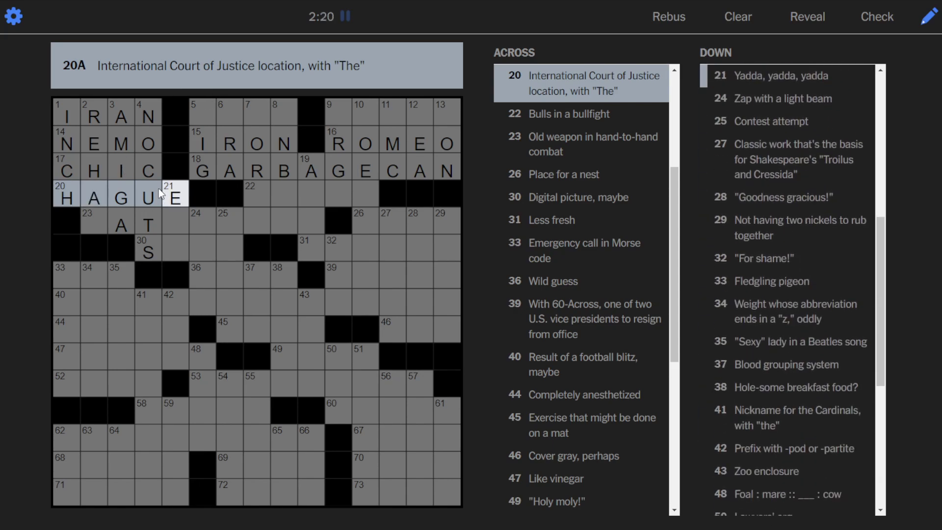
Enter B at 23-Across and T and C in 21-Down, and finish 30-Across as SCAN.
double_click(104, 224)
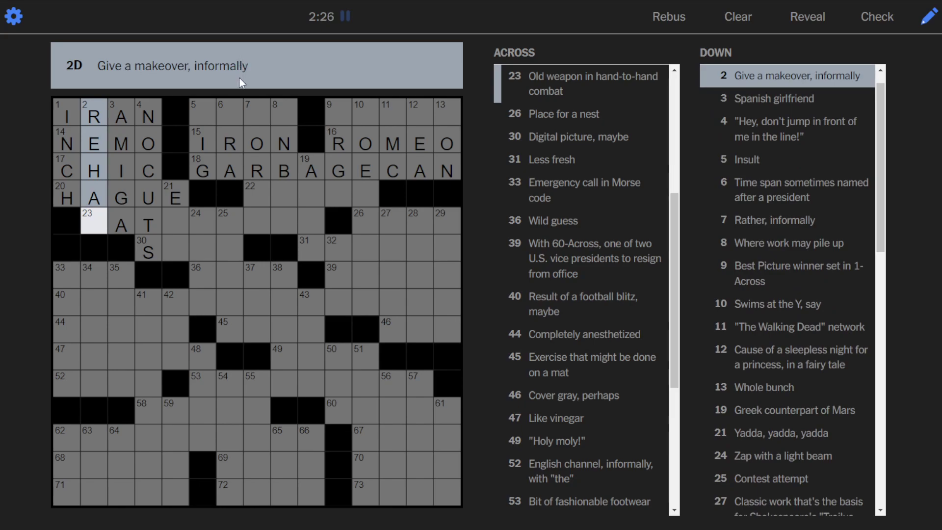
text(B)
click(177, 218)
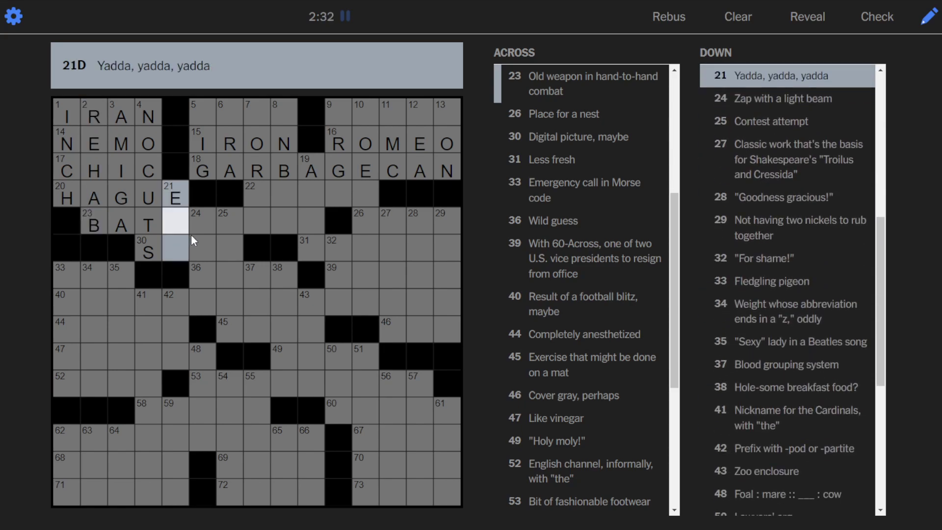
text(TC)
click(205, 224)
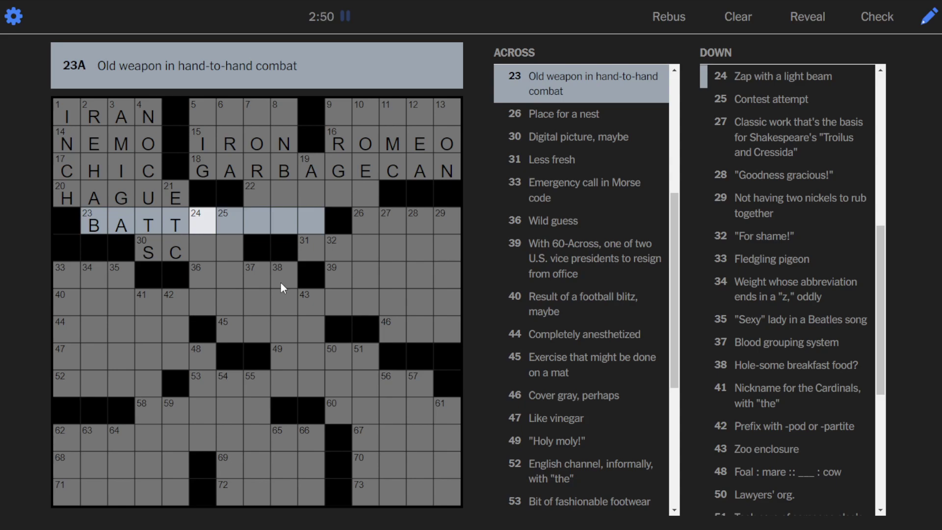
click(199, 245)
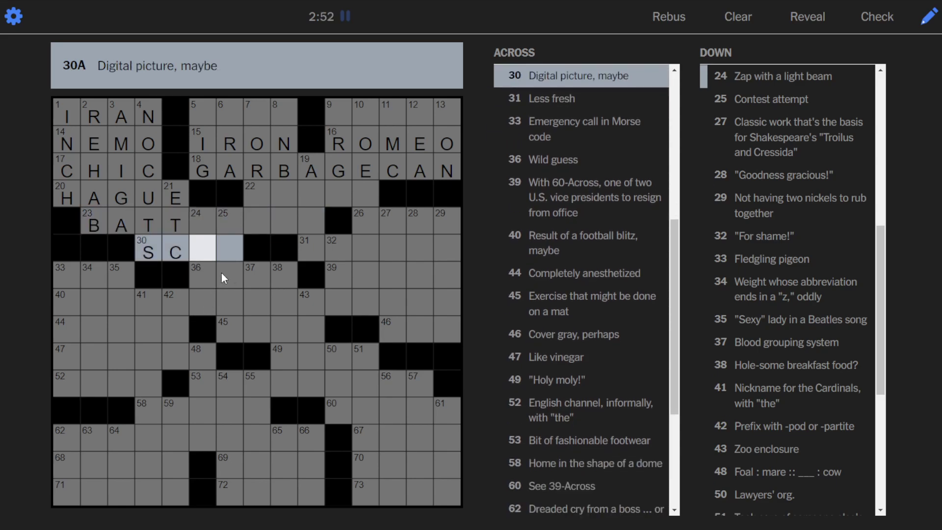
text(an)
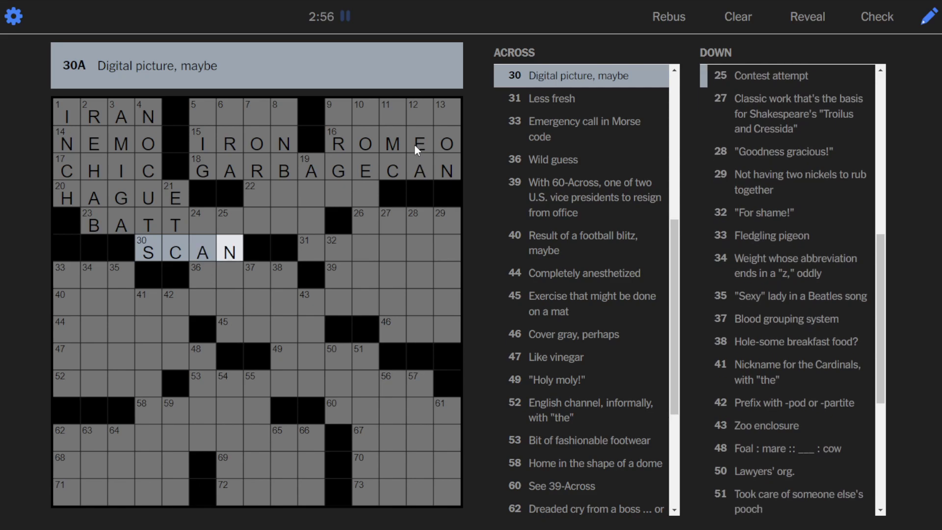
Enter D and E atop 5- and 6-Down, then add letters in 8- and 9-Down.
click(192, 107)
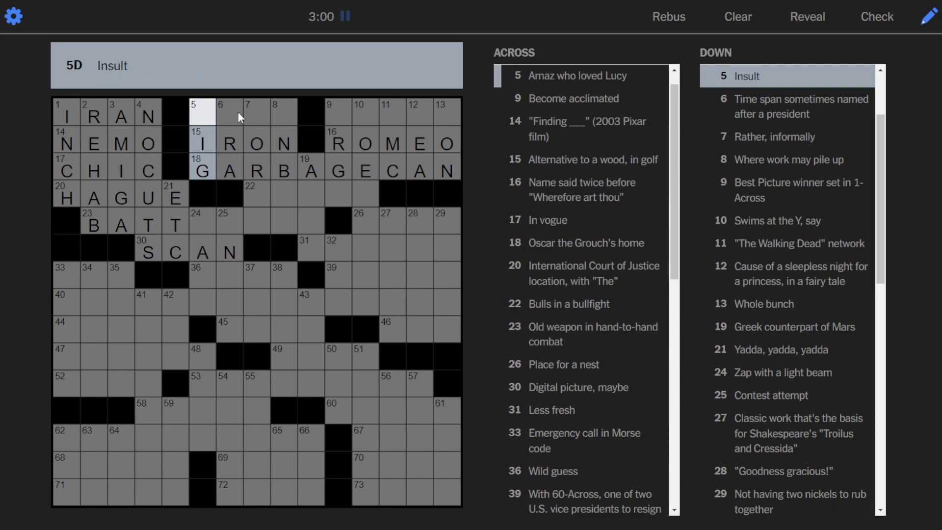
text(D)
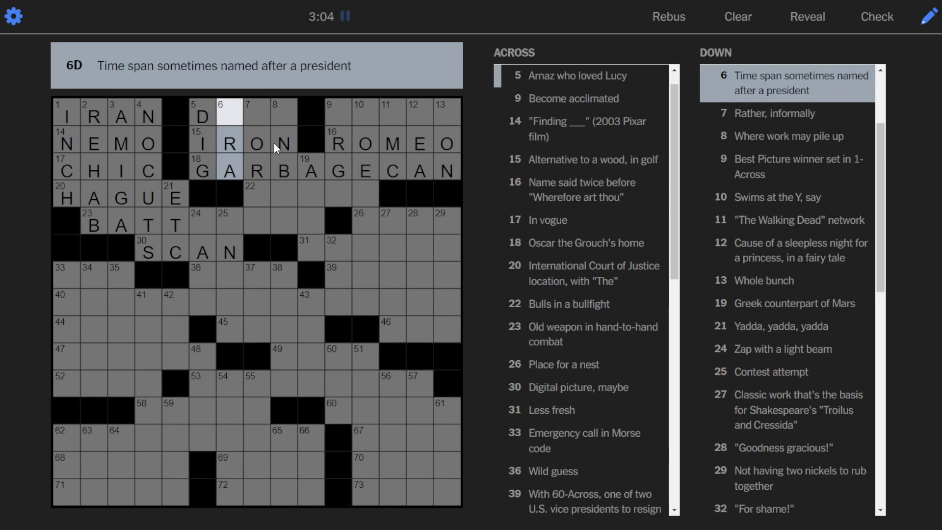
text(E)
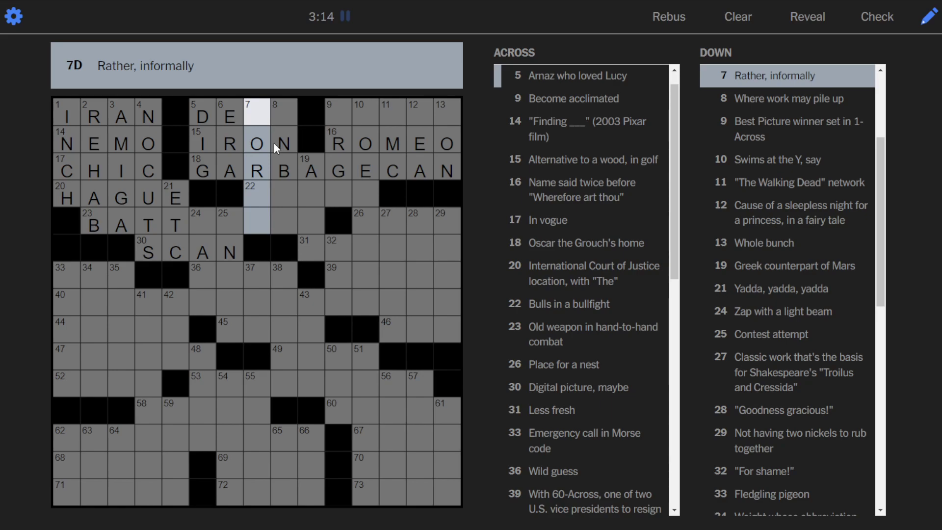
key(Tab)
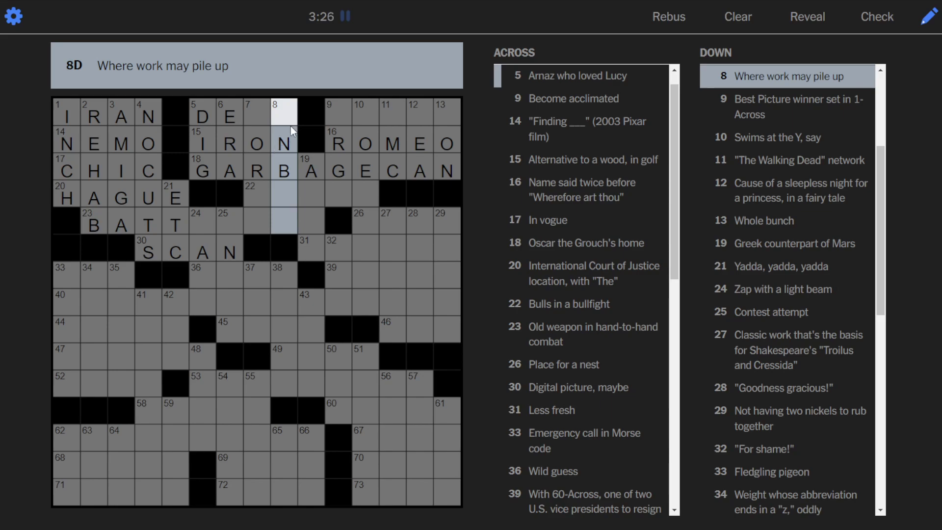
click(335, 110)
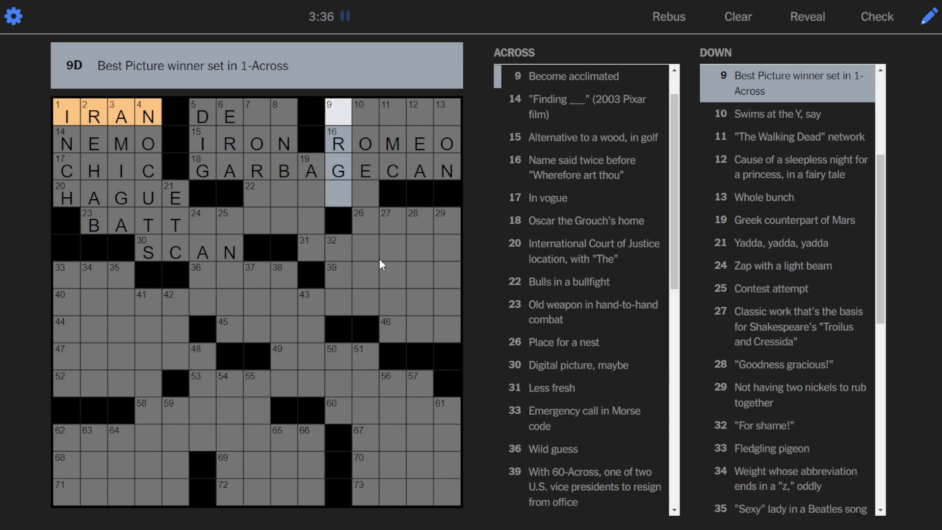
text(ao)
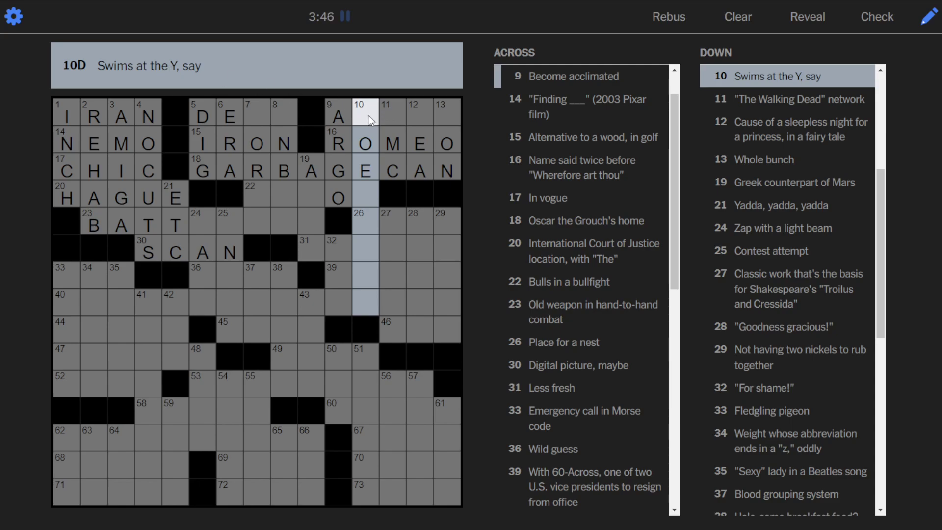
Add letters in 11- and 12-Down and complete 9-Across as ADAPT.
key(Tab)
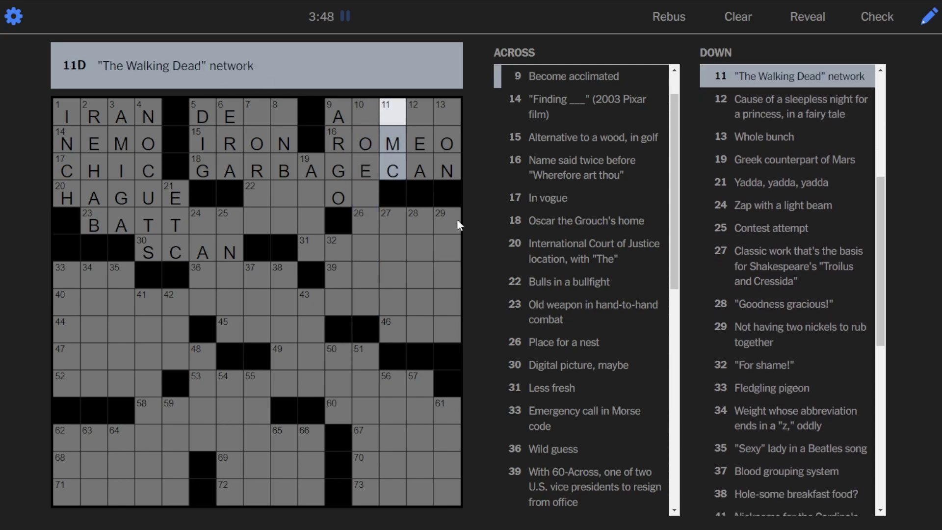
text(A)
key(Tab)
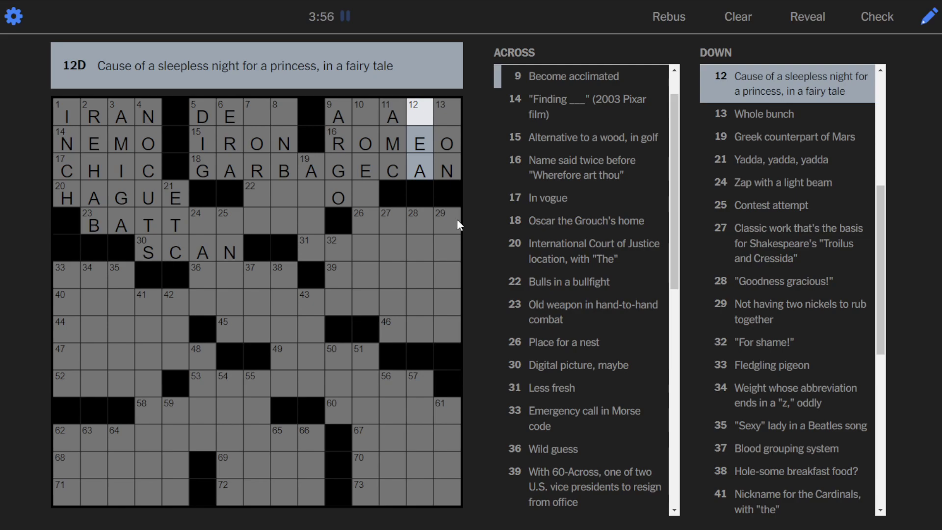
text(P)
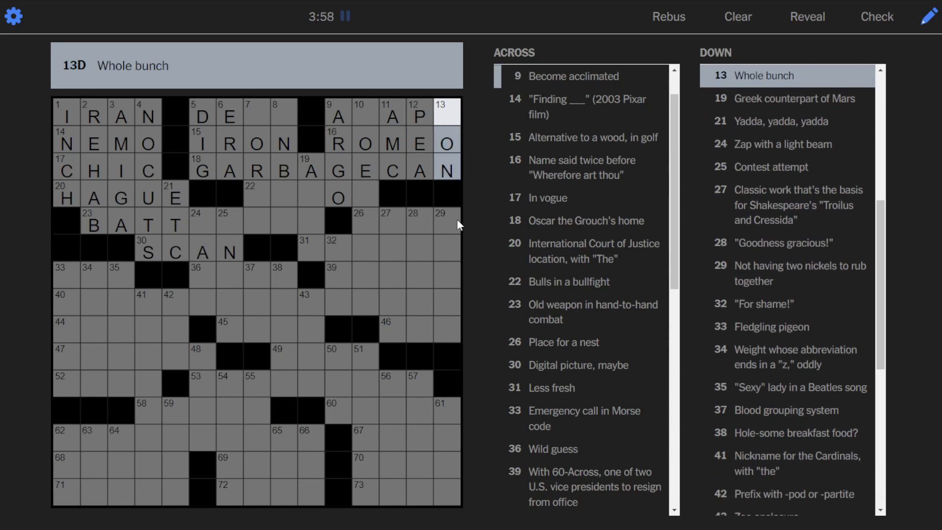
text(T)
double_click(359, 107)
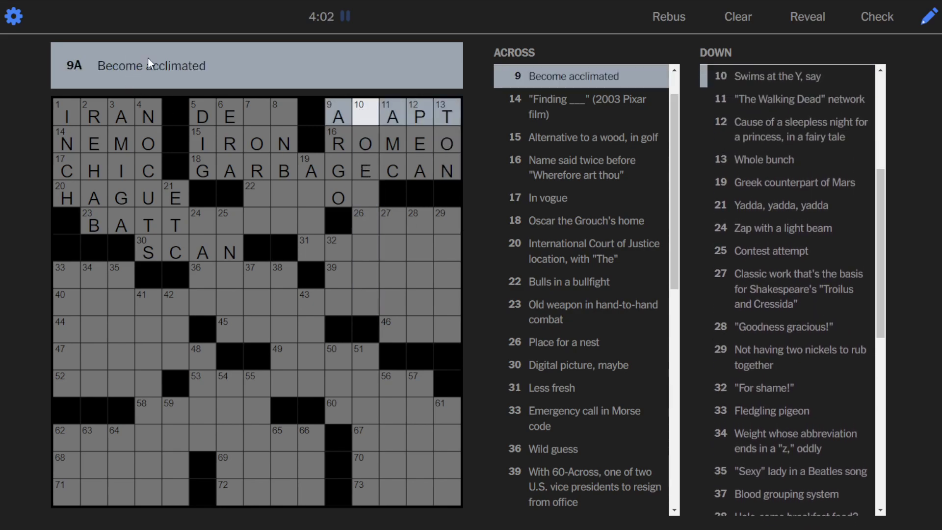
text(D)
click(363, 193)
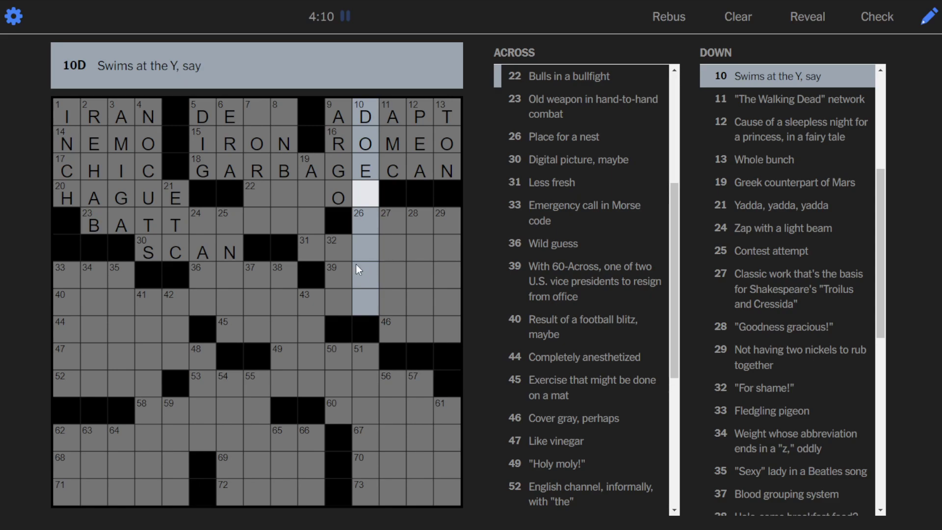
Add RES below the A to make ARES at 19-Down, then check 7-, 8- and 24-Down.
click(260, 193)
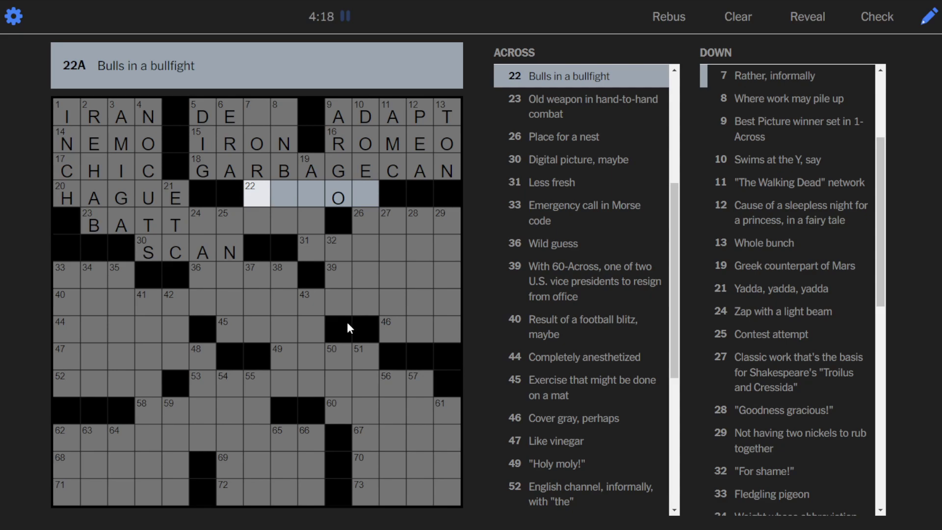
click(310, 189)
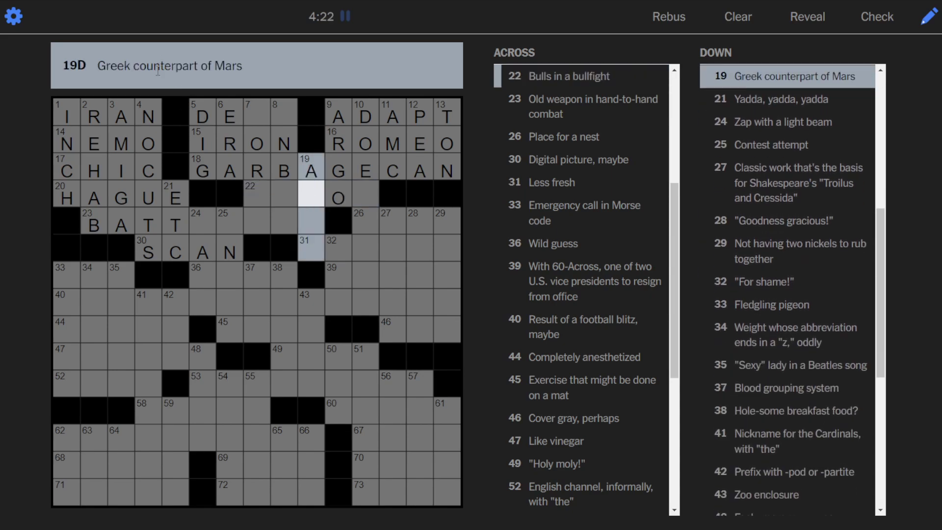
text(RES)
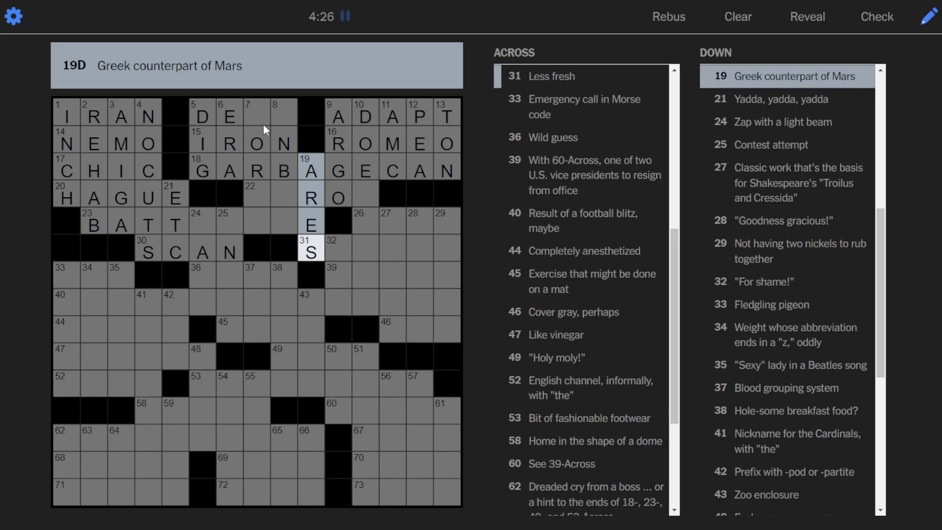
click(257, 105)
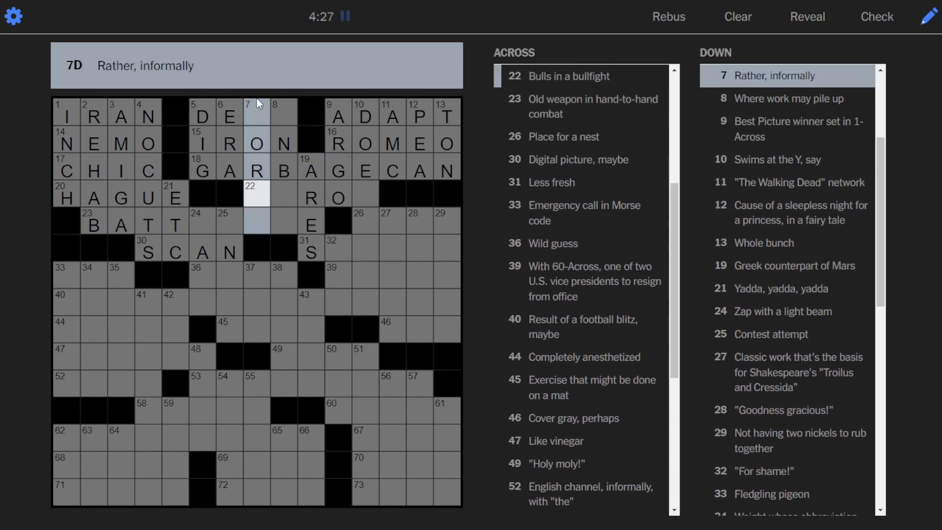
click(283, 117)
click(203, 221)
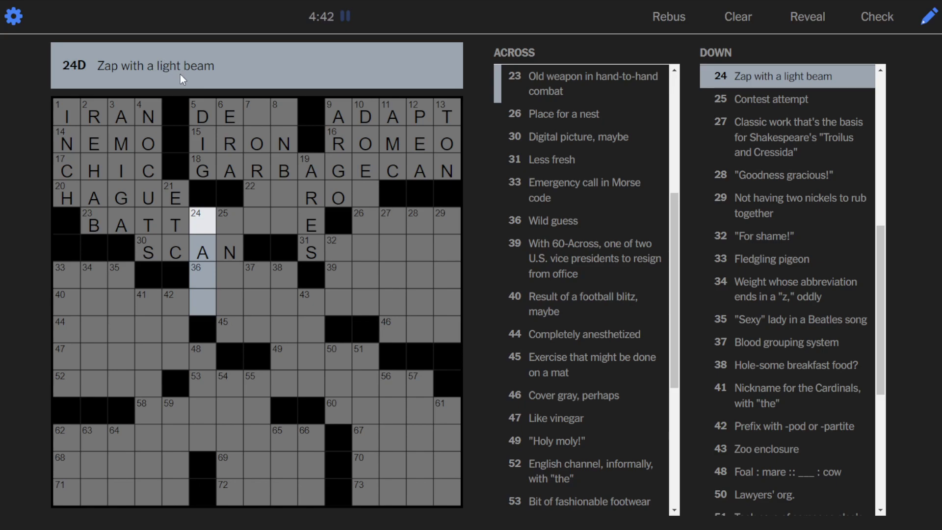
Try FZE in 24-Down, fill 25-Down as ENTRY, then clear 24-Down's letters.
click(228, 221)
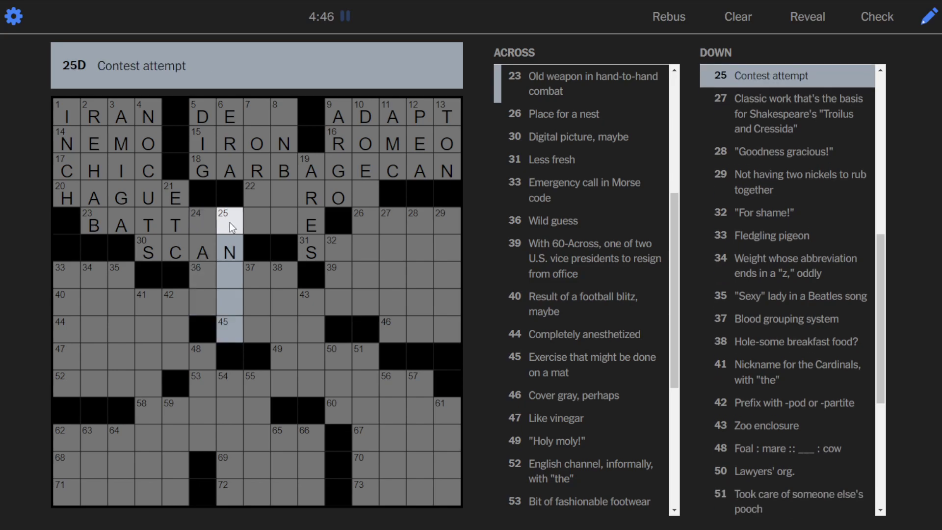
click(198, 222)
text(FA)
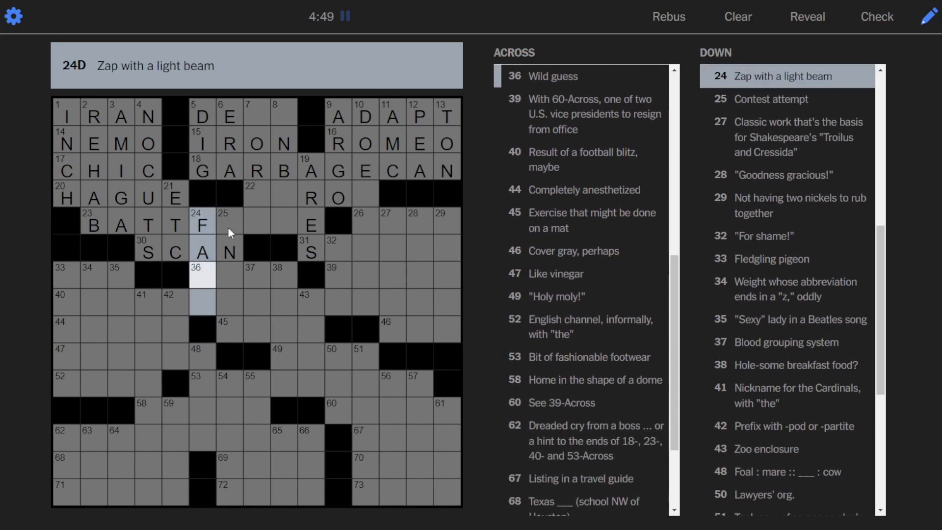
text(ZE)
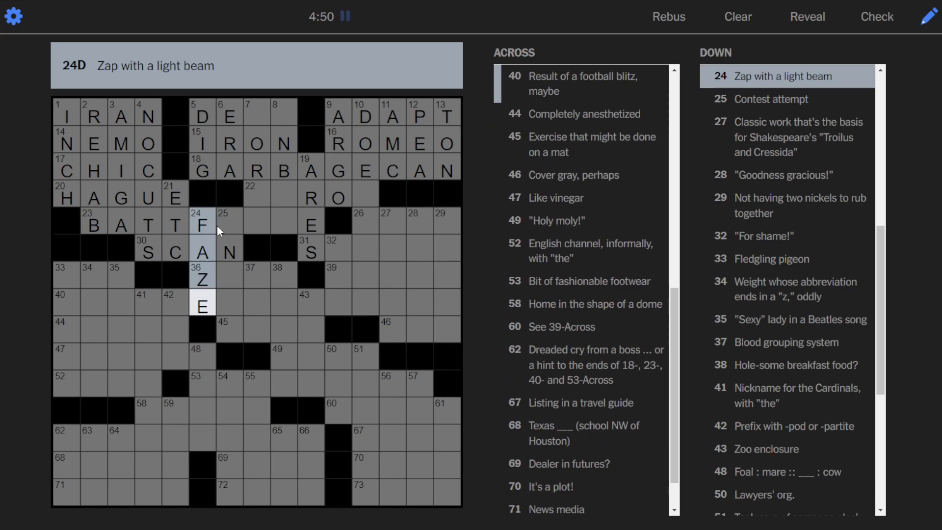
click(218, 225)
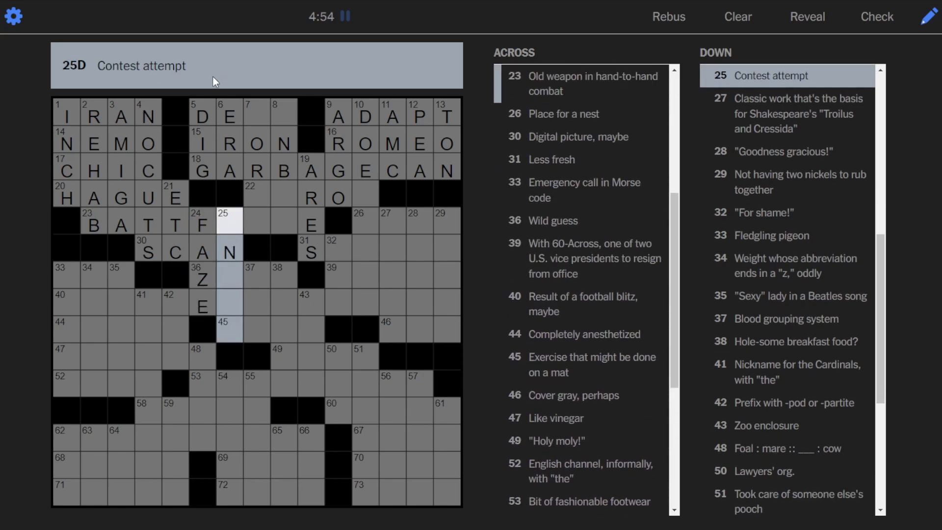
text(ETR)
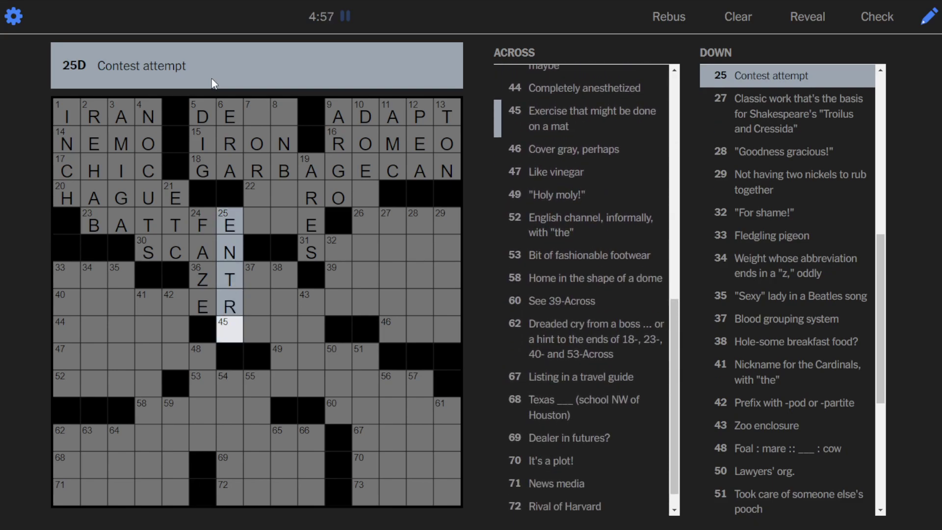
text(U)
text(Y)
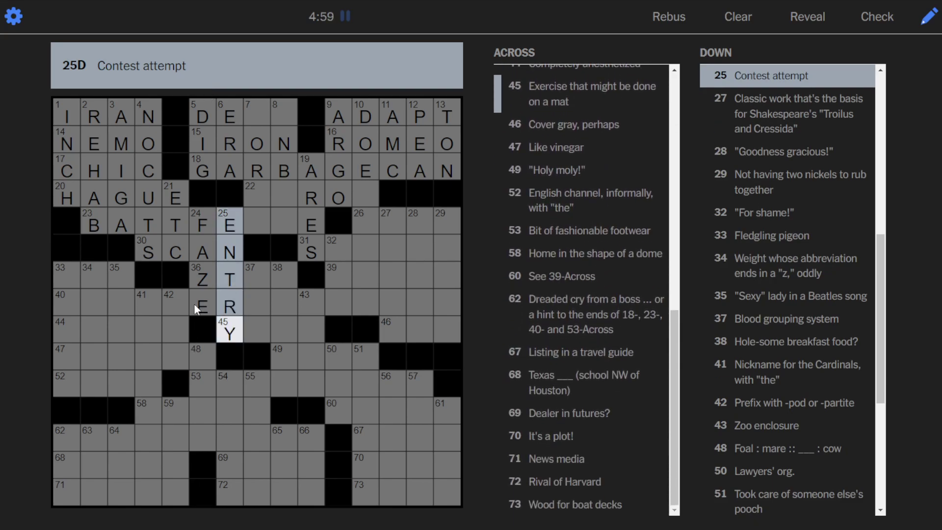
click(197, 298)
key(BackSpace)
key(BackSpace)
key(BackSpace)
double_click(199, 285)
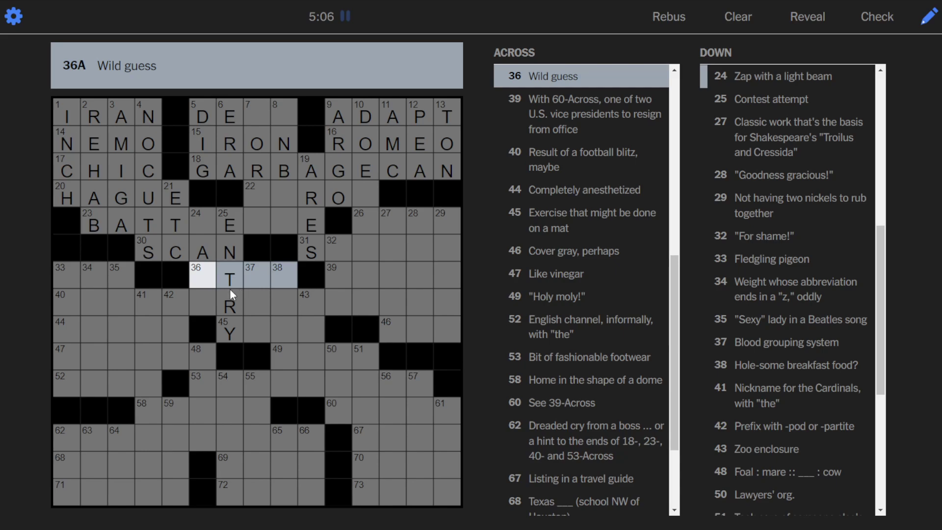
text(STAB)
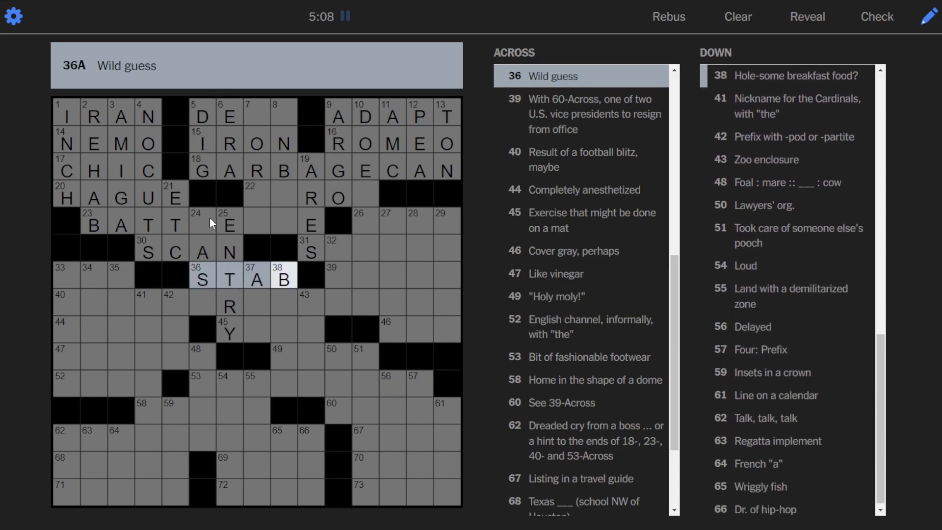
Complete 36-Across as STAB and move to the 23-Across hand-to-hand weapon clue.
double_click(210, 217)
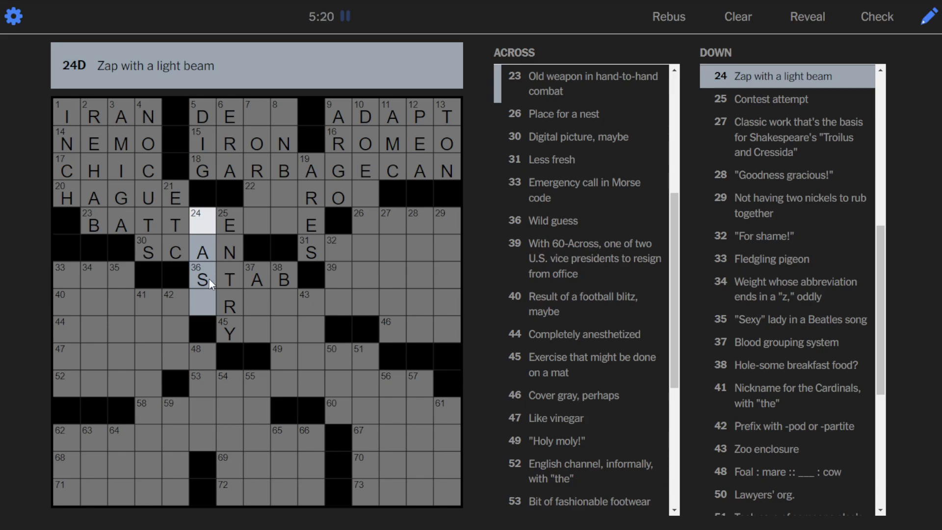
click(255, 216)
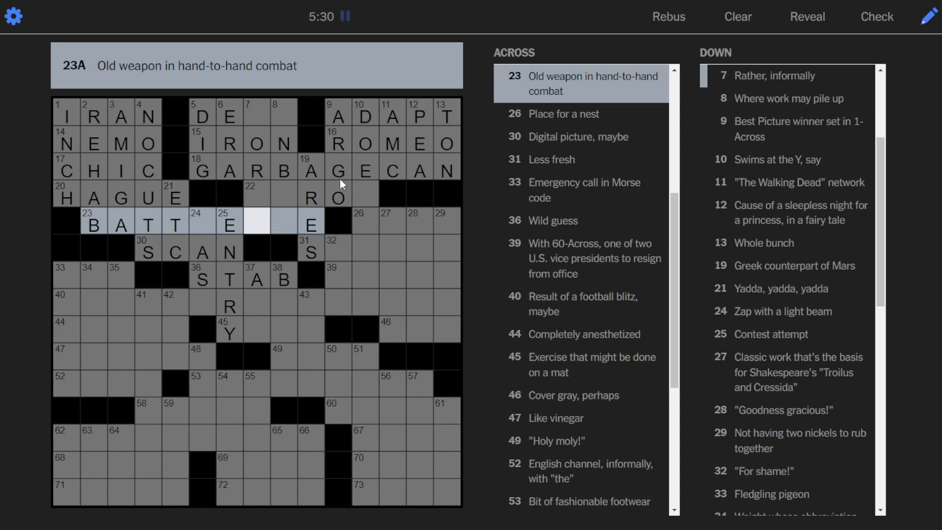
Enter TREE at 26-Across and STALER at 31-Across, then complete 32-Down as TSK.
click(364, 221)
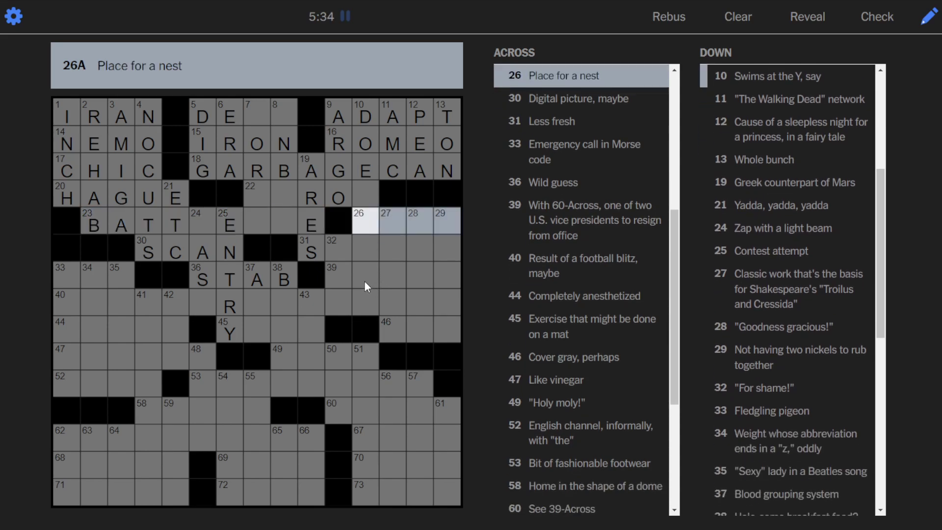
text(TREE)
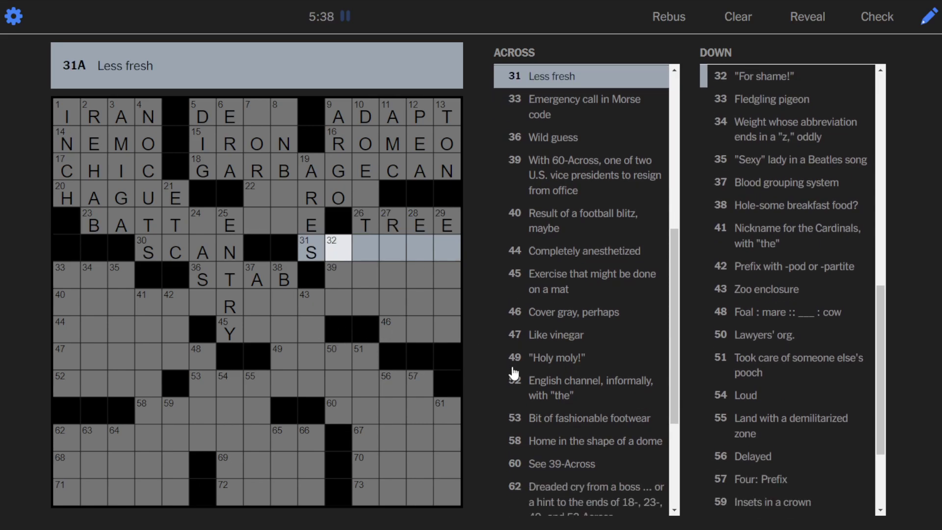
text(TA)
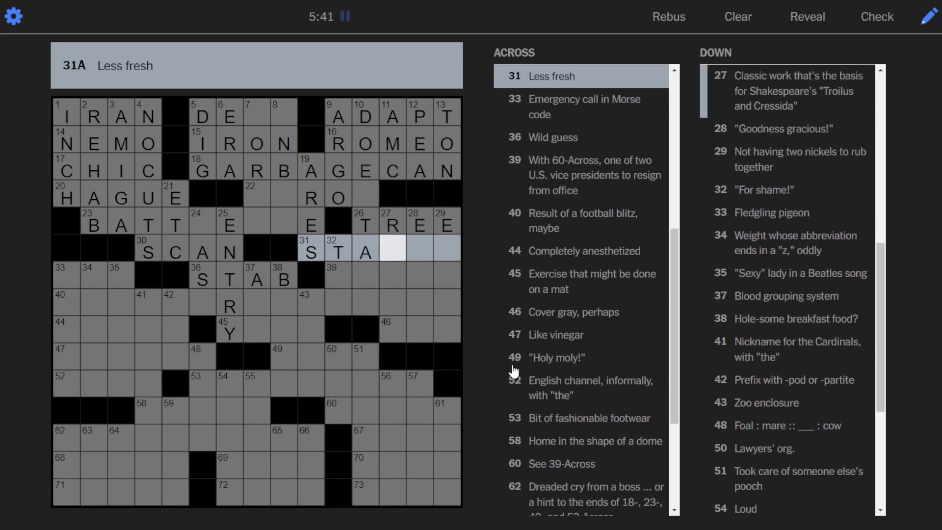
text(LER)
double_click(397, 271)
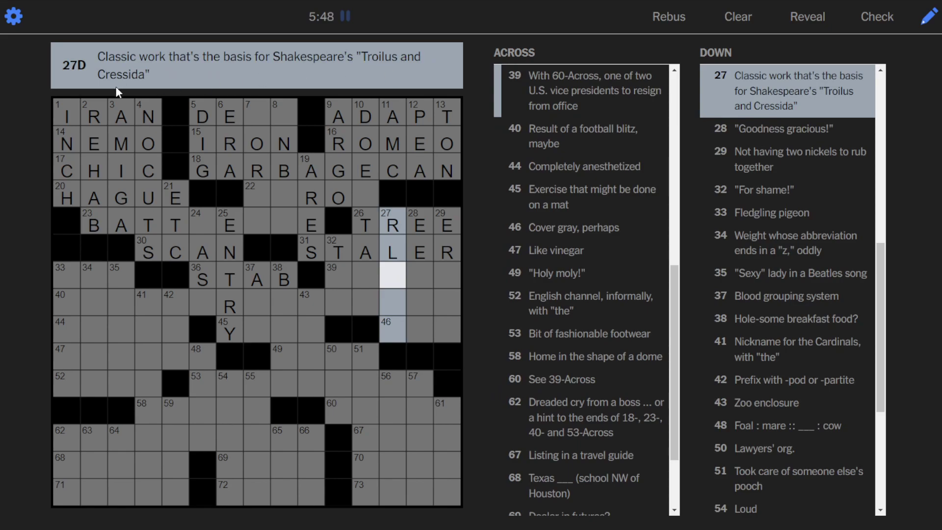
click(428, 273)
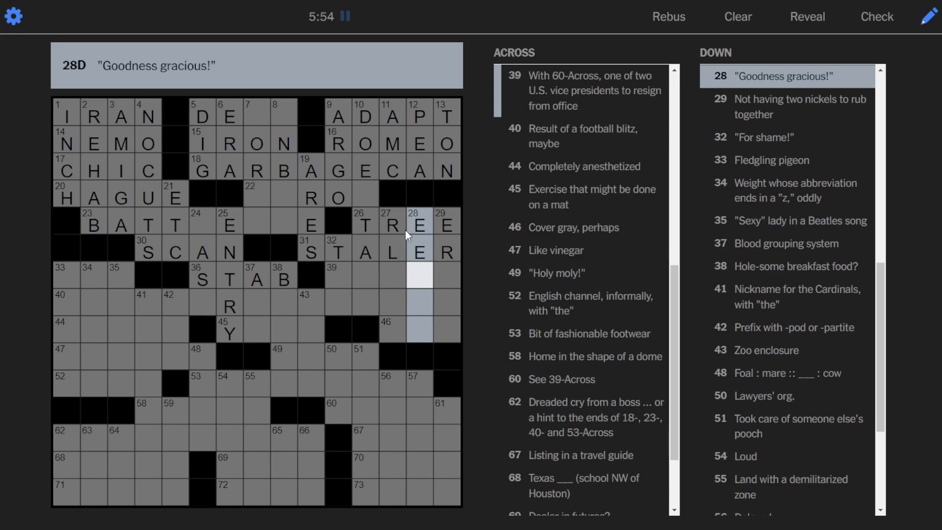
click(443, 278)
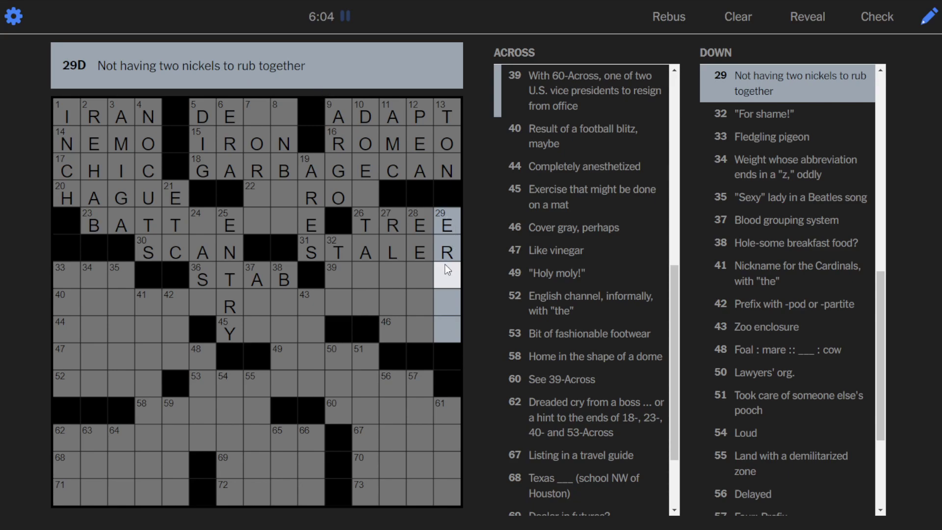
click(331, 281)
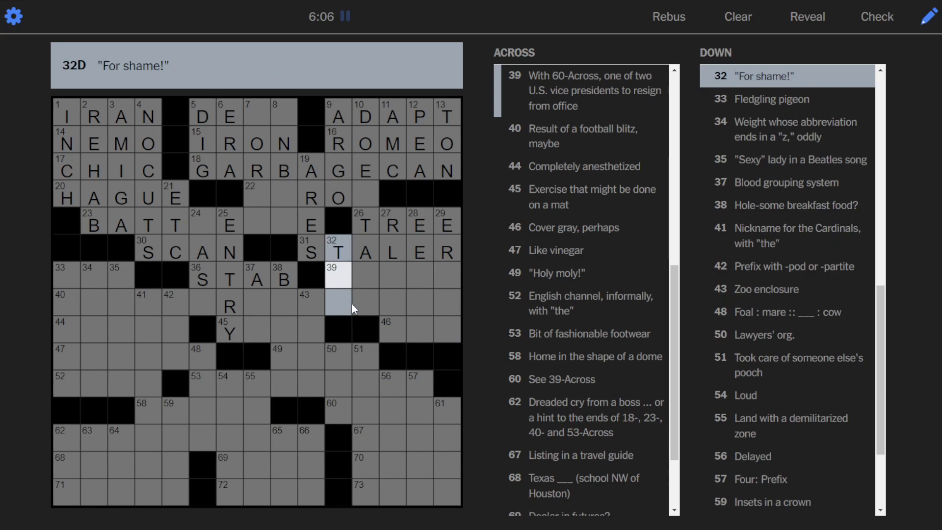
text(SK)
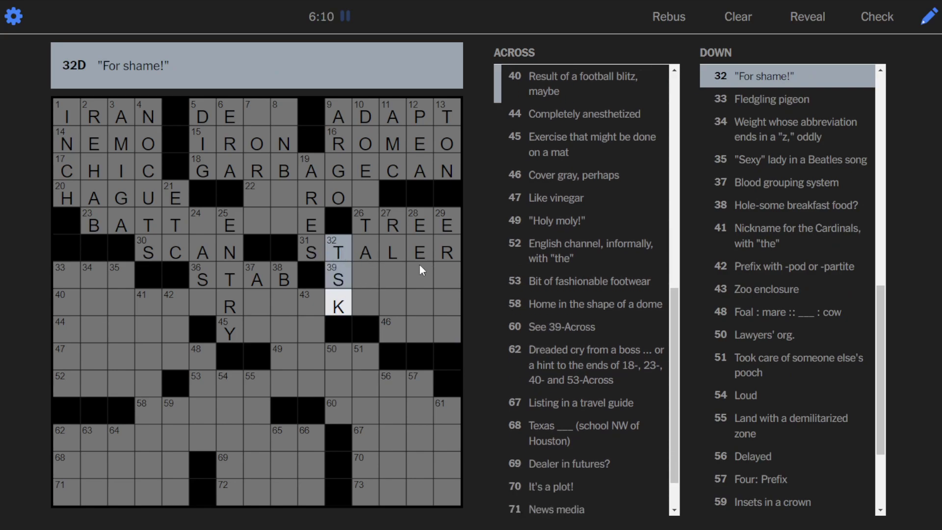
click(365, 272)
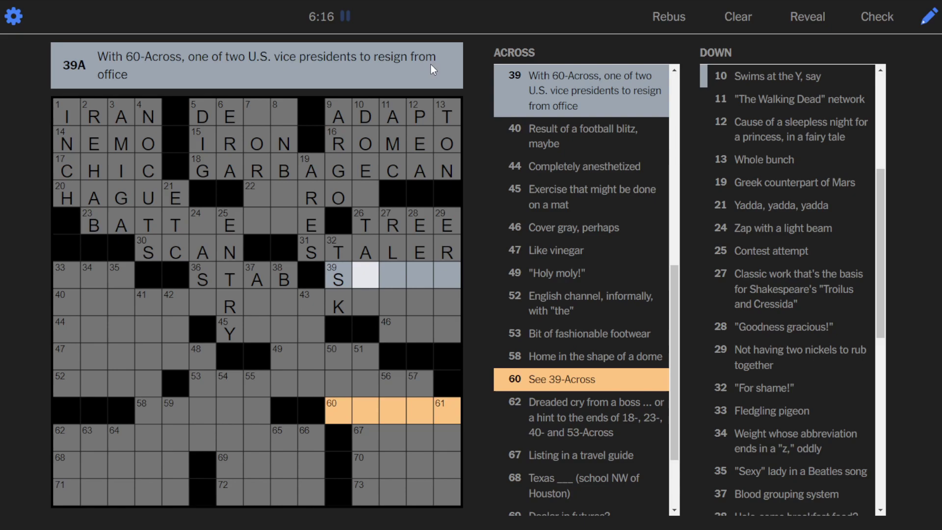
click(344, 421)
click(361, 276)
click(261, 191)
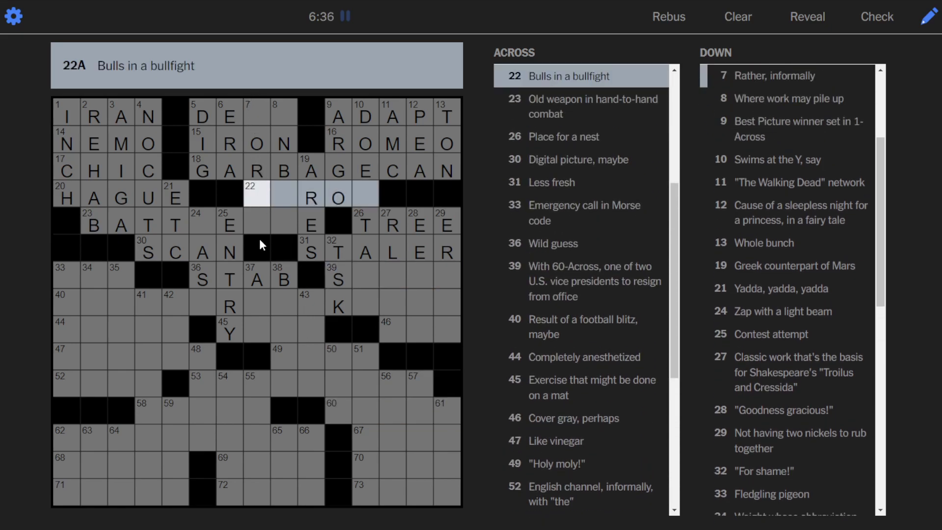
key(Tab)
click(207, 212)
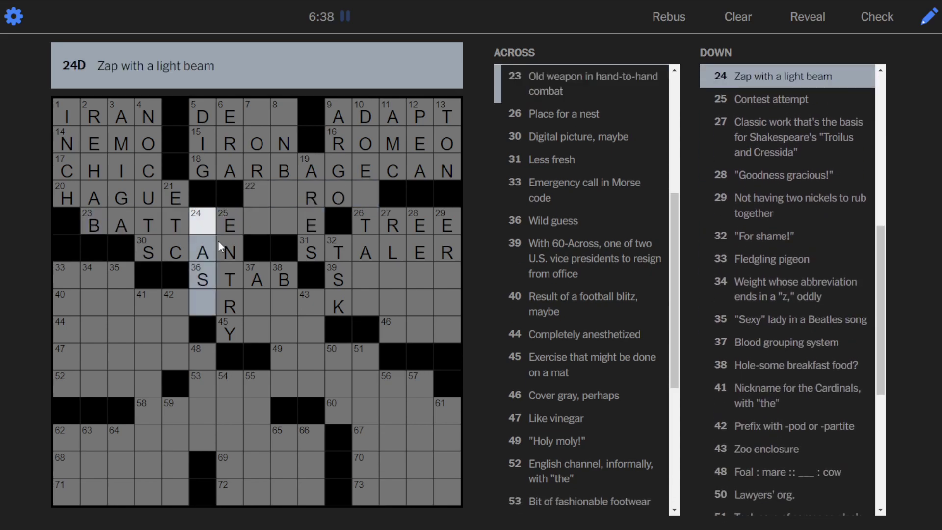
click(74, 279)
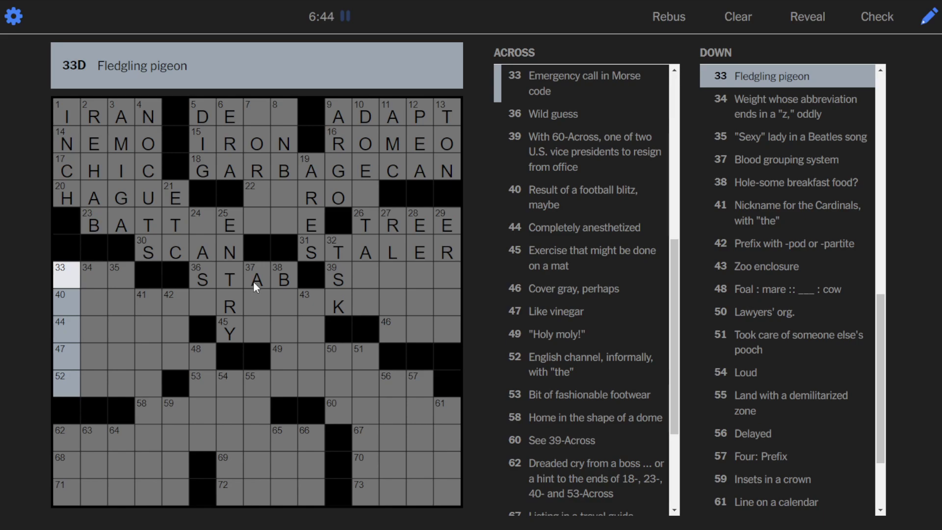
Enter OUNCE at 34-Down and BAGEL at 38-Down.
click(102, 268)
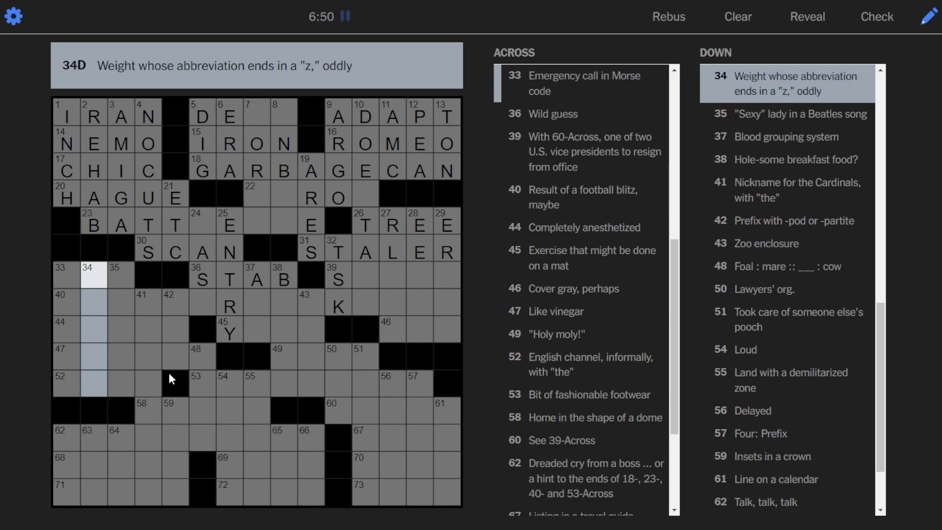
text(OUNCE)
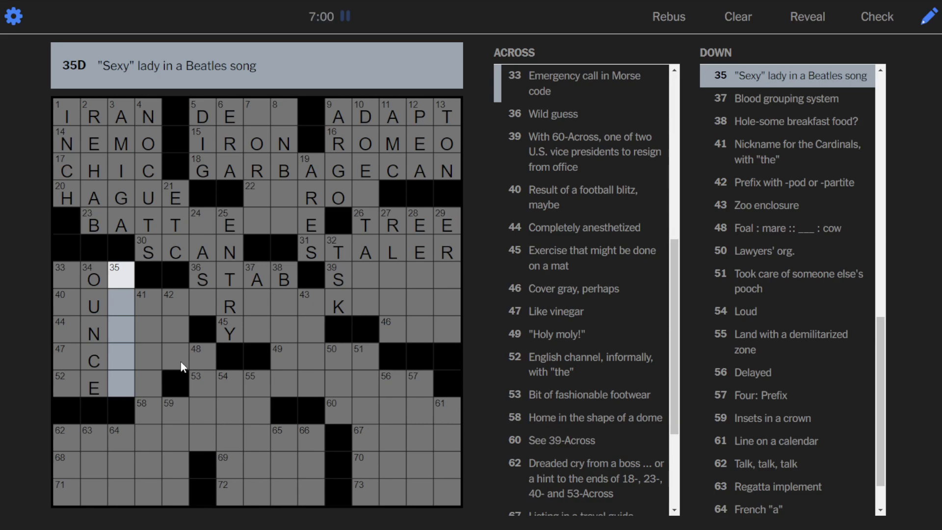
key(Tab)
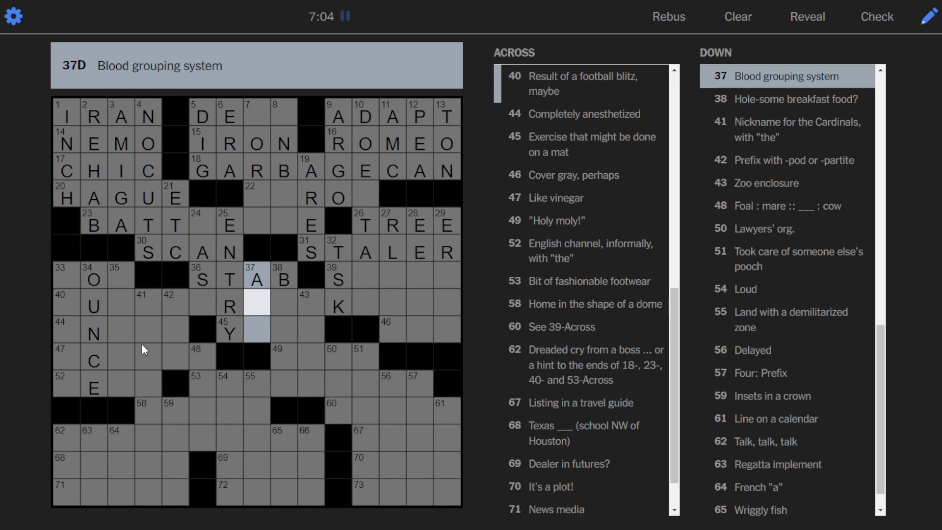
key(Tab)
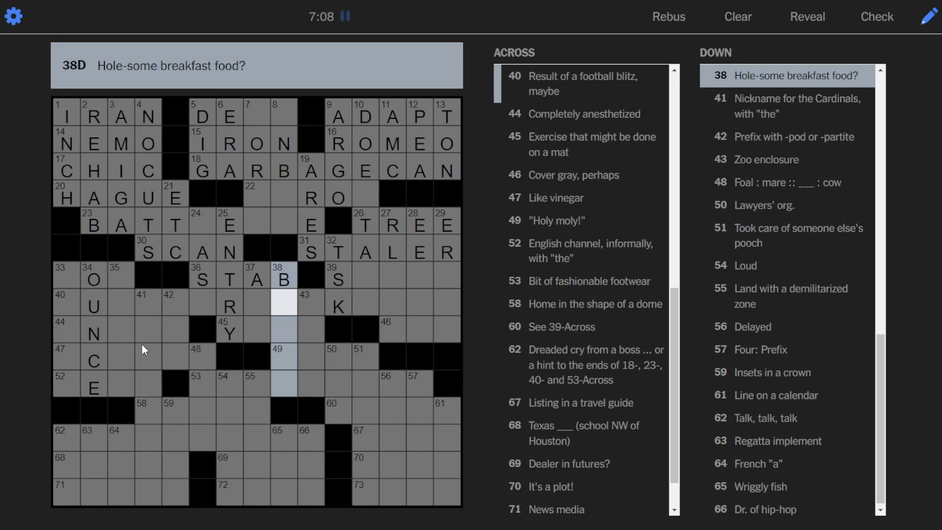
text(AGEL)
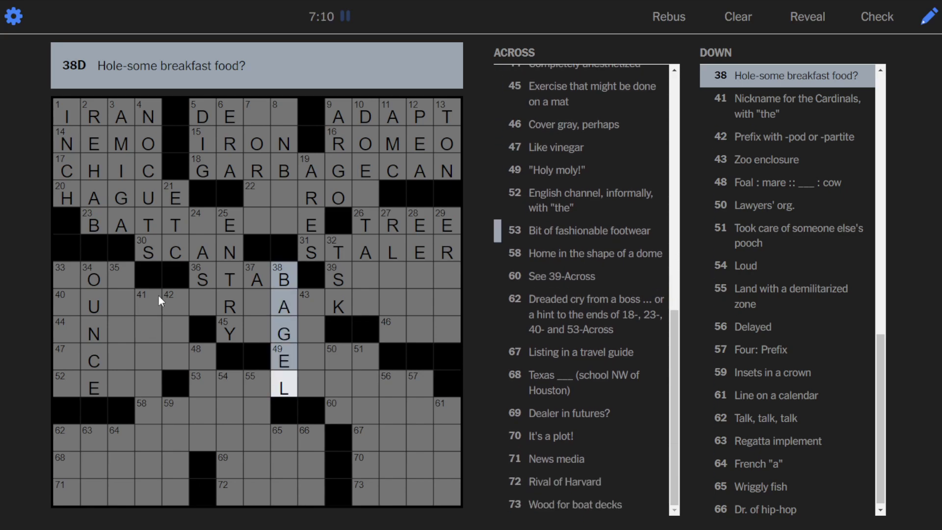
Complete YOGA at 45-Across, check the 62-Across revealer and return to 40-Across.
click(256, 329)
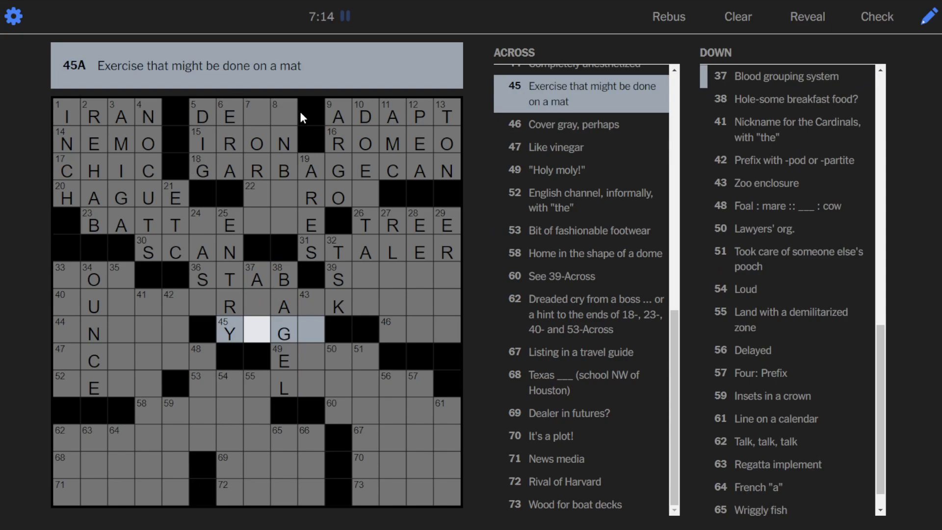
text(OA)
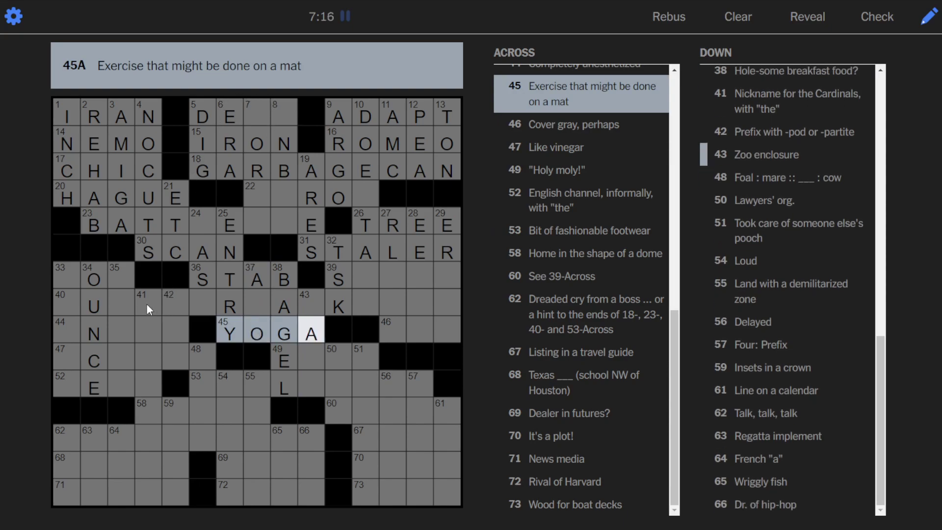
click(122, 302)
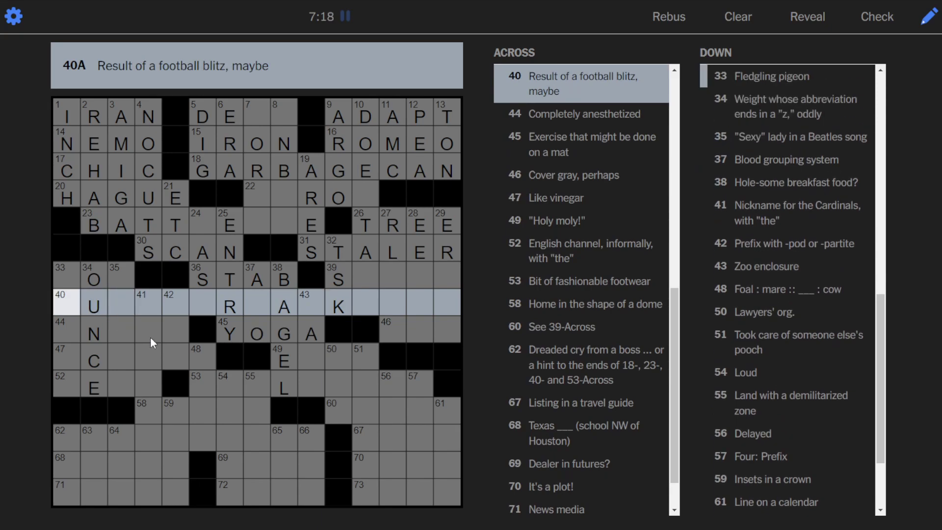
click(209, 435)
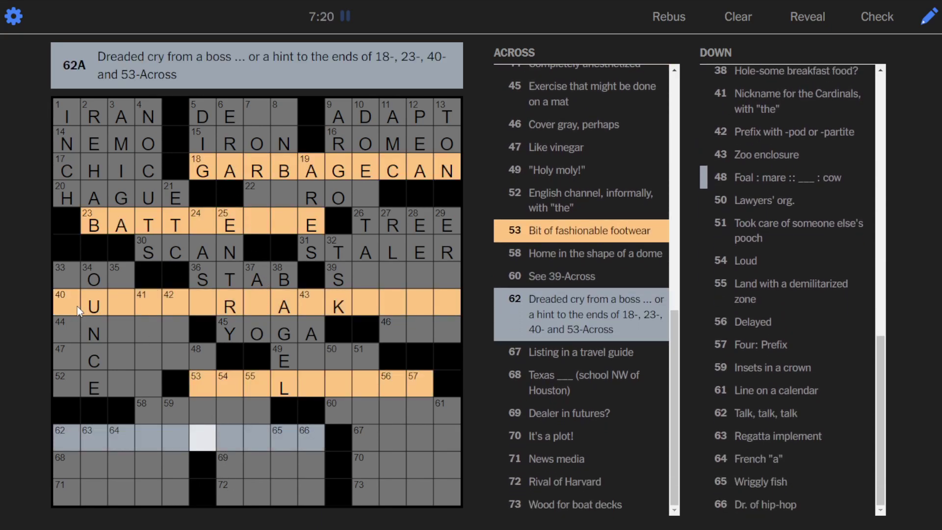
click(77, 306)
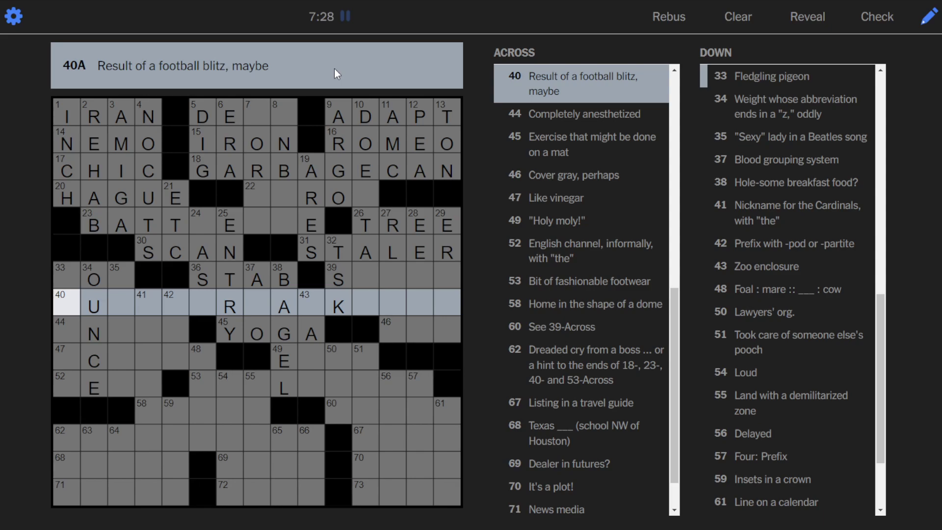
text(qa)
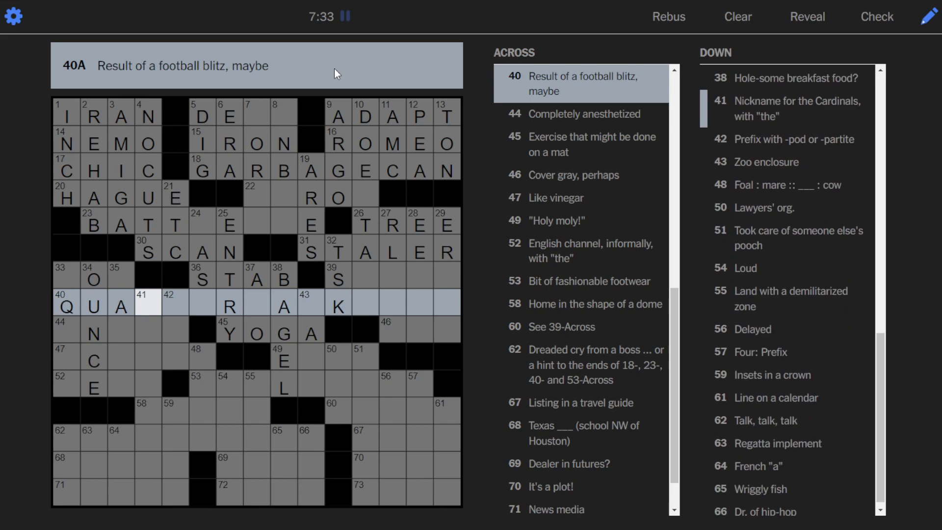
text(rtebc)
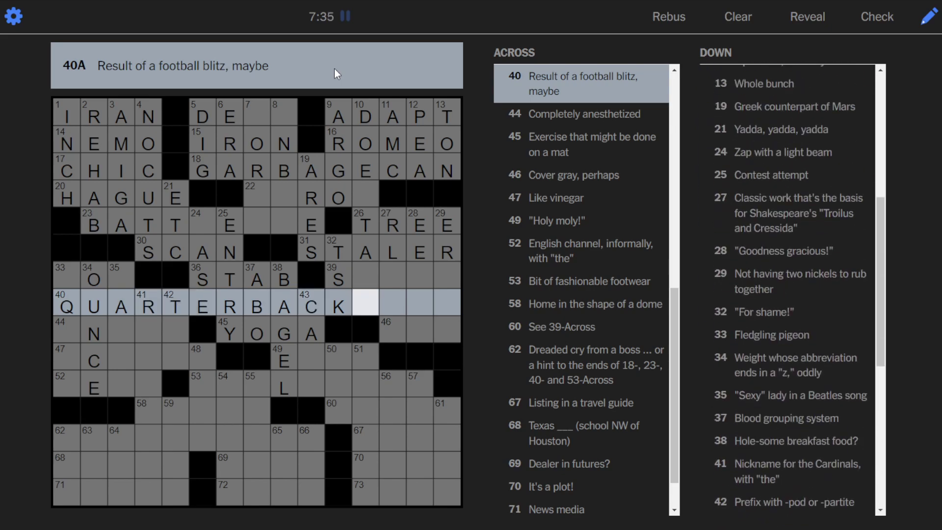
text(sack)
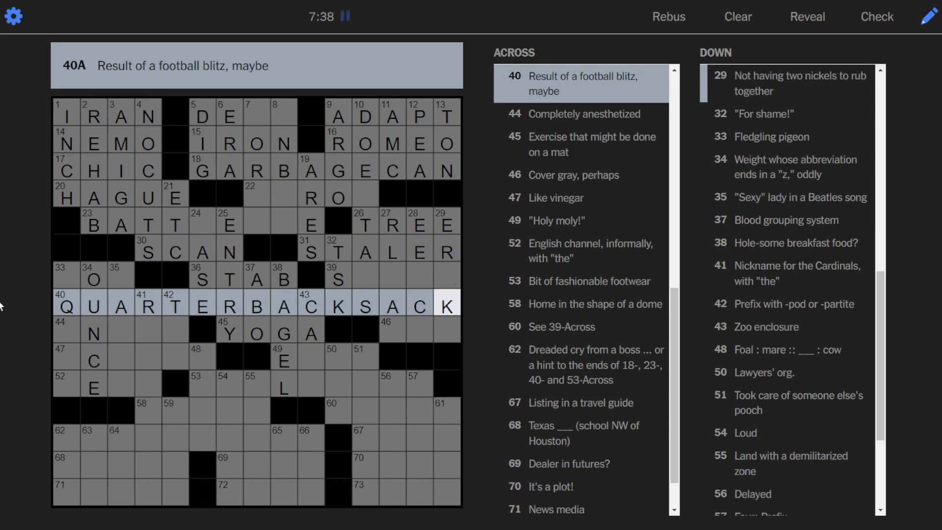
Finish QUARTERBACKSACK at 40-Across, then go to 33-Down, 'Fledgling pigeon'.
double_click(63, 275)
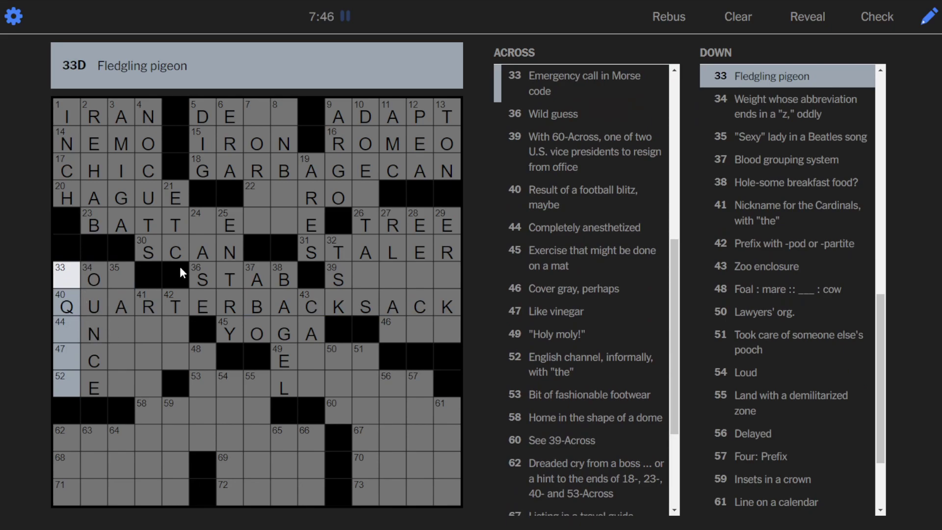
Fill middle-row squares, including CAGE at 43-Down, ending on 28-Down.
click(261, 276)
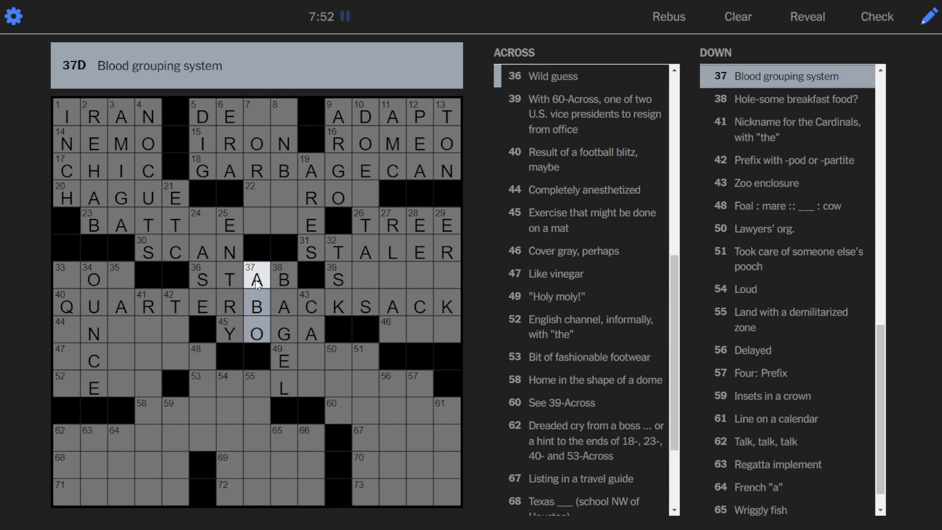
click(322, 347)
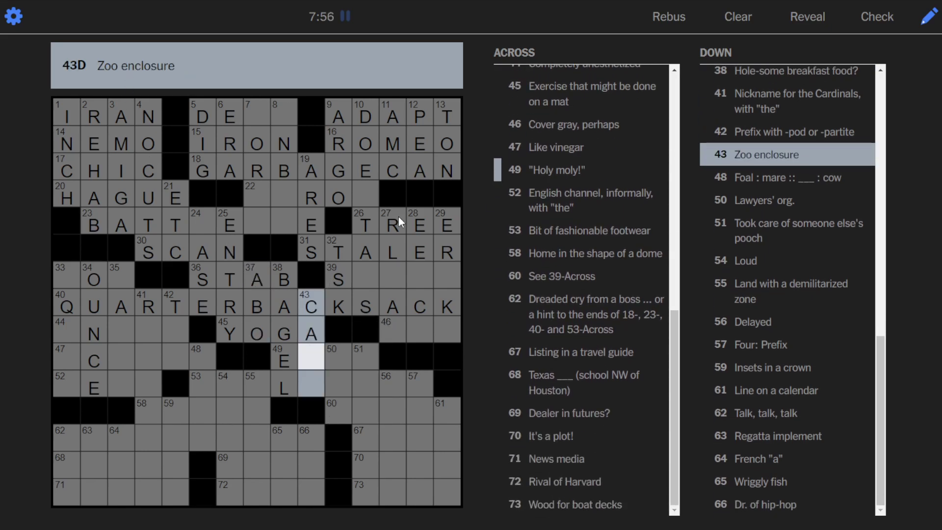
text(ge)
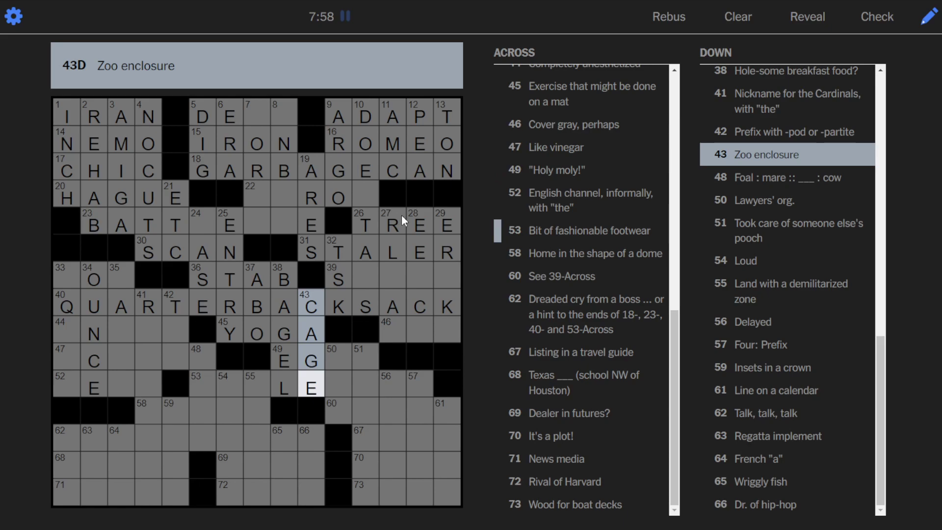
click(417, 271)
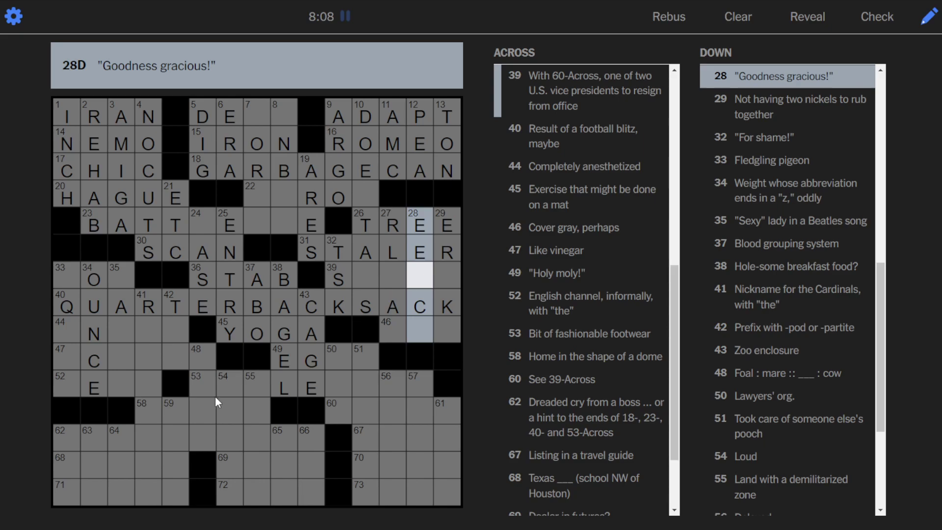
Begin the fashionable-footwear answer at 53-Across with ANKLE.
click(199, 440)
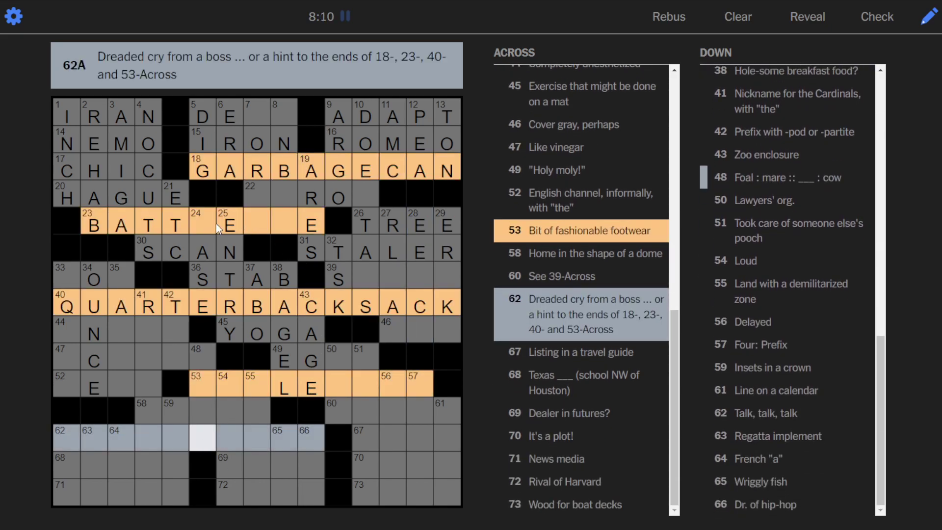
click(358, 384)
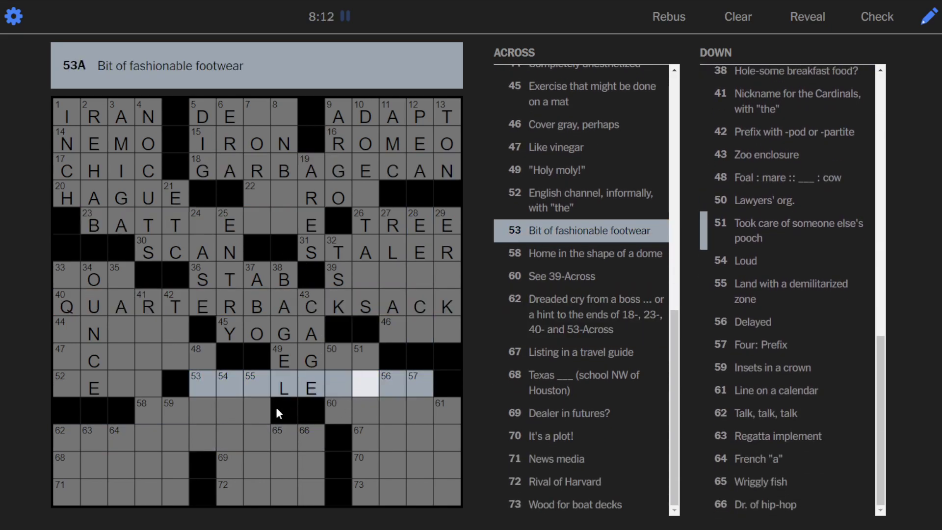
click(228, 388)
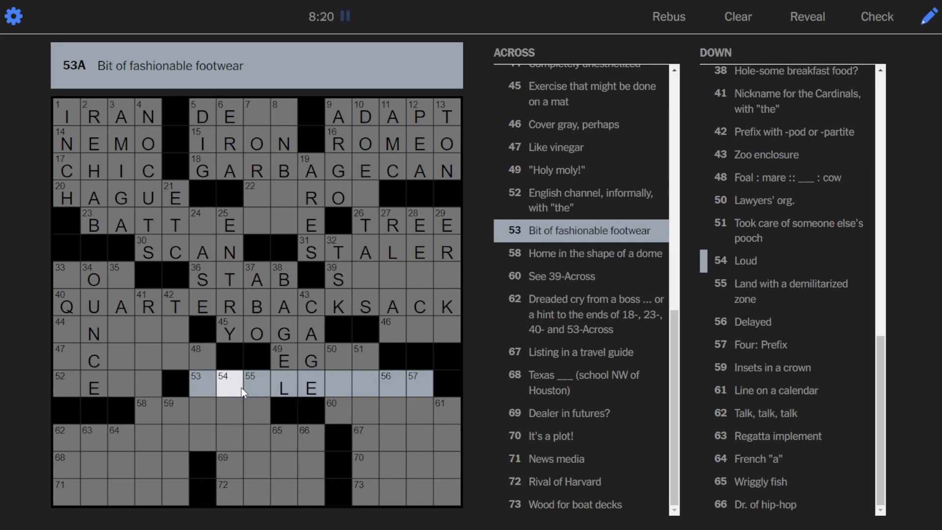
click(341, 404)
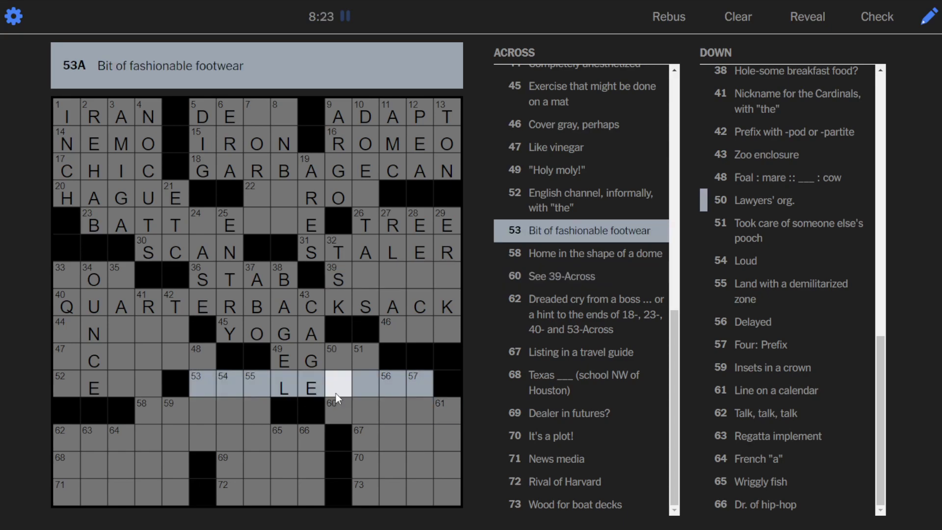
Fill EGAD at 49-Across, DOGSAT at 51-Down and TETRA at 57-Down.
click(347, 360)
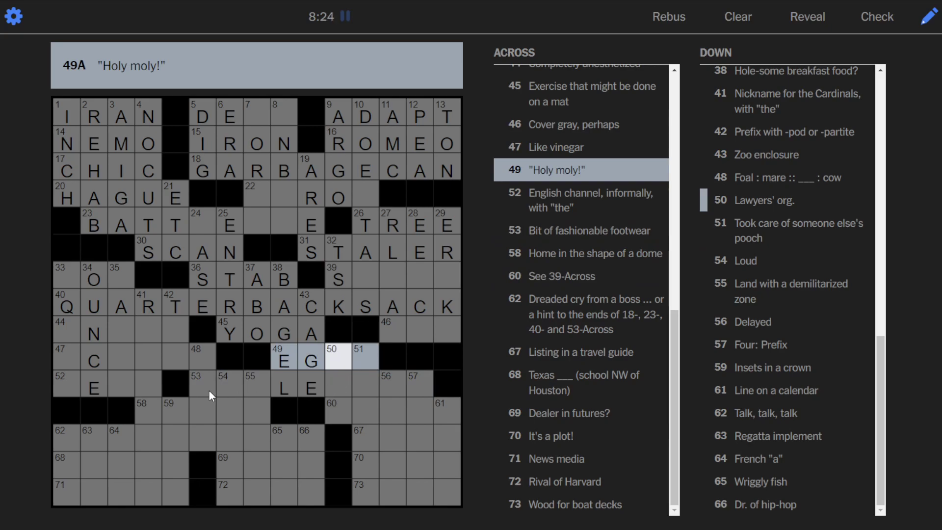
text(AD)
click(334, 385)
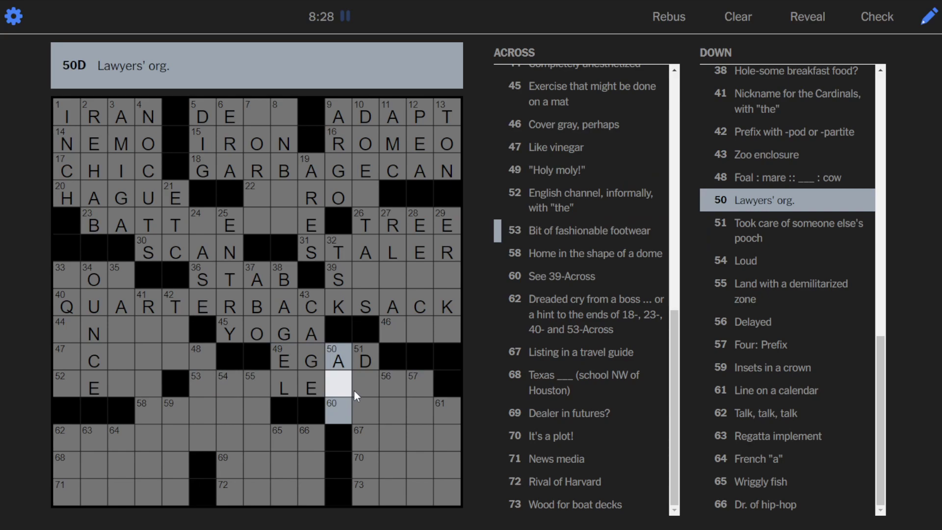
click(369, 393)
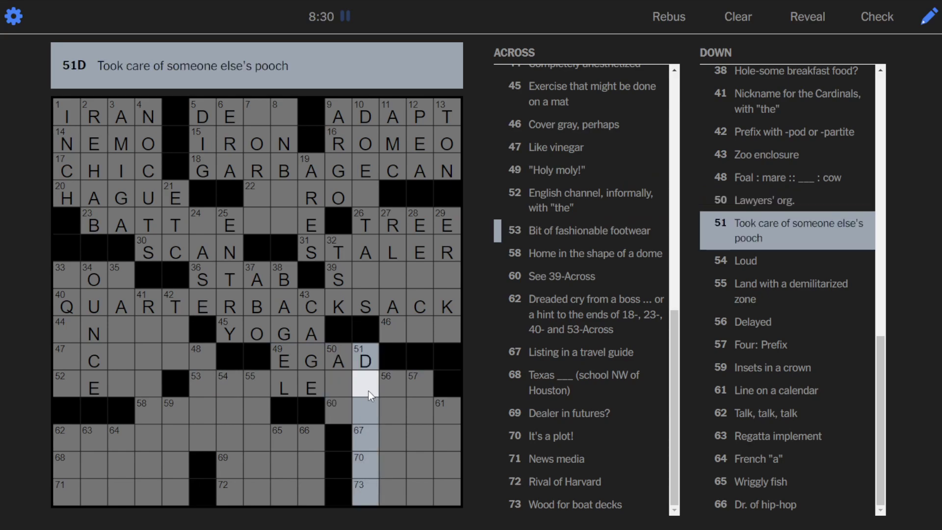
text(O)
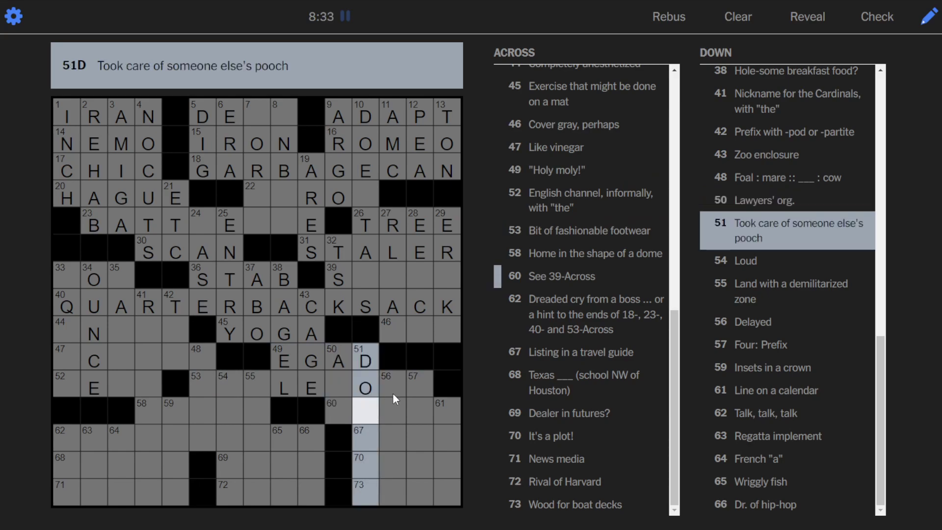
text(GSAT)
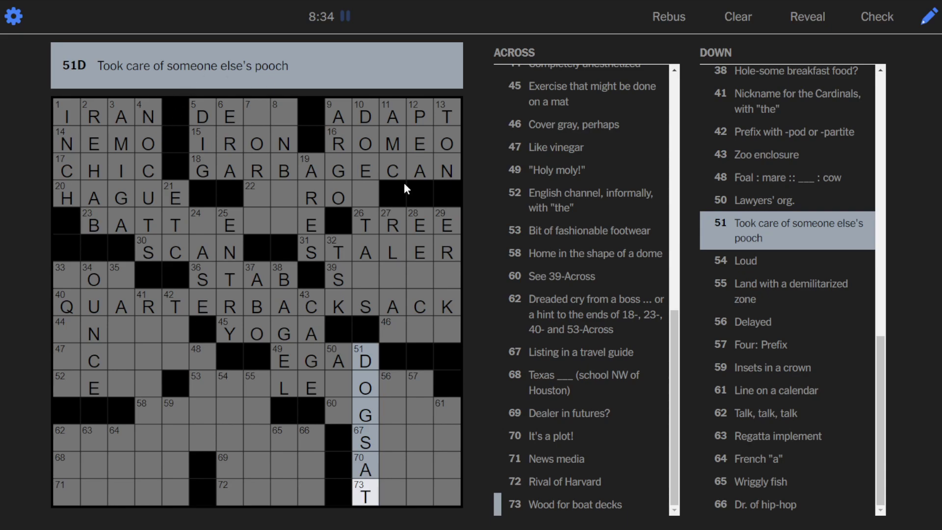
click(389, 379)
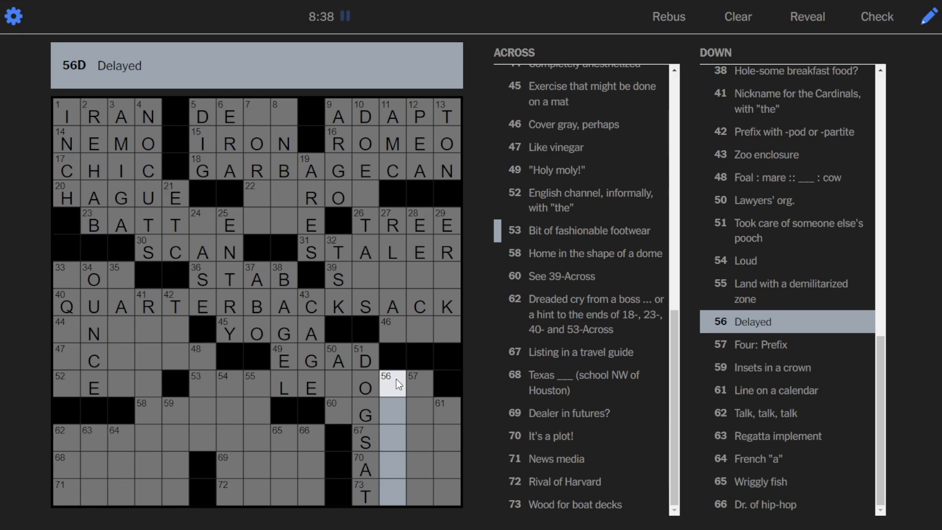
click(426, 394)
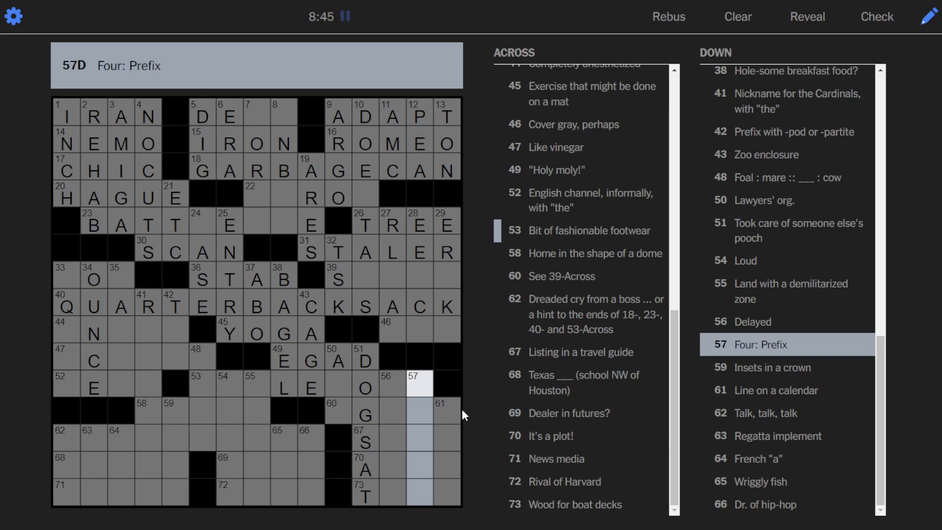
text(TETRA)
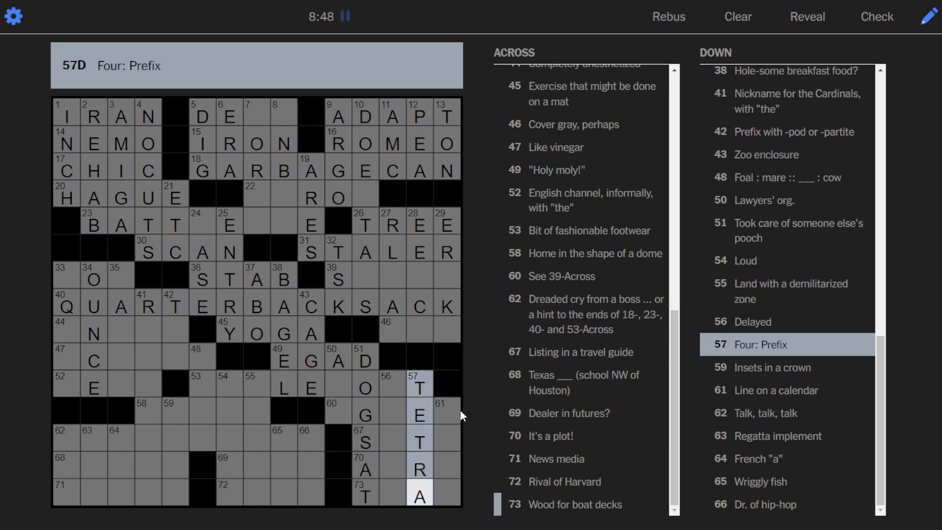
Return to 53-Across to keep entering the ANKLEBOOT letters.
click(342, 388)
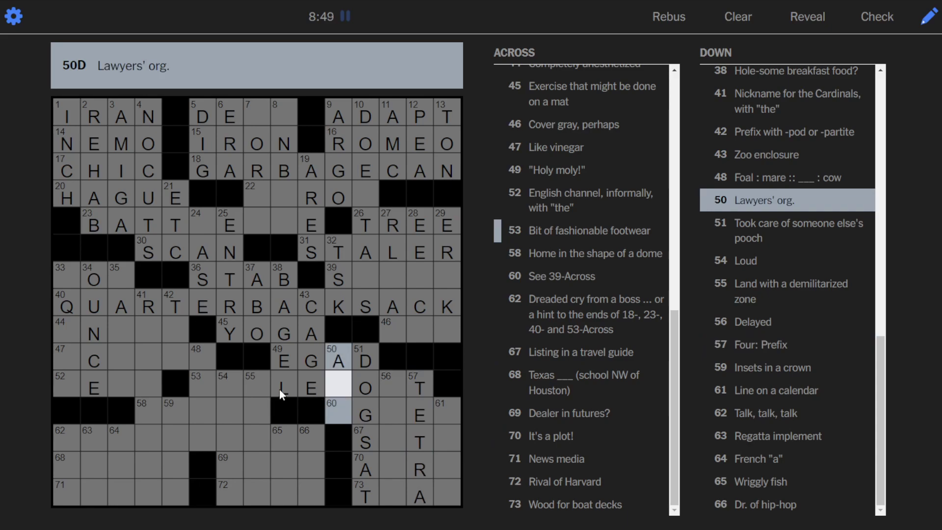
click(261, 383)
click(258, 389)
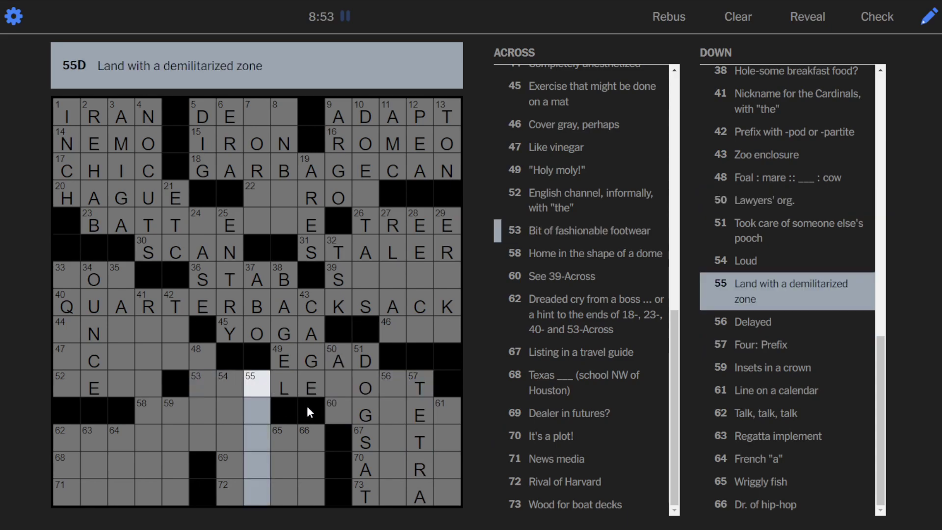
click(226, 387)
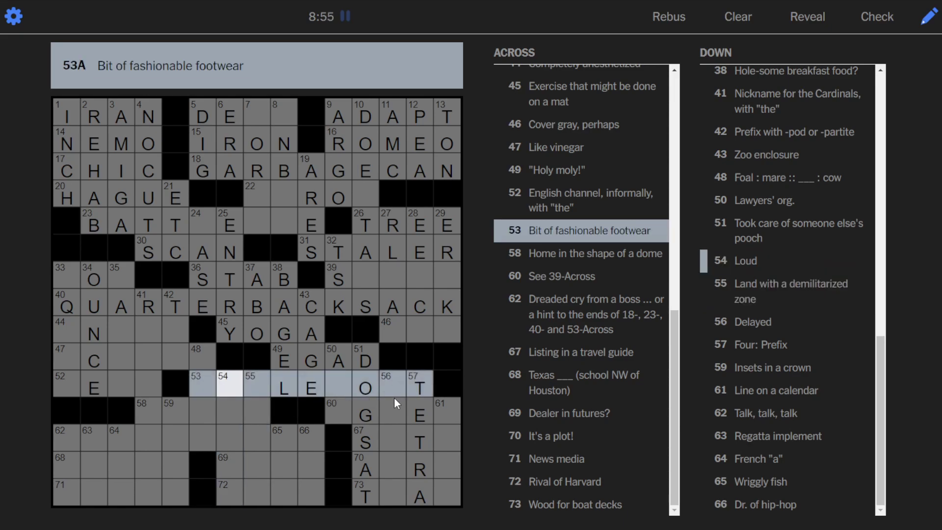
click(204, 384)
text(ANKLE)
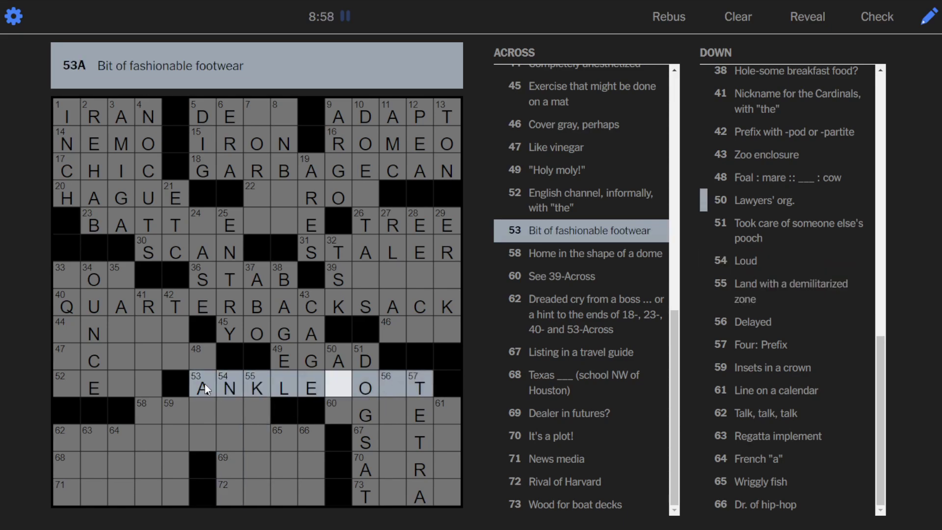
text(BOO)
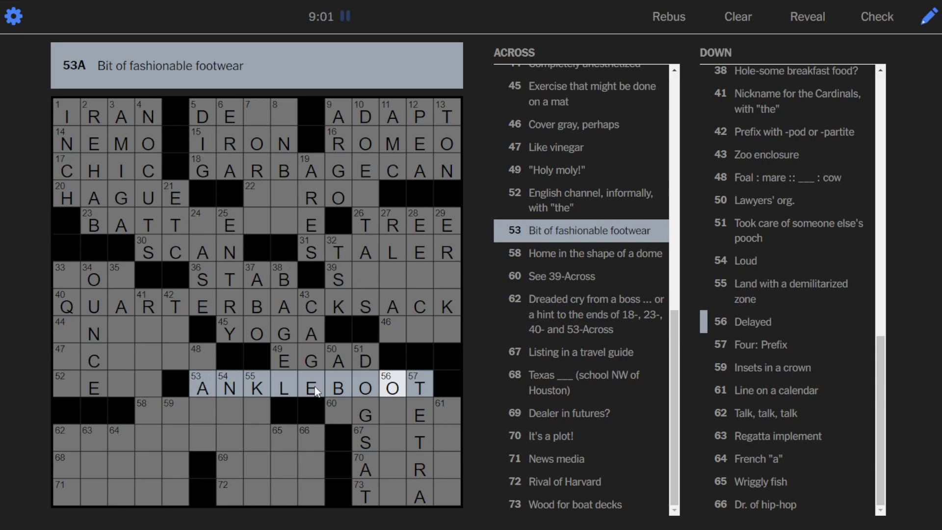
Enter YOUREFIRED in the 62-Across revealer and finish ANKLEBOOT at 53-Across.
click(68, 439)
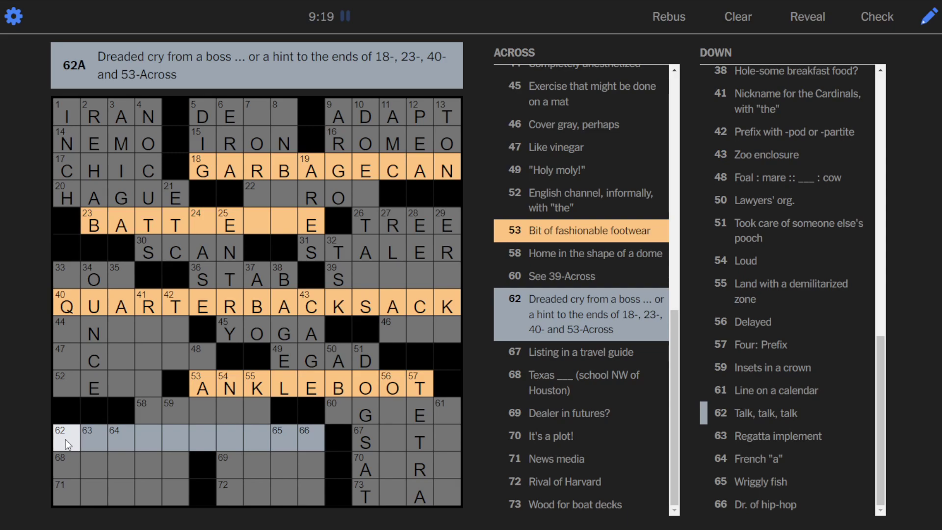
text(YOURE)
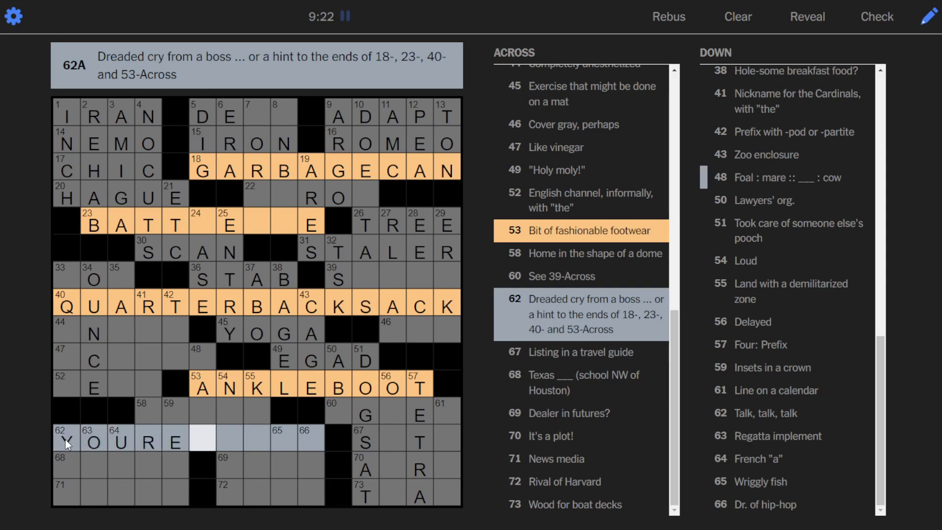
text(FIRED)
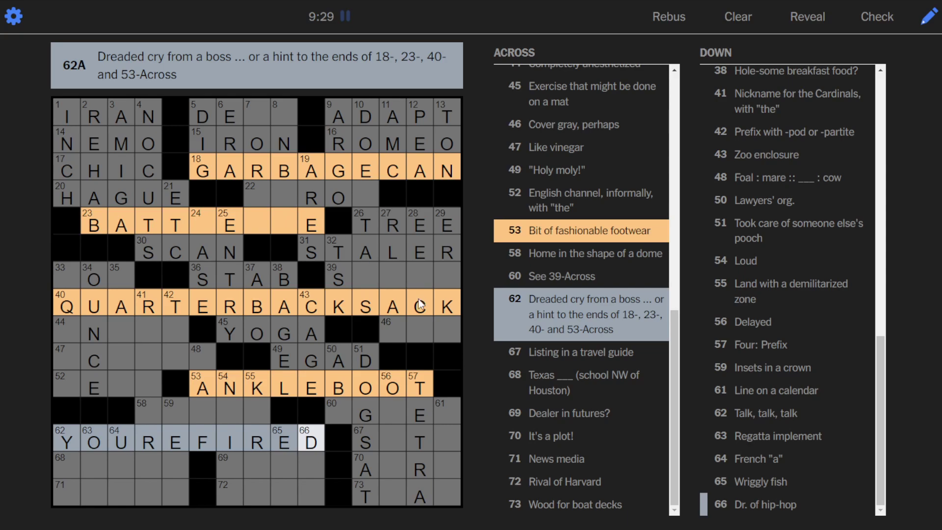
click(447, 275)
click(276, 215)
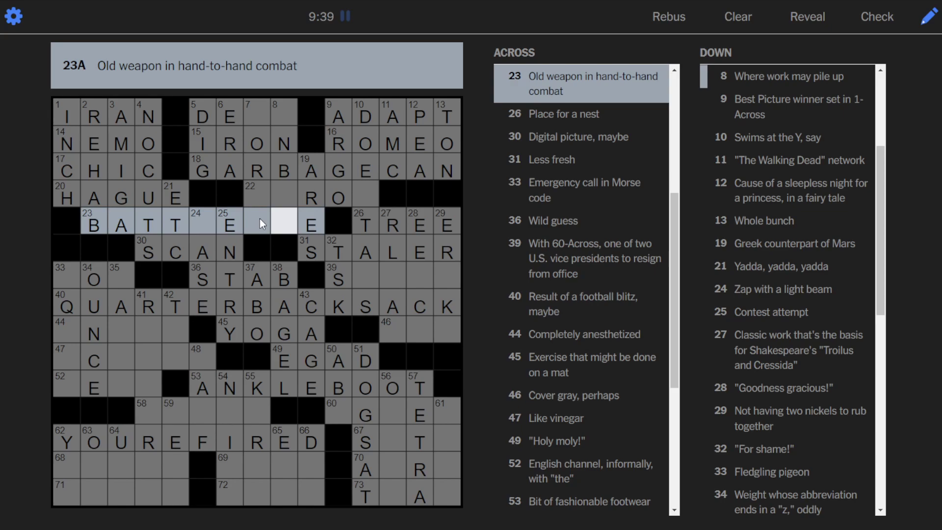
Type BATTLEAXE into 23-Across, fixing a wrong letter, with INBOX at 8-Down.
click(216, 218)
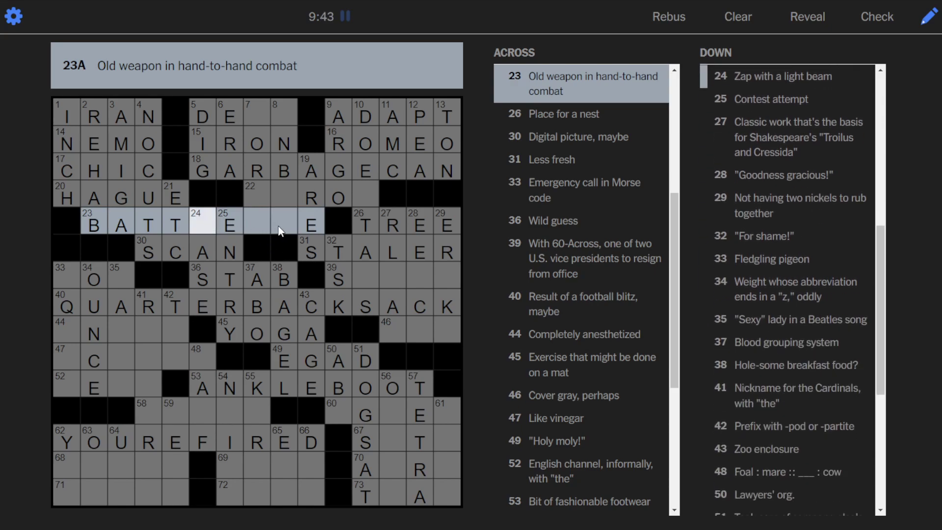
click(210, 229)
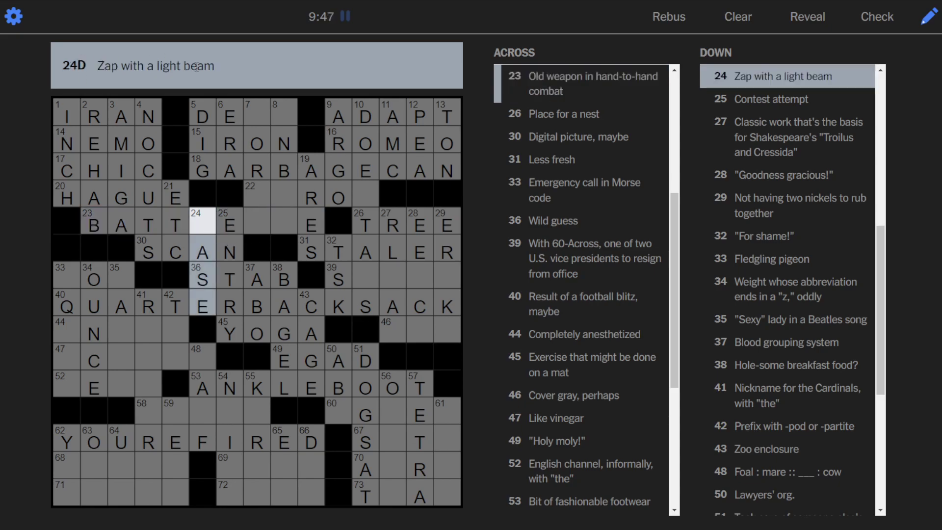
text(La)
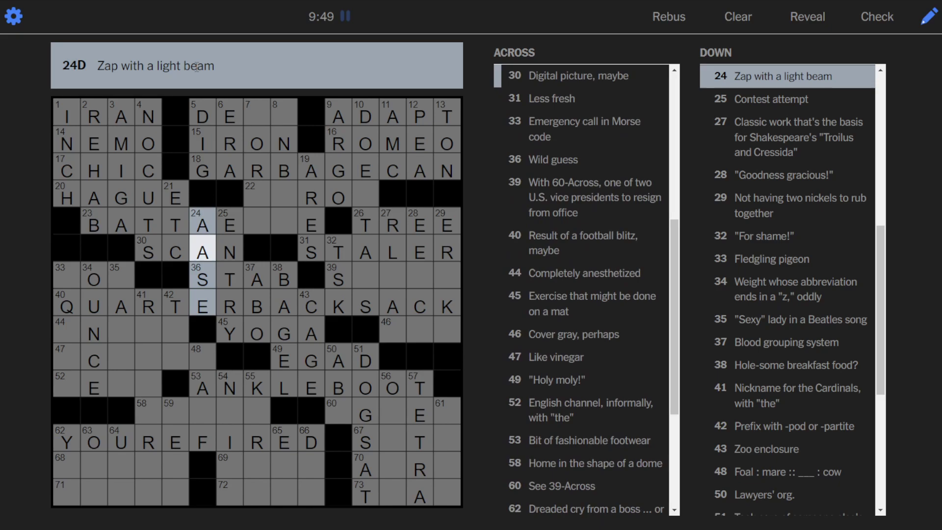
key(BackSpace)
key(BackSpace)
text(la)
click(266, 220)
text(v)
click(260, 227)
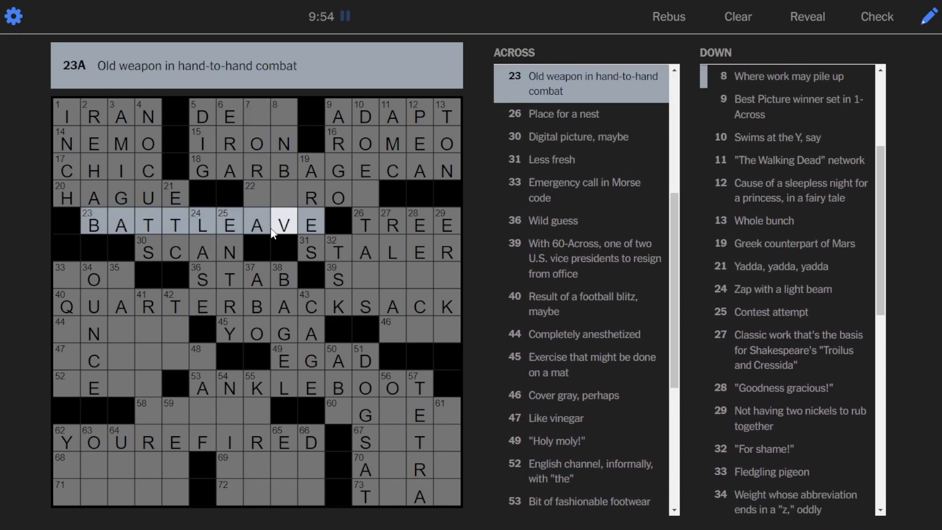
text(av)
click(121, 225)
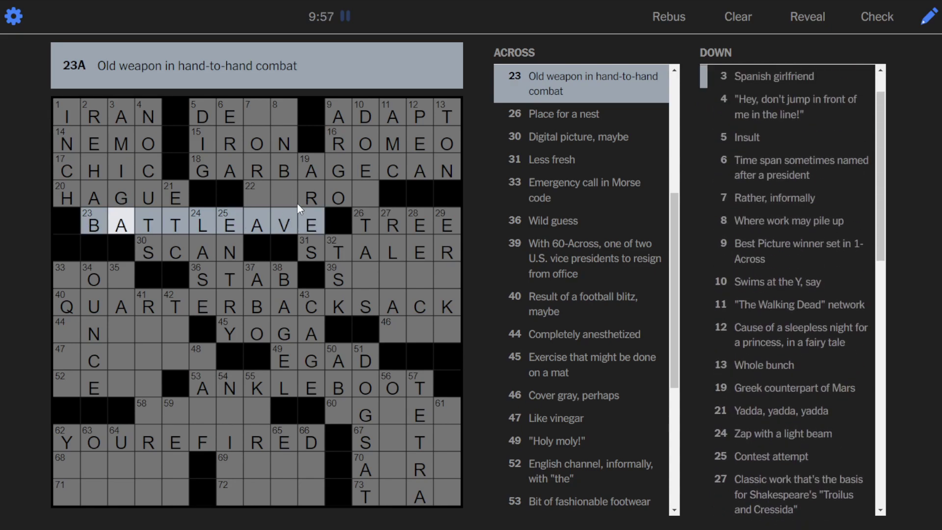
click(283, 195)
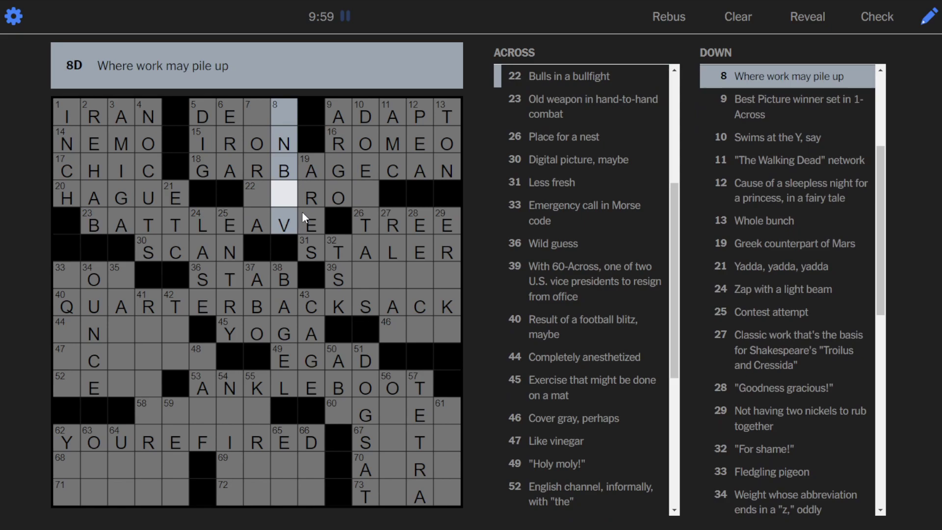
text(INBXX)
text(I)
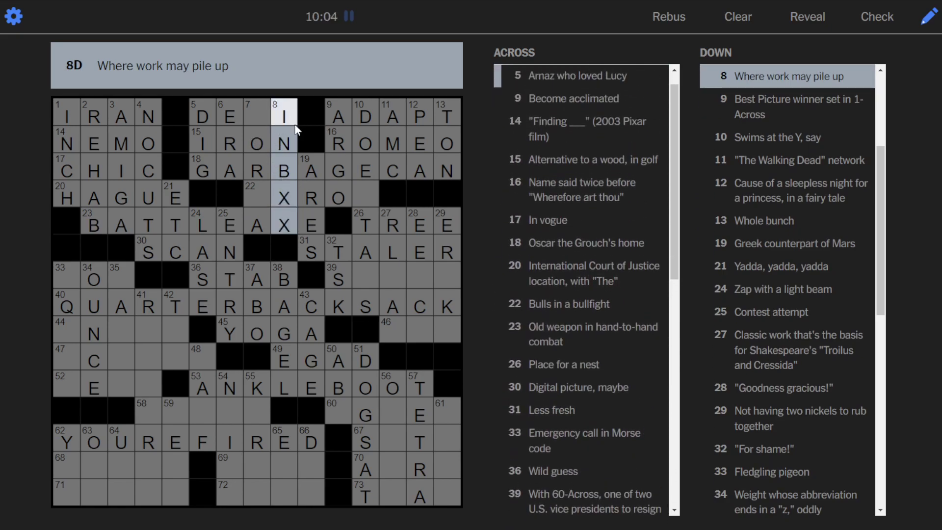
text(NBO)
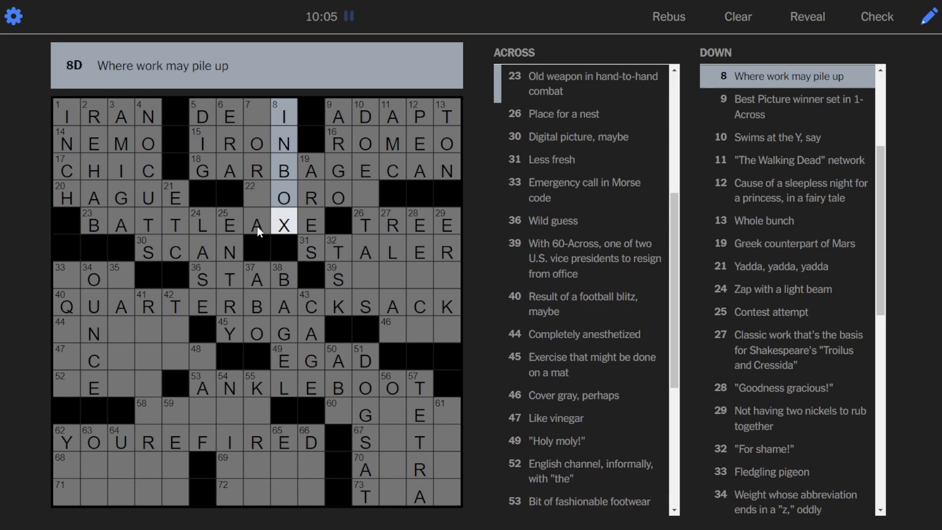
key(Left)
key(Left)
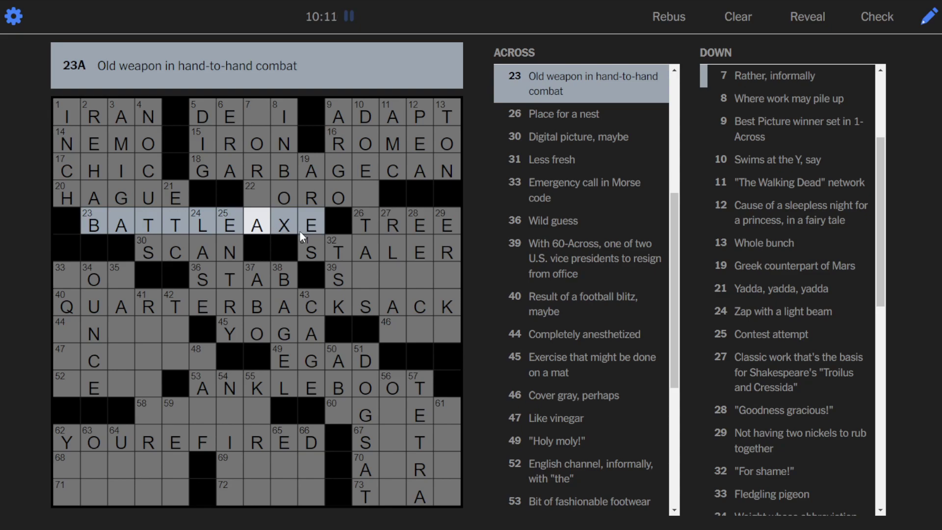
Add T and S to finish TOROS at 22-Across.
click(209, 445)
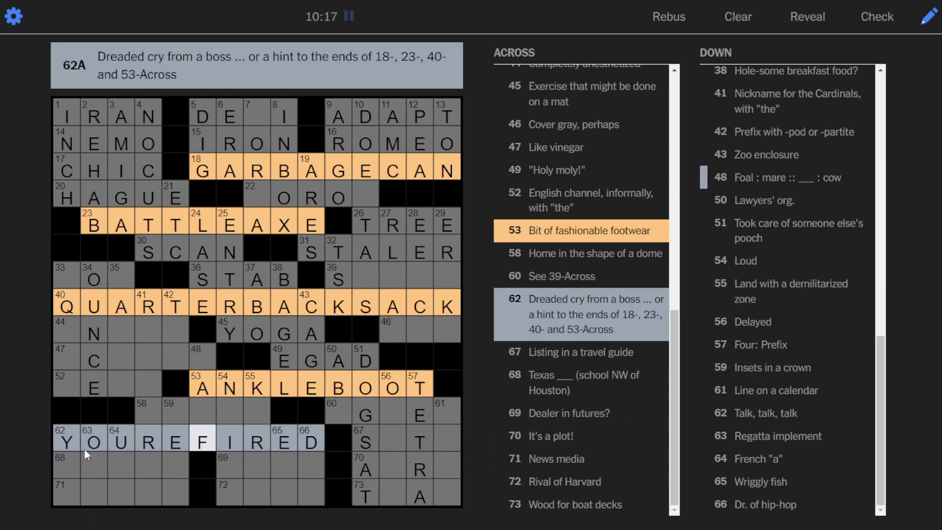
click(260, 118)
key(Tab)
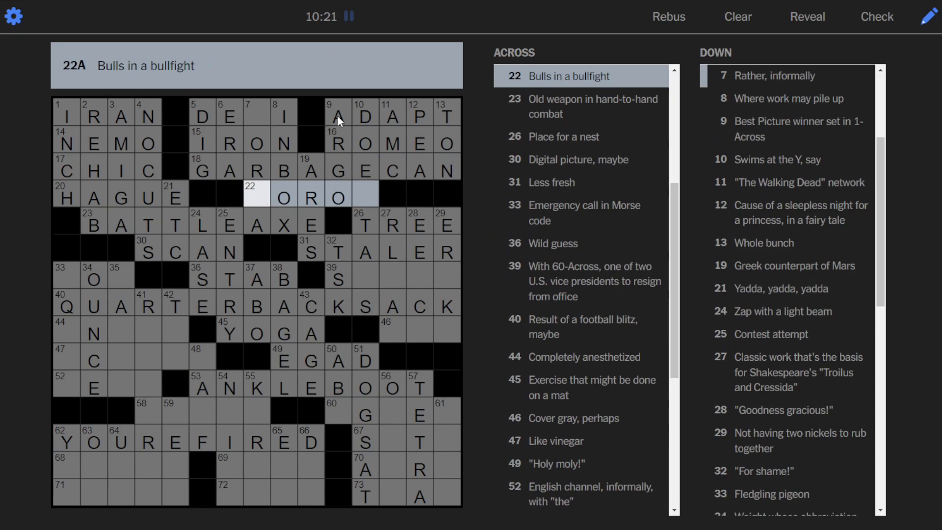
text(TOROS)
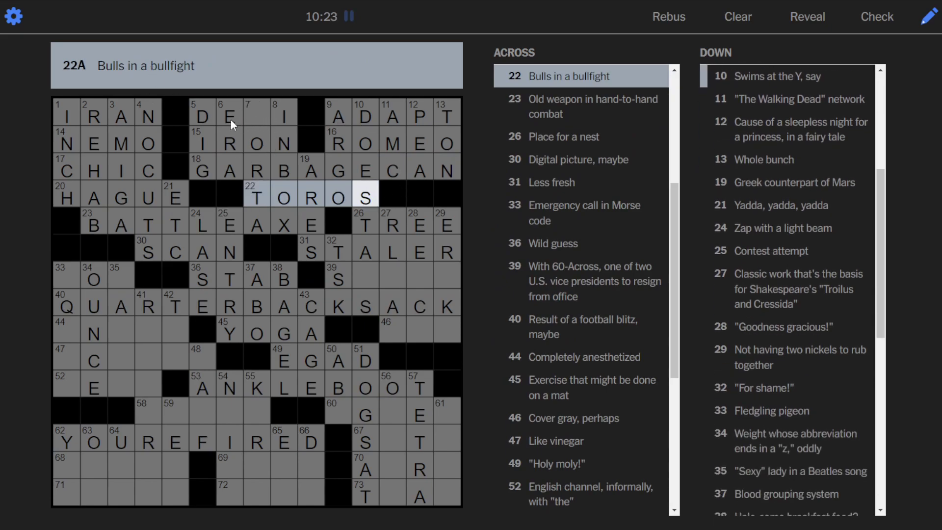
double_click(366, 276)
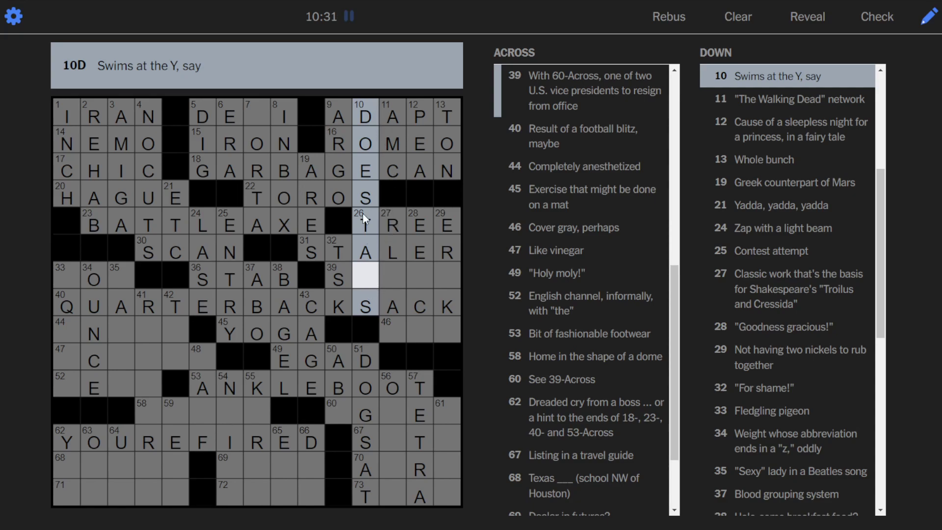
Put S in cell 7 Down for SORTA and DESI, then check 10-, 27- and 42-Down.
click(259, 119)
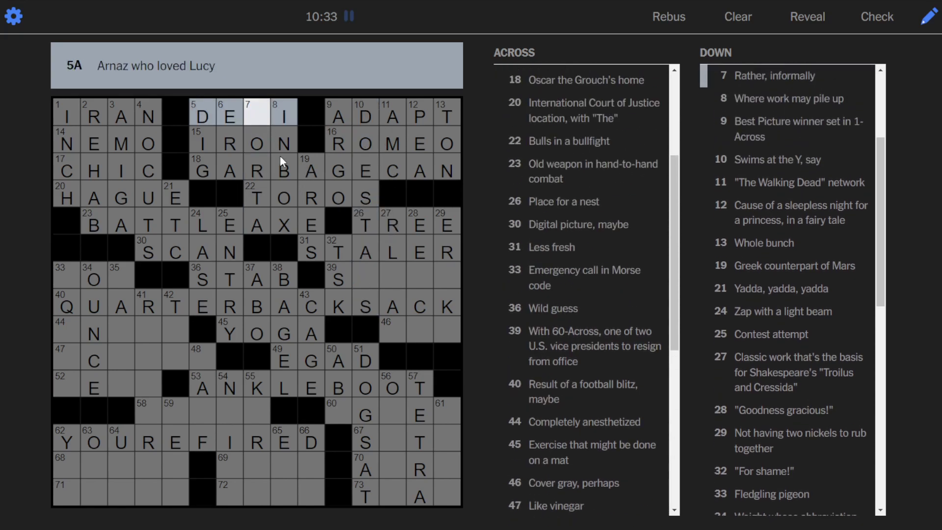
click(252, 104)
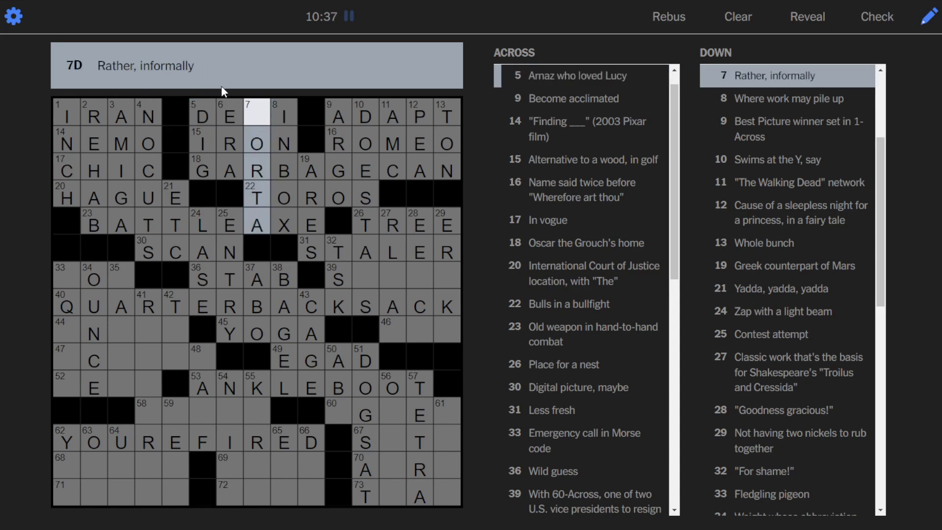
text(s)
click(372, 278)
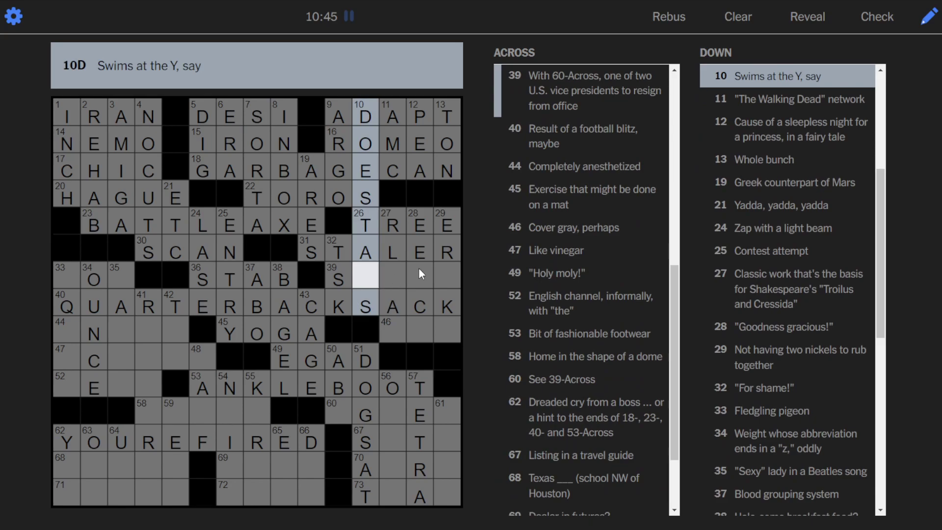
click(393, 269)
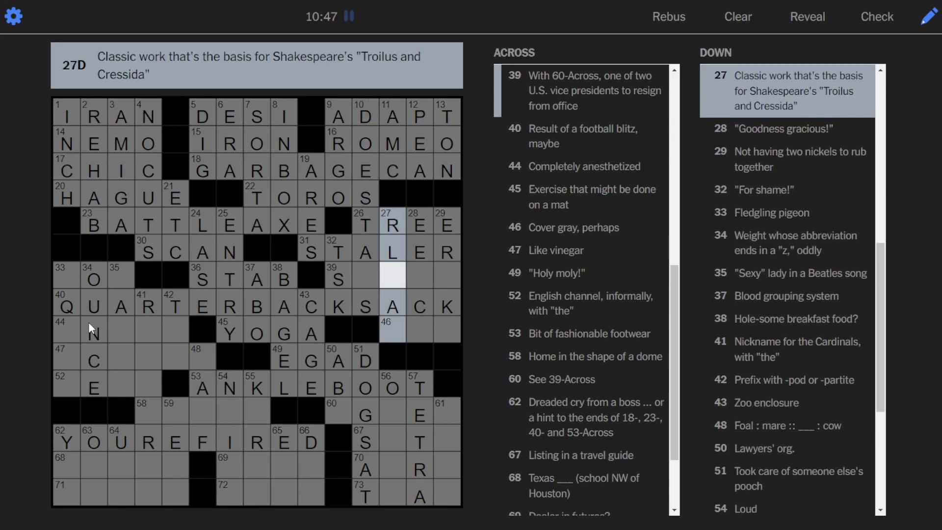
click(174, 328)
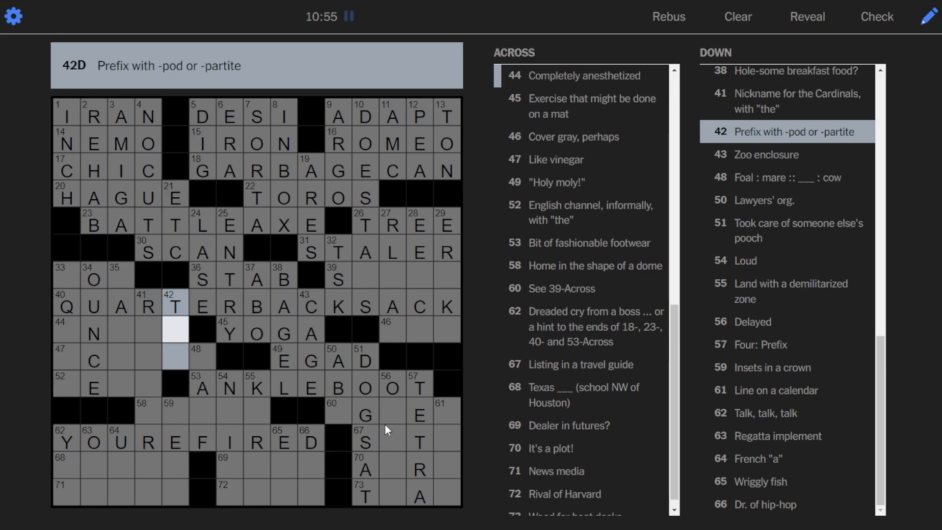
Complete SITE at 67-Across and TEAK at 73-Across.
click(391, 439)
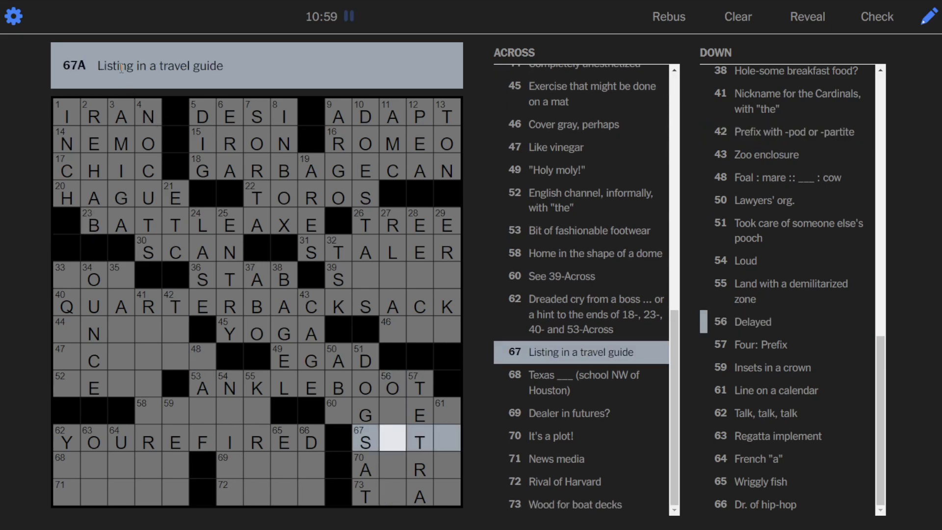
text(ie)
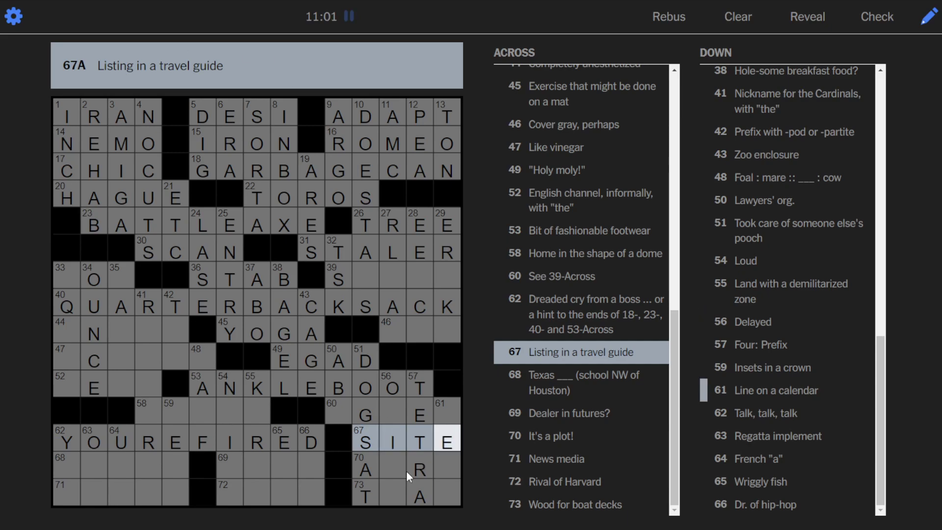
click(387, 468)
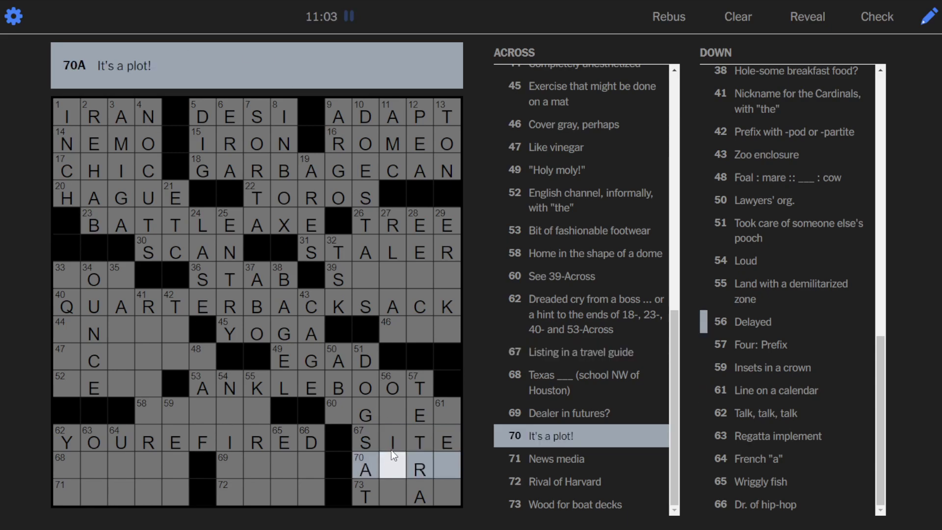
click(390, 497)
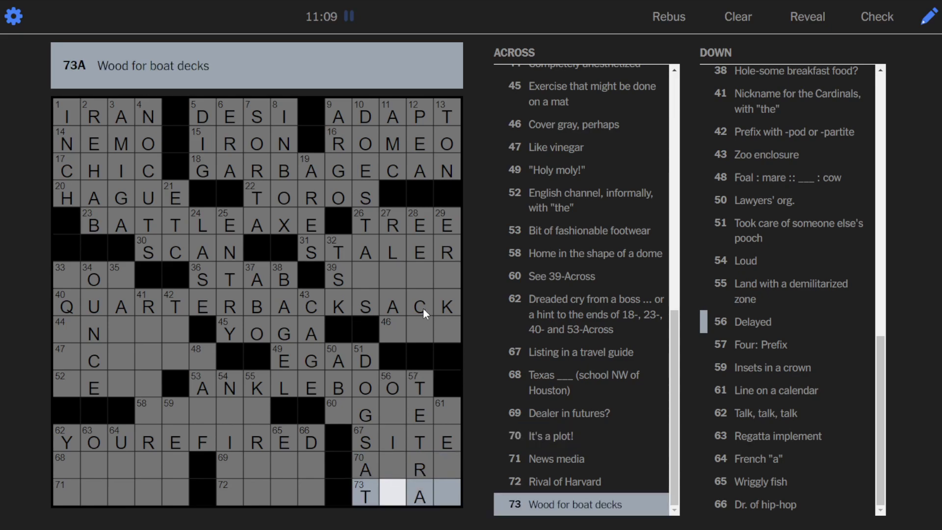
text(EAK)
Enter WEEK at 61-Down and AGNEW at 60-Across.
click(446, 409)
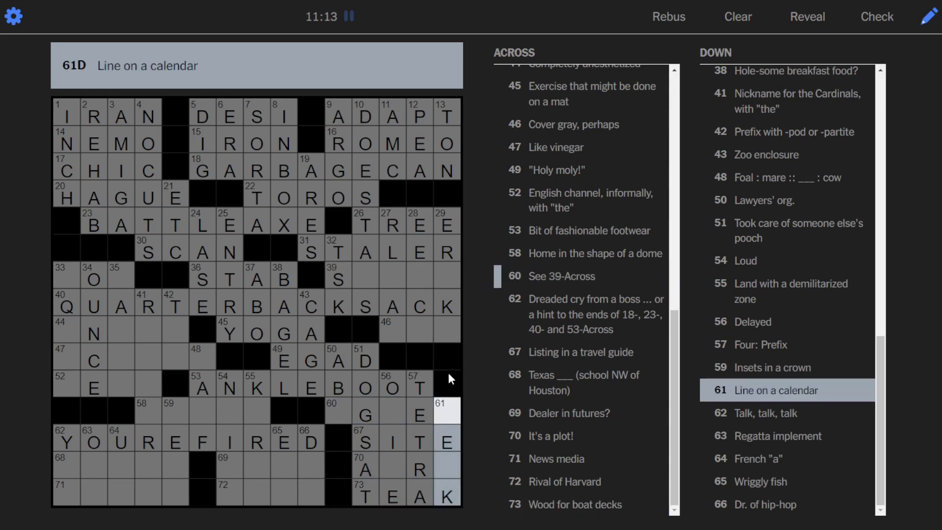
text(WE)
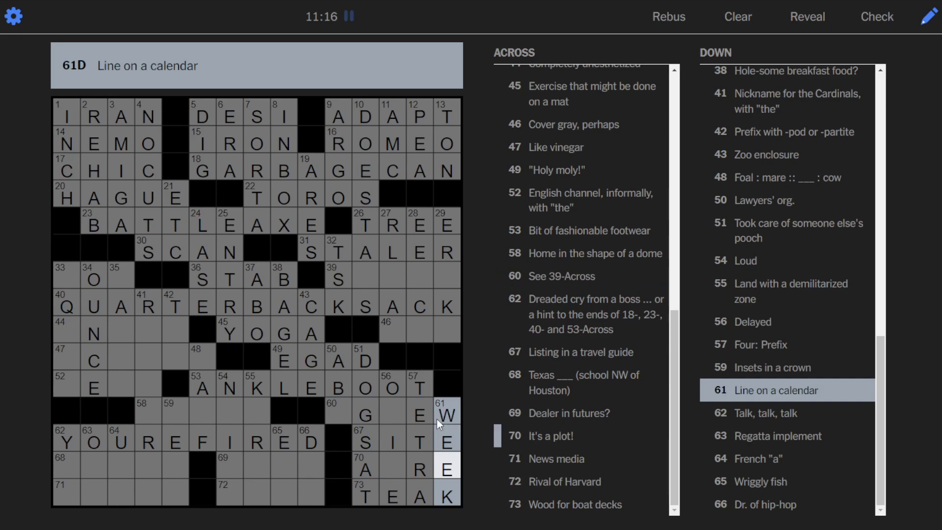
click(386, 470)
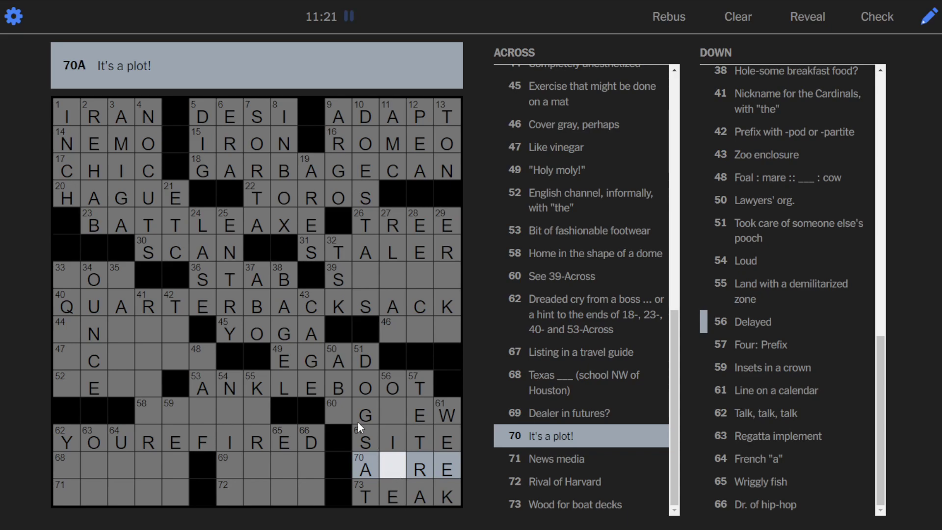
click(339, 412)
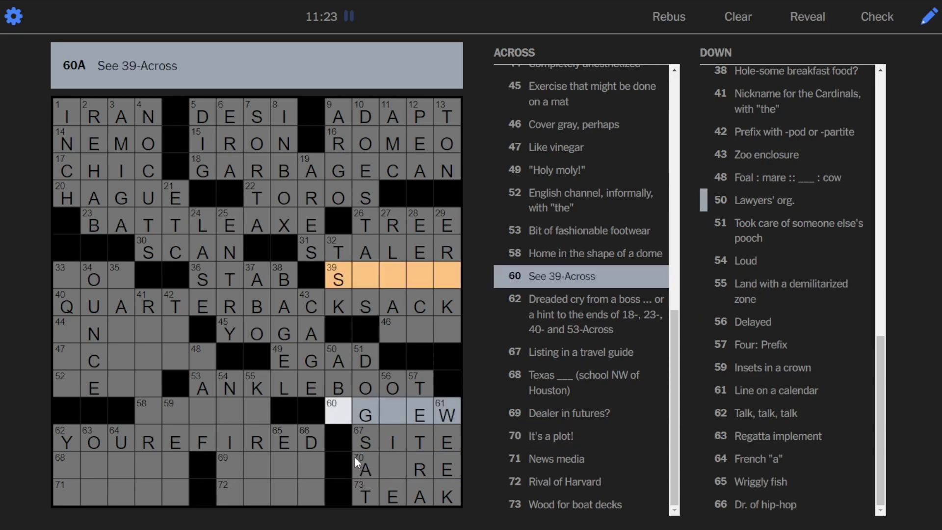
text(a)
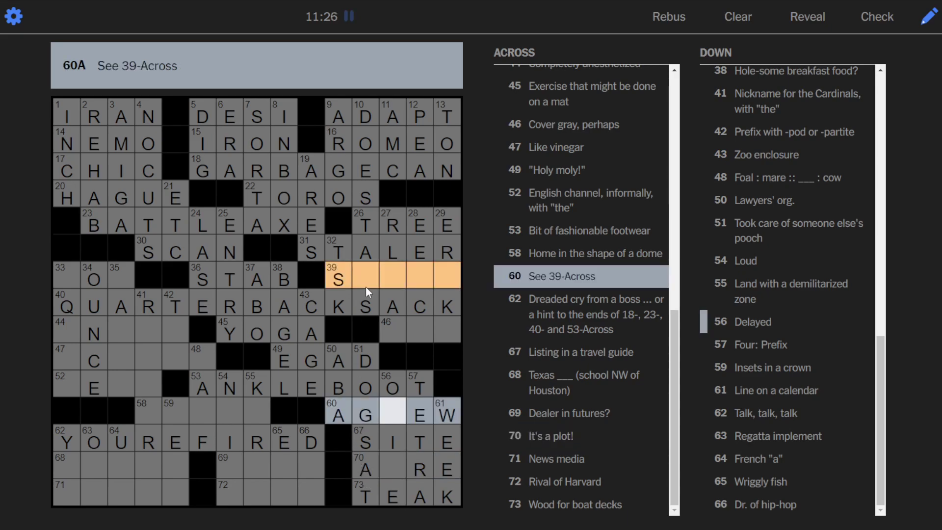
text(n)
Check squares in 39-Across, 40-Across and down through 29-Down.
click(370, 276)
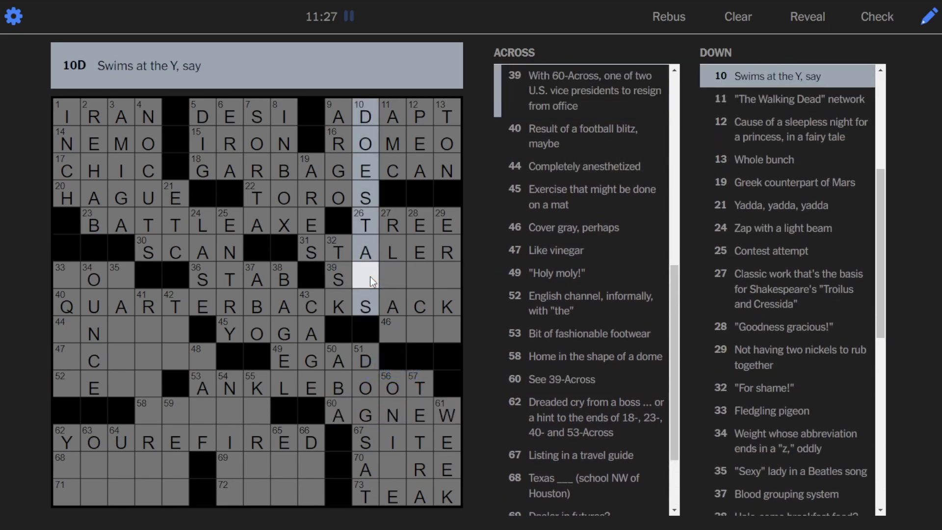
click(370, 276)
text(piro)
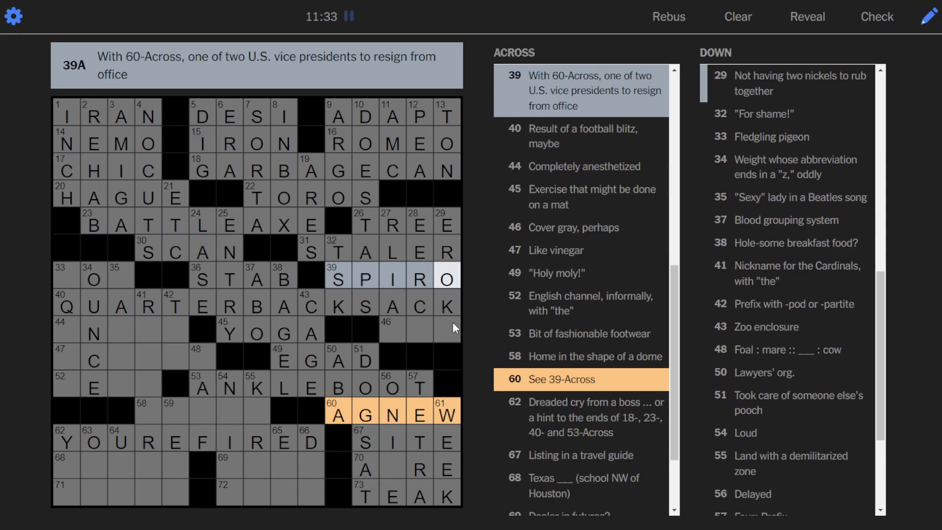
click(442, 313)
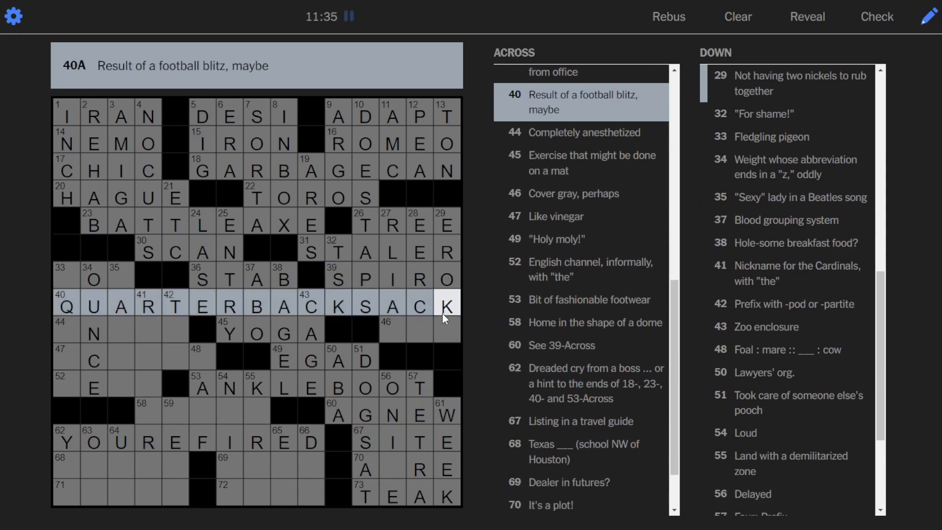
click(445, 336)
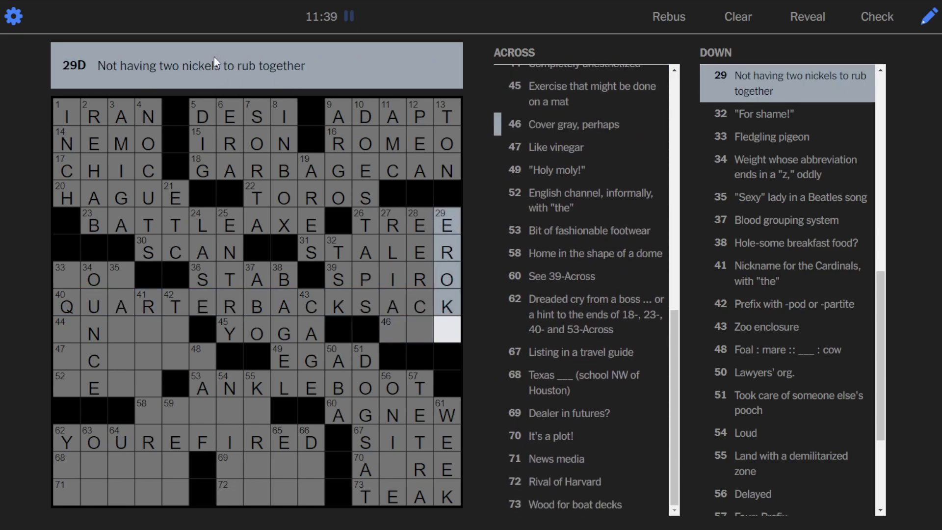
click(446, 222)
text(B)
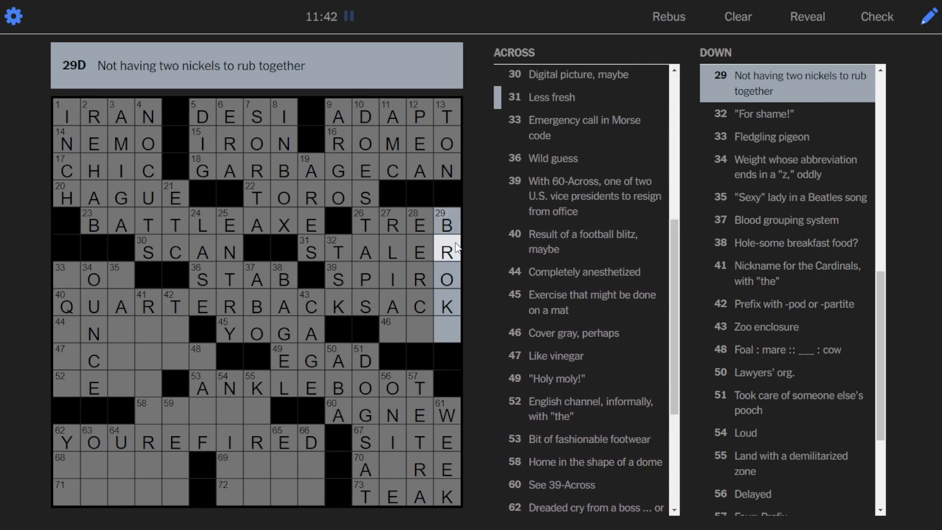
click(456, 274)
click(448, 328)
text(E)
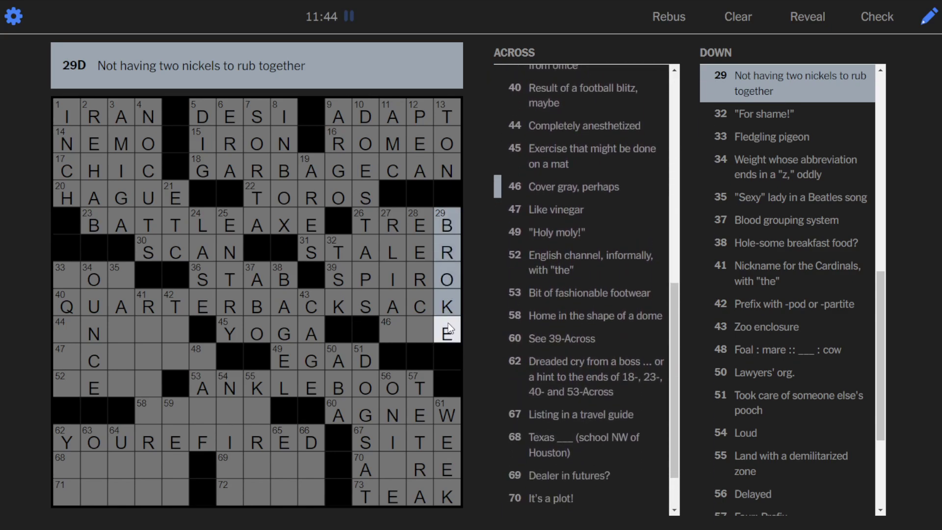
Erase the wrong letters in 26-Across and revisit 27-Down, 28-Down and 46-Across.
double_click(416, 221)
key(BackSpace)
key(BackSpace)
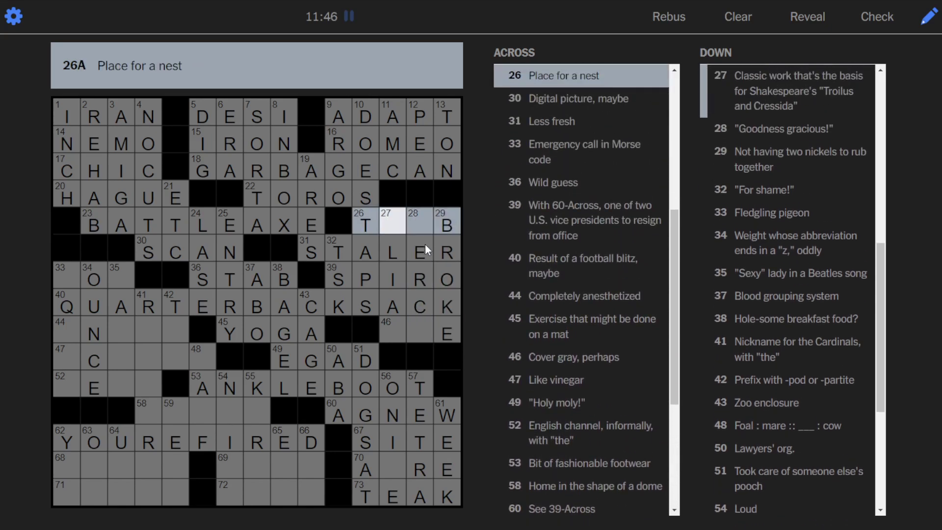
click(393, 215)
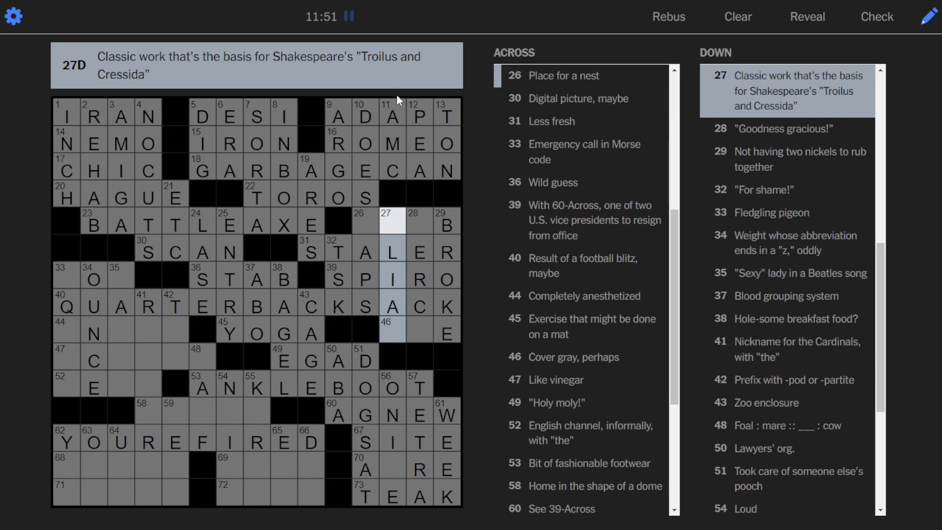
text(IAD)
click(420, 226)
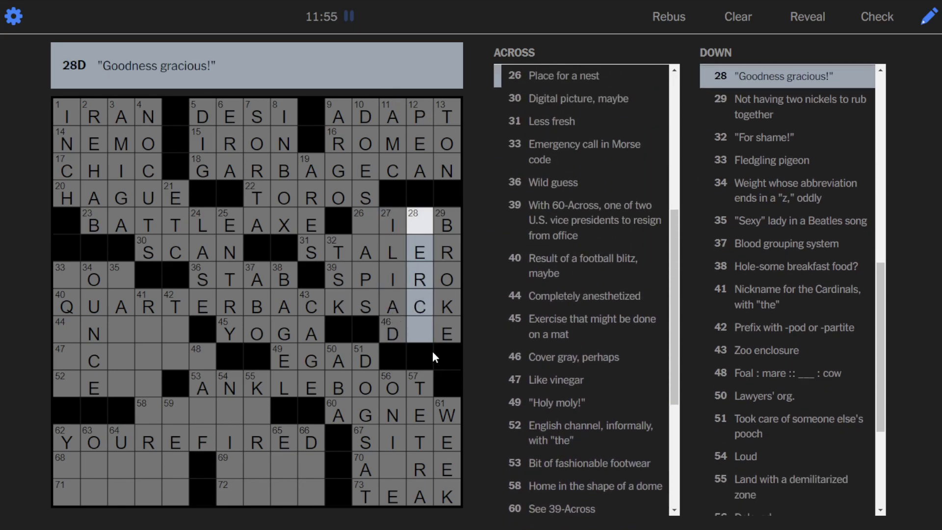
click(420, 329)
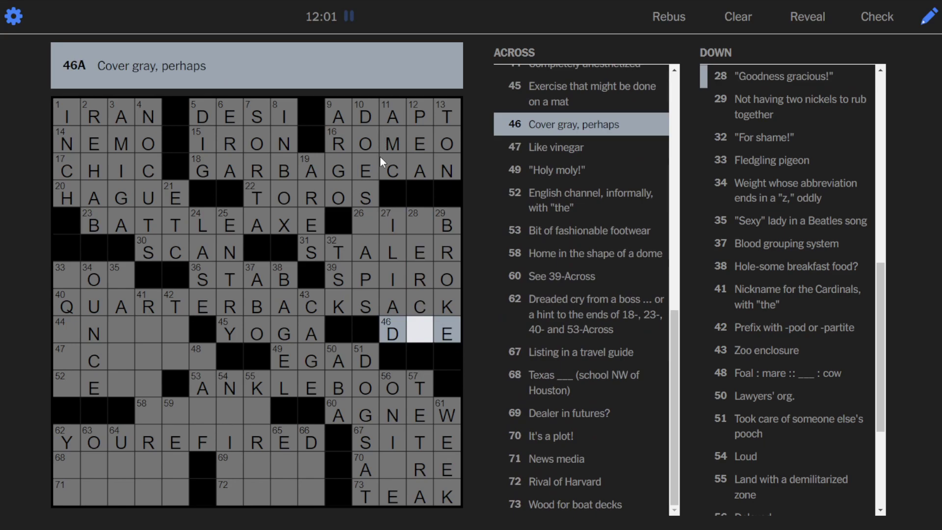
text(y)
click(412, 230)
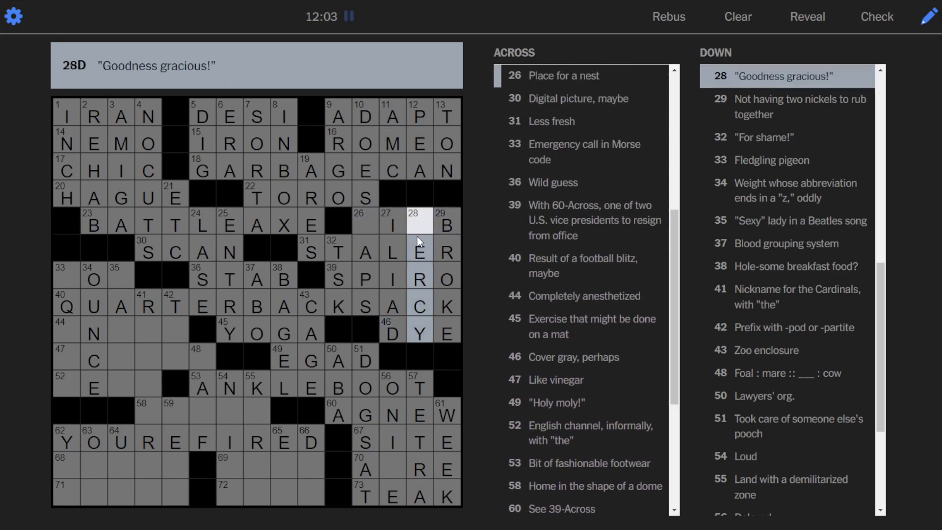
text(m)
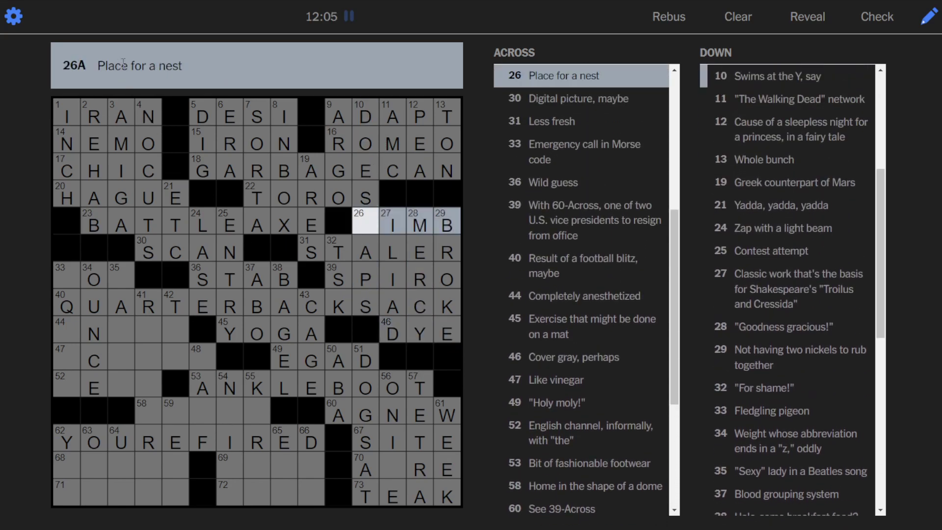
text(l)
Type C into 70-Across to make ACRE, with ON ICE at 56-Down.
click(365, 231)
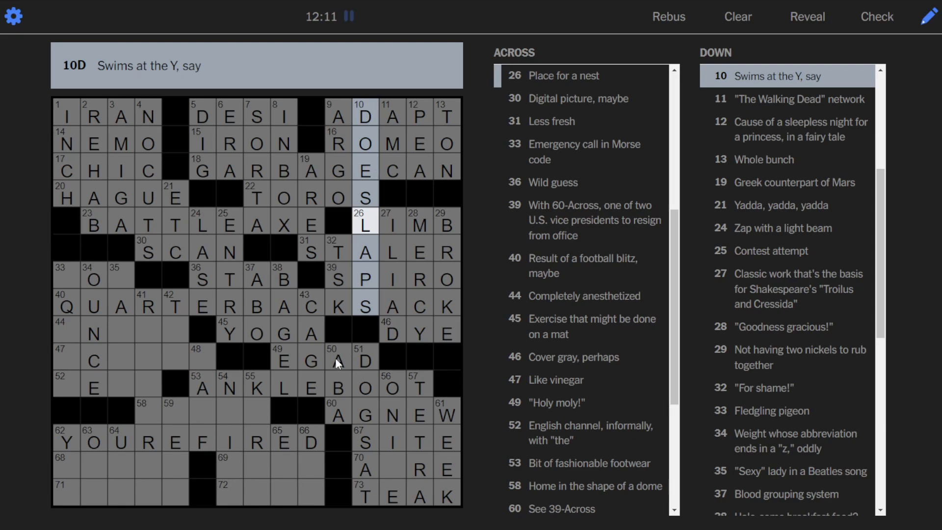
click(400, 464)
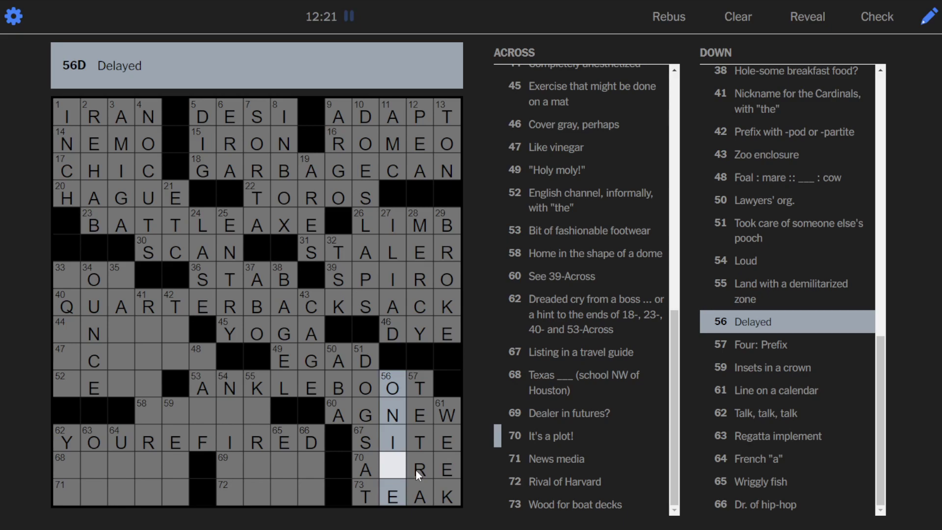
text(C)
click(398, 459)
text(c)
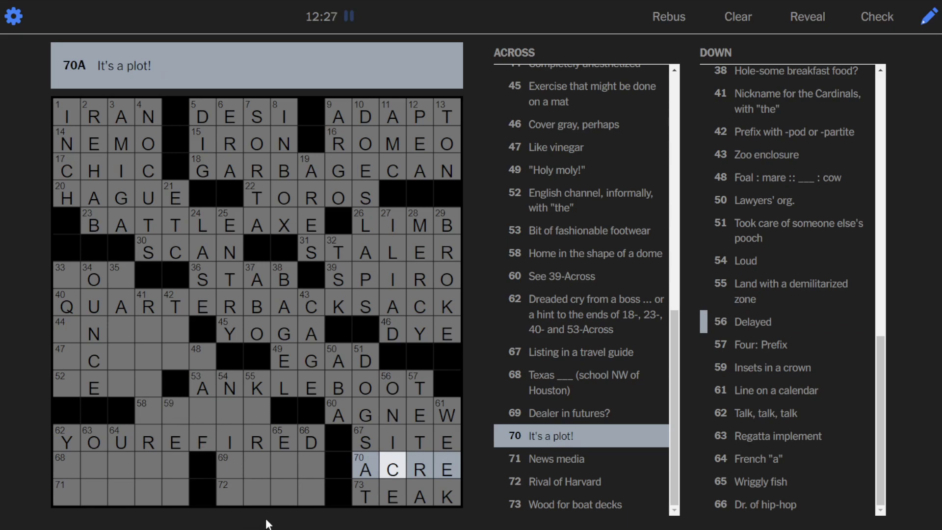
double_click(257, 414)
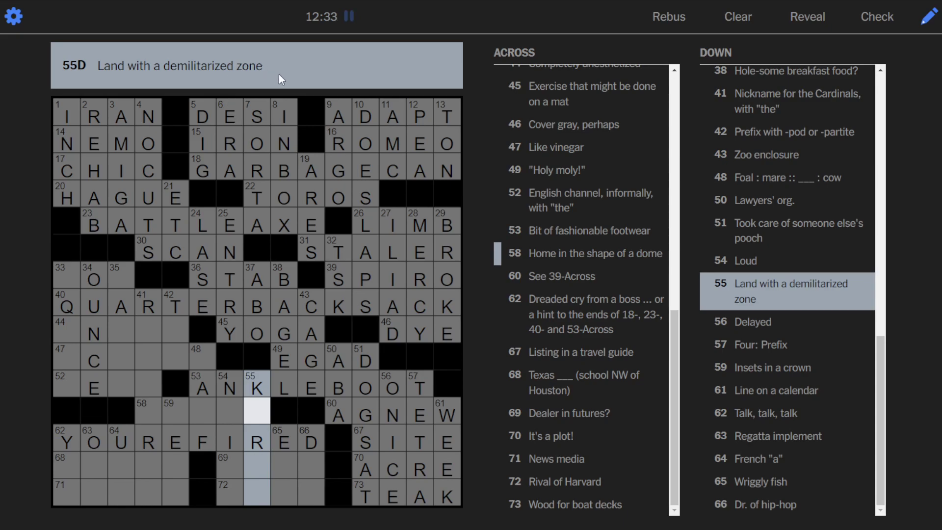
Fill in NOISY at 54-Down, EEL, DRE, YALE at 72-Across and SEER at 69-Across.
click(230, 405)
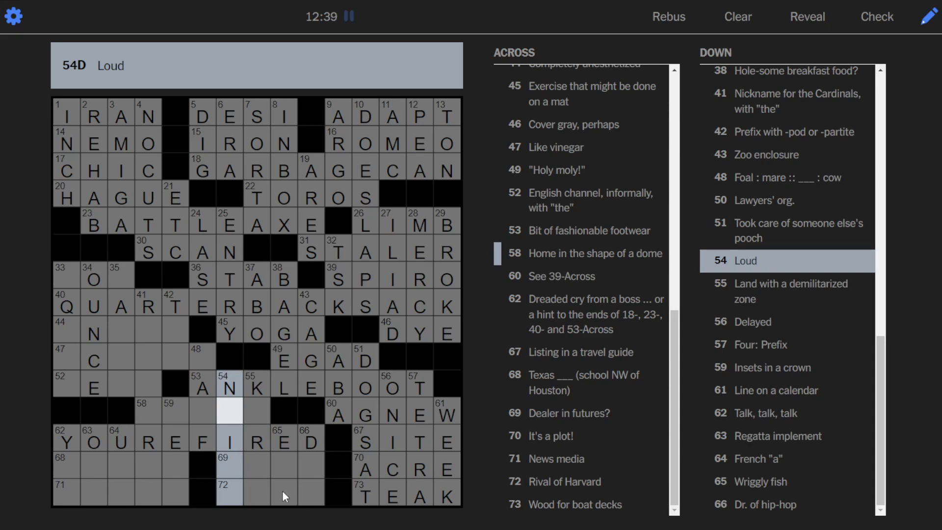
text(OSY)
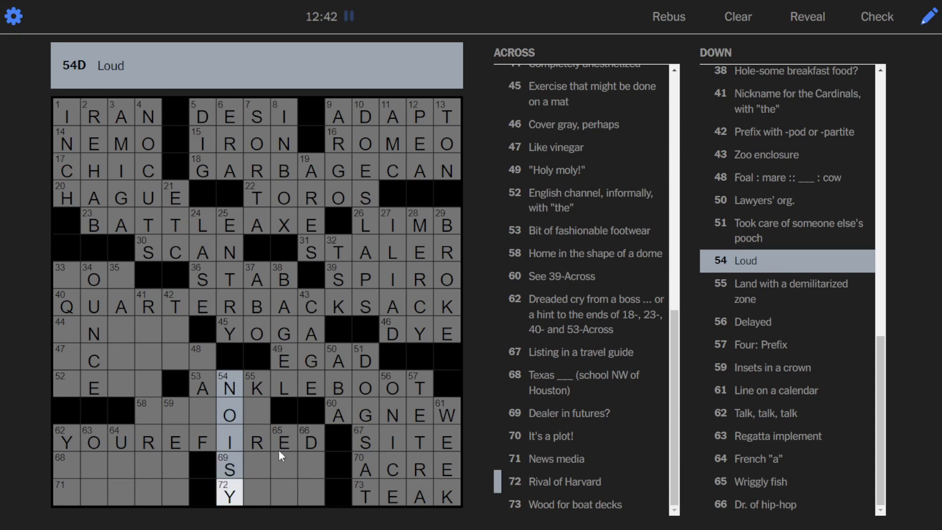
click(280, 457)
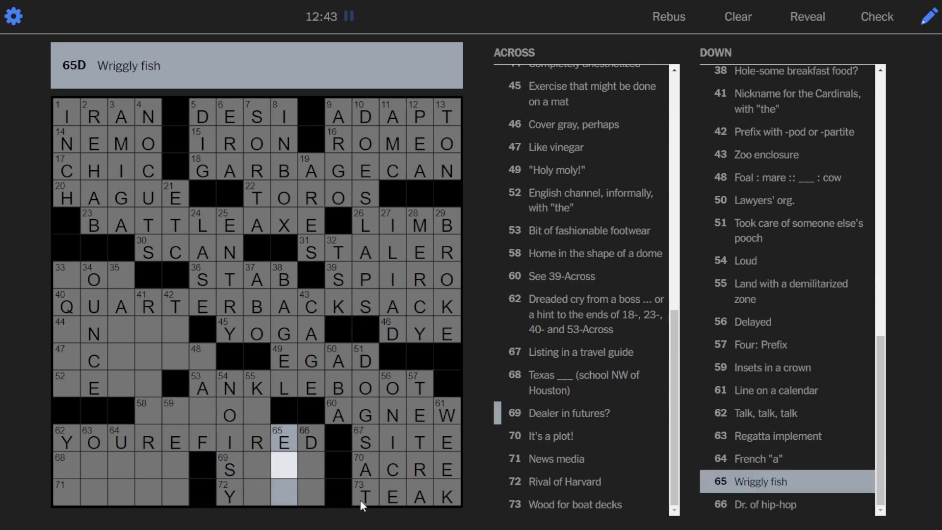
text(EL)
click(307, 459)
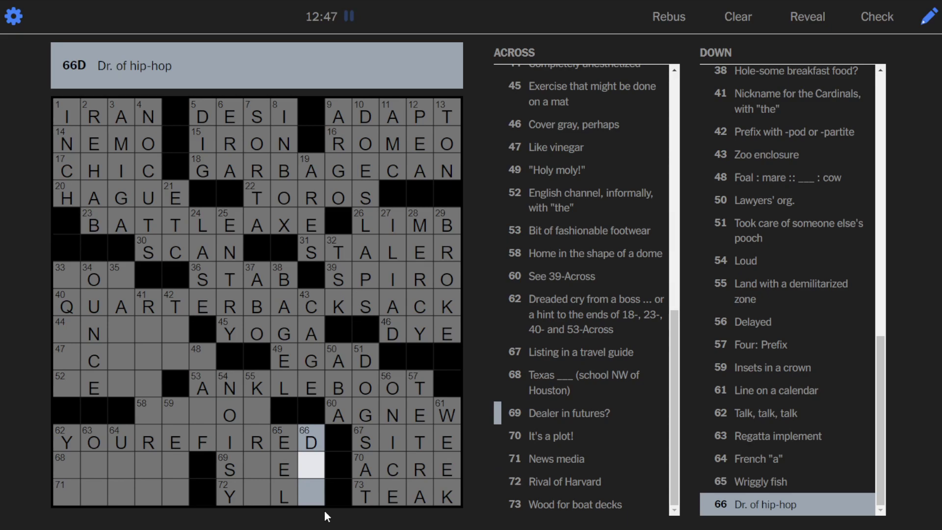
text(RE)
click(256, 489)
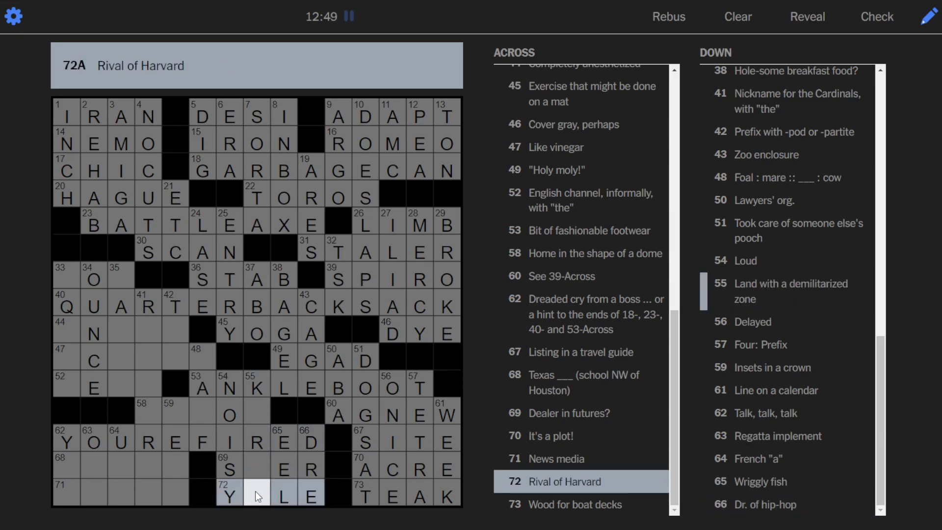
text(A)
click(261, 465)
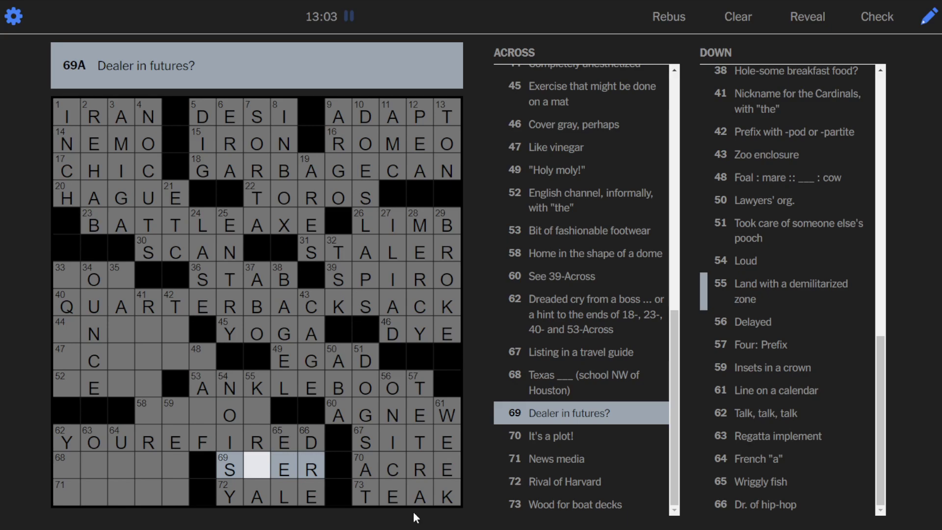
text(E)
Complete 55-Down as KOREA with the missing O.
click(262, 406)
double_click(262, 405)
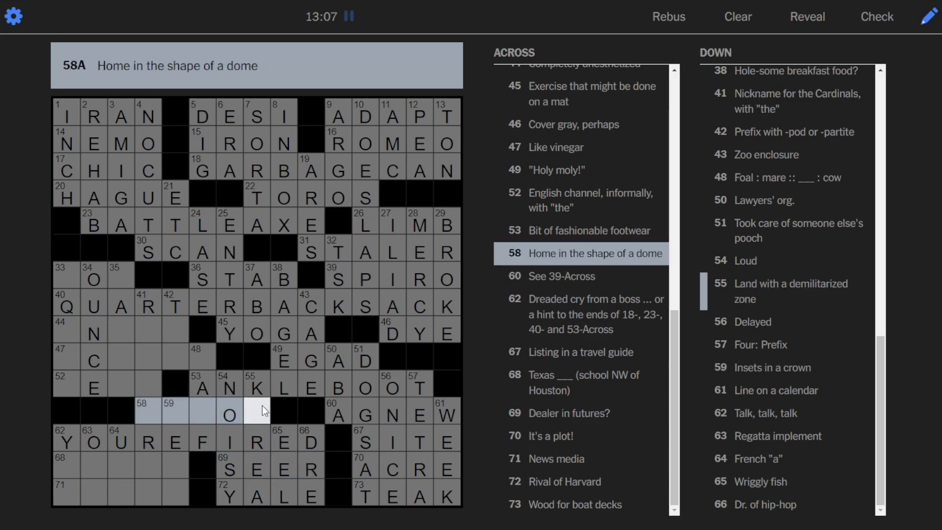
click(253, 410)
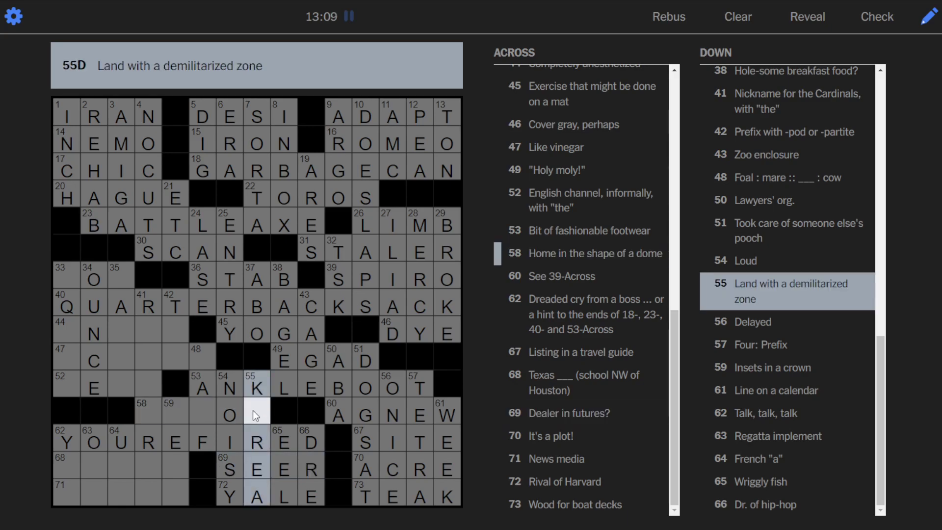
text(O)
click(204, 351)
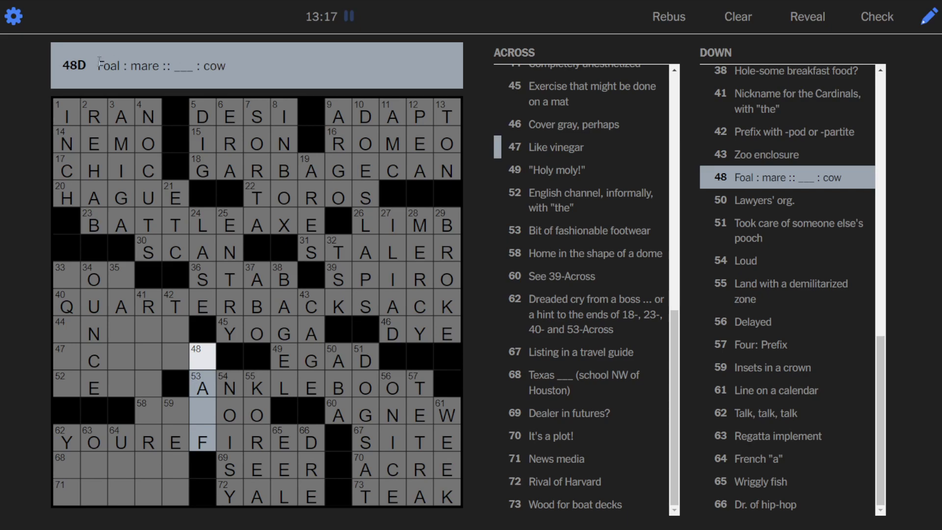
Enter CALF at 48-Down for the Foal clue and IGLOO at 58-Across.
drag(98, 65, 120, 65)
click(120, 66)
click(209, 359)
text(cl)
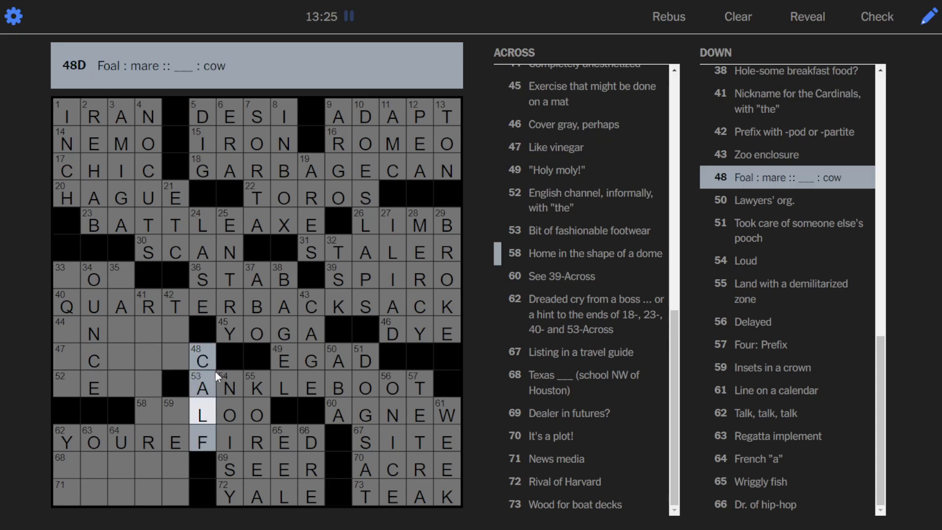
click(136, 411)
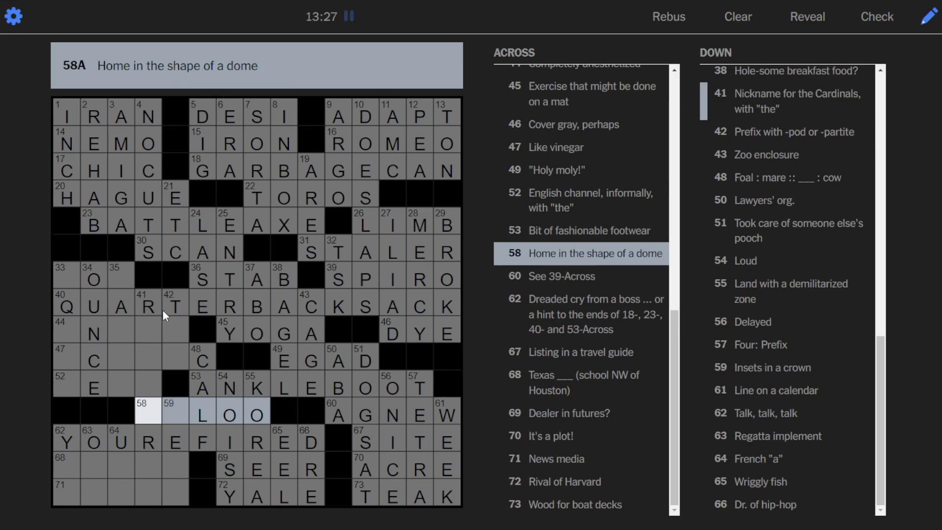
text(i)
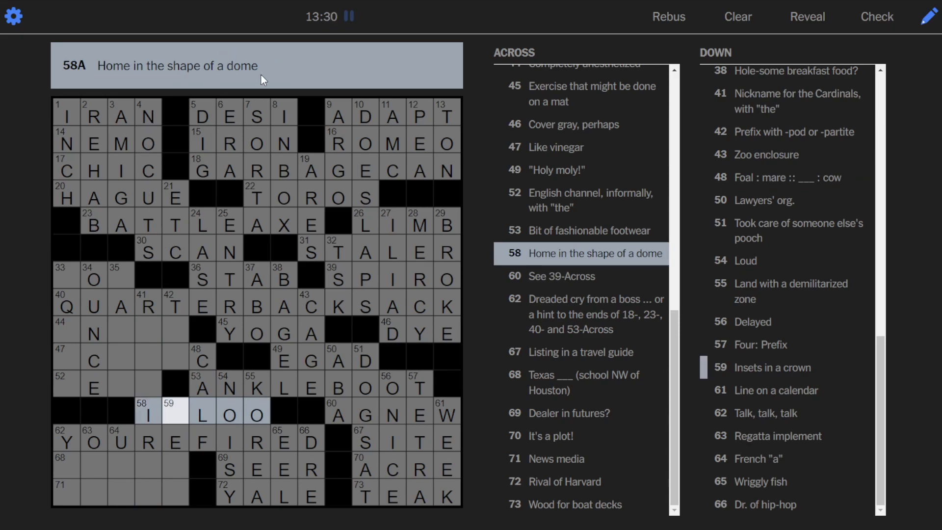
text(g)
Fill in YAP, OAR, GEMS, PRESS and AANDM in the bottom-left rows.
click(70, 459)
click(70, 459)
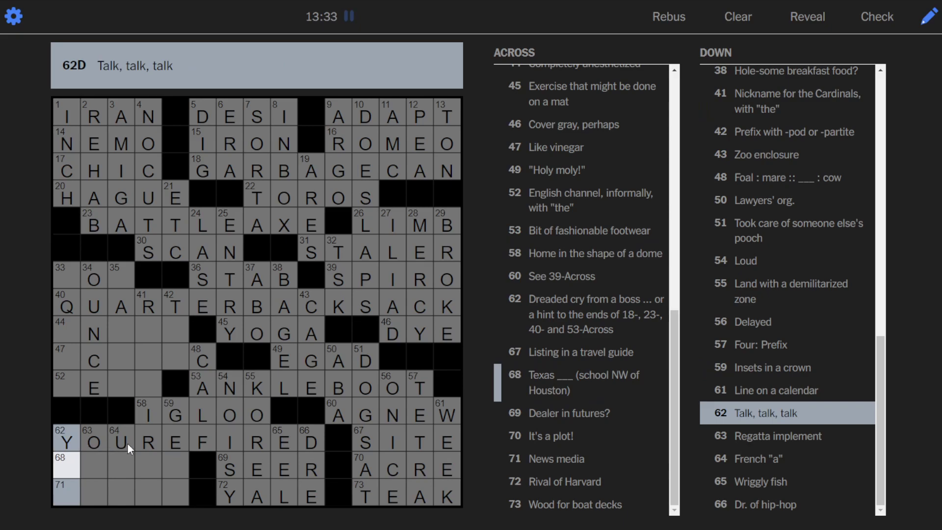
text(ap)
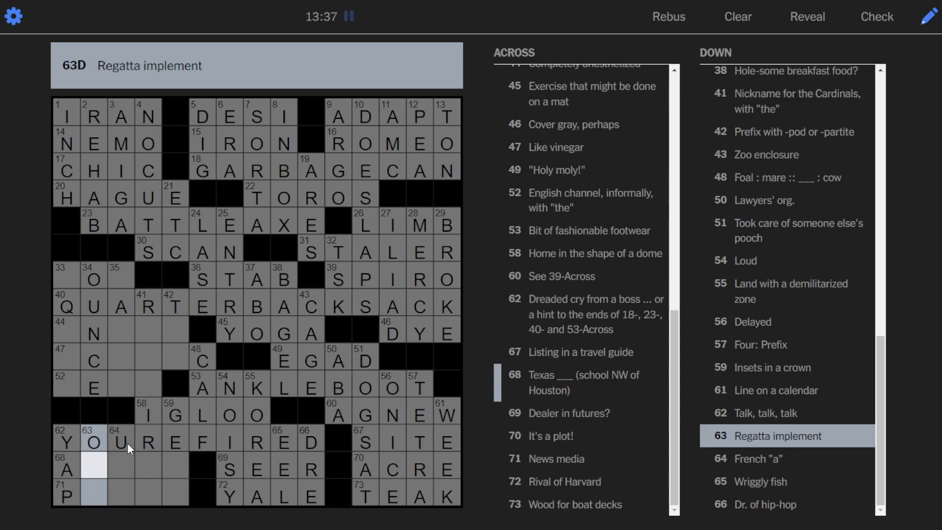
text(ar)
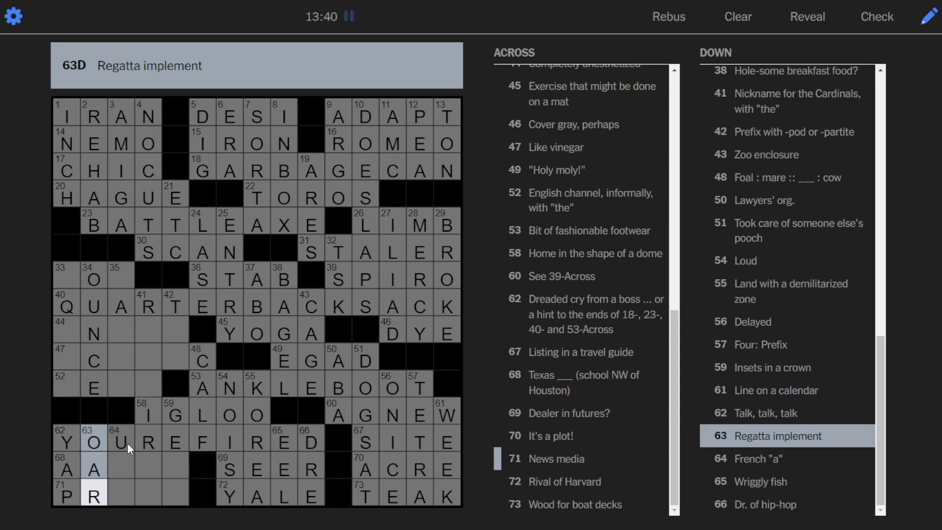
key(Tab)
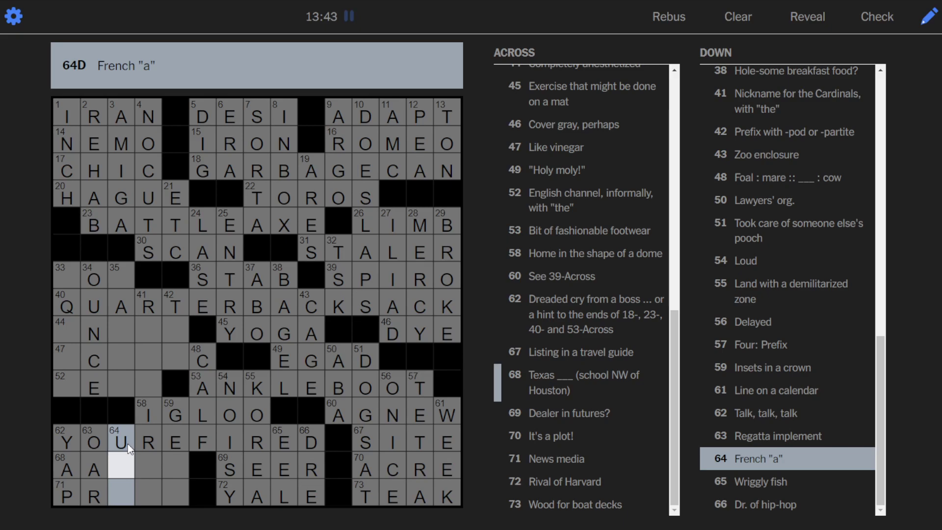
click(172, 465)
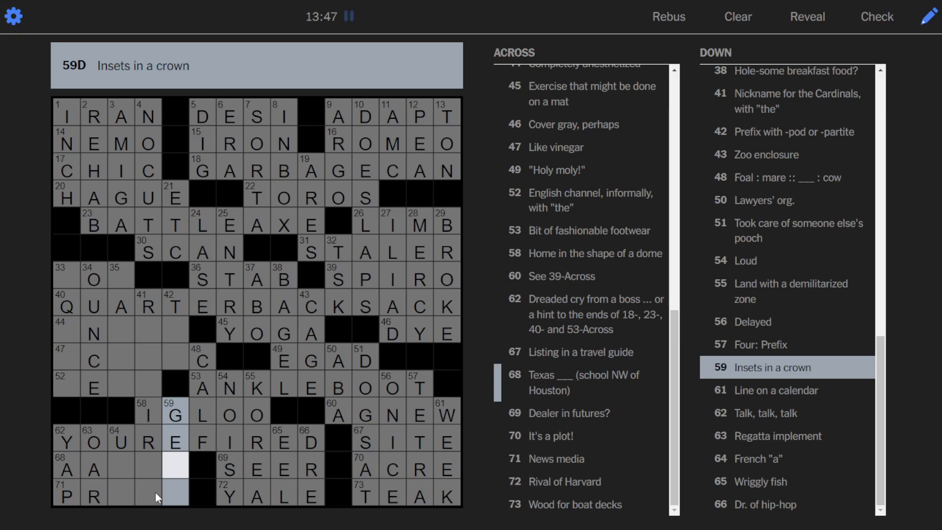
text(ms)
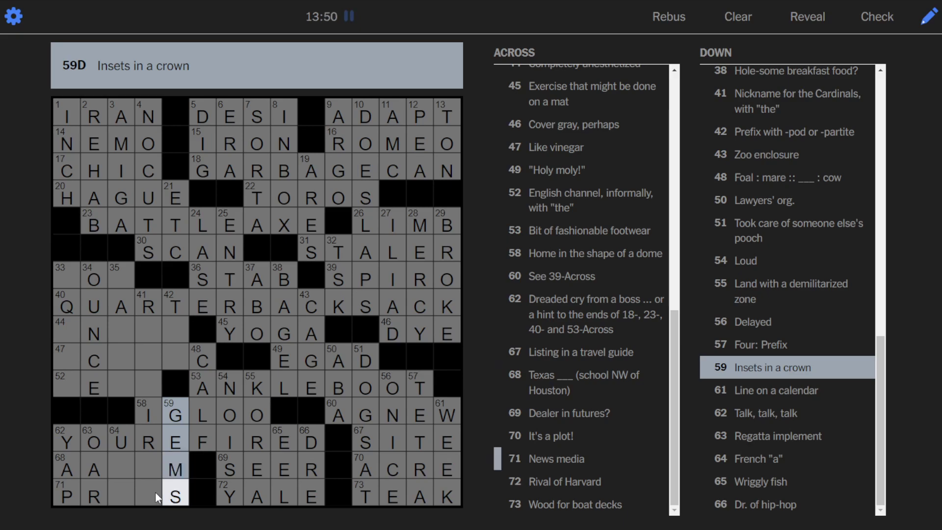
click(115, 496)
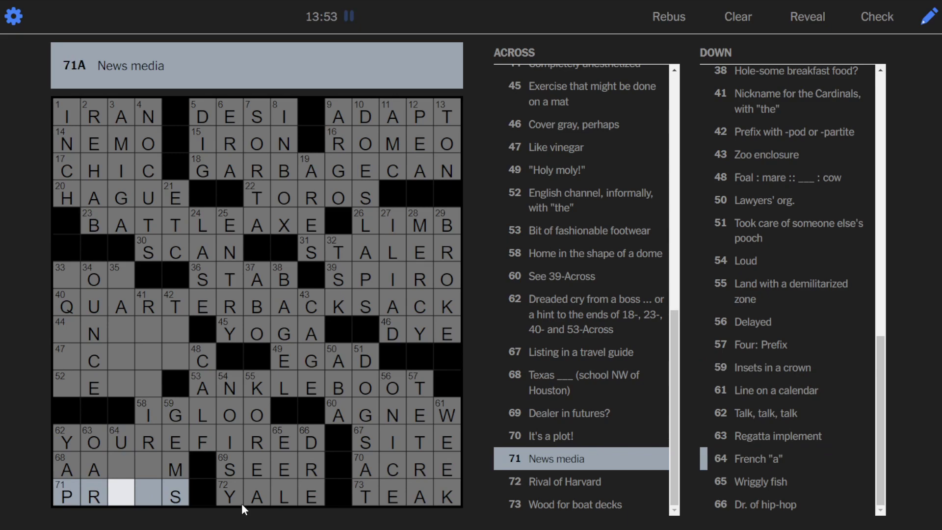
text(es)
click(115, 463)
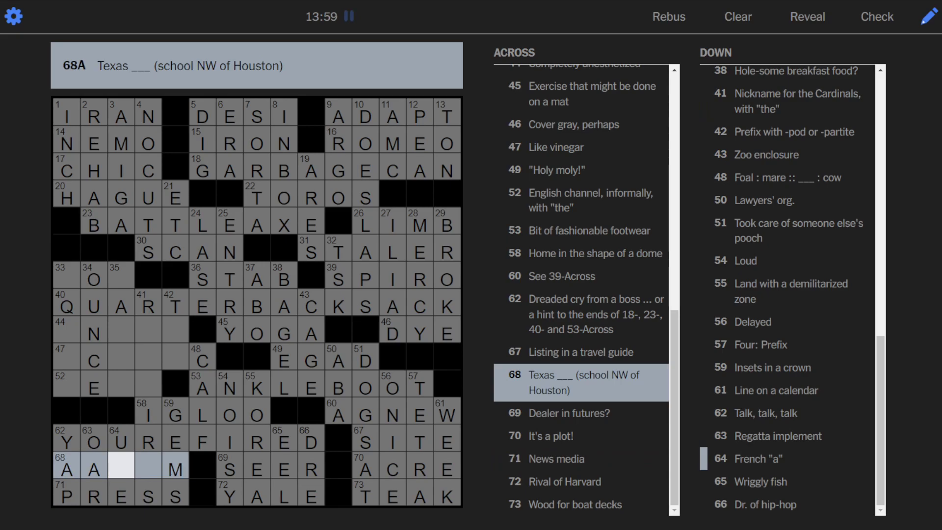
text(ND)
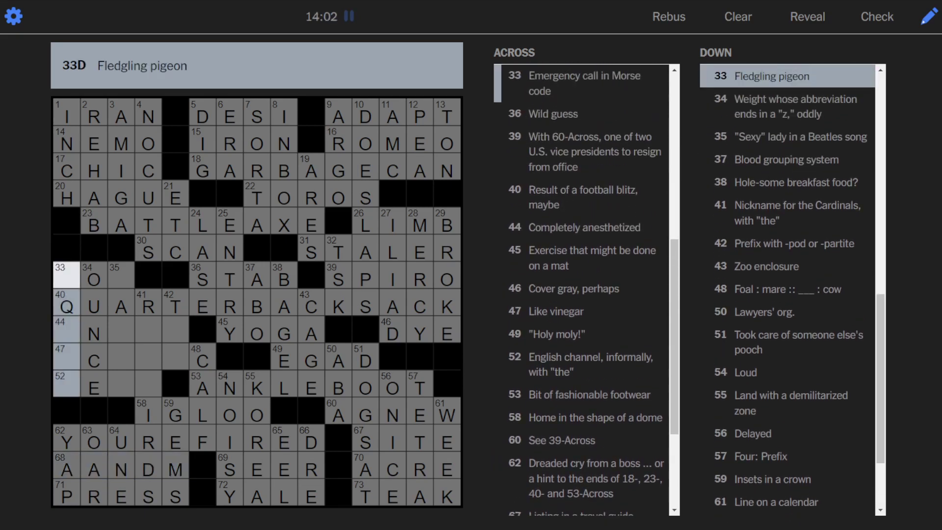
Complete REDBIRDS at 41-Down, TRI at 42-Down and ACIDIC at 47-Across.
click(159, 338)
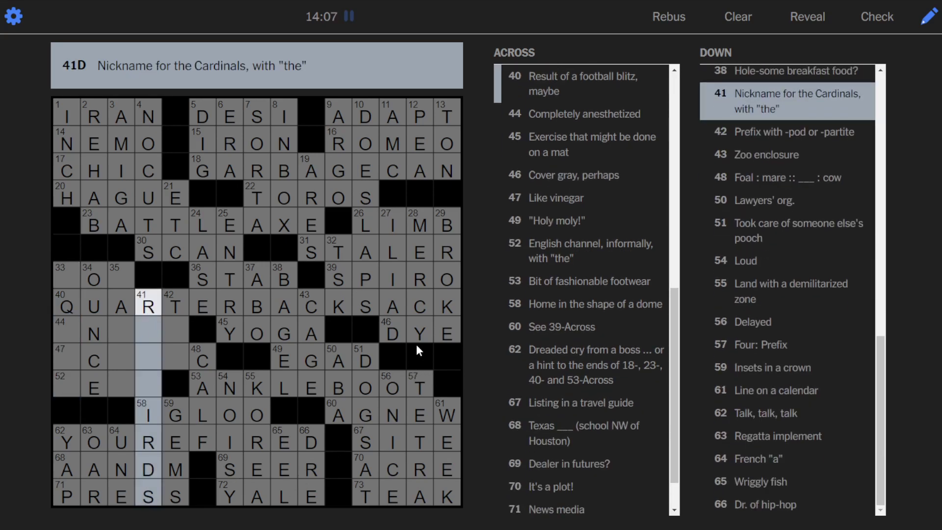
text(E)
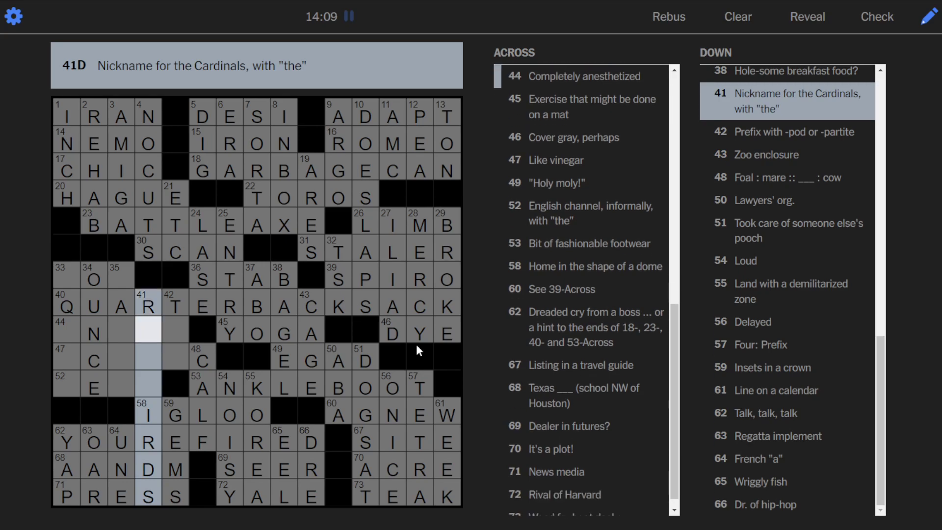
text(DB)
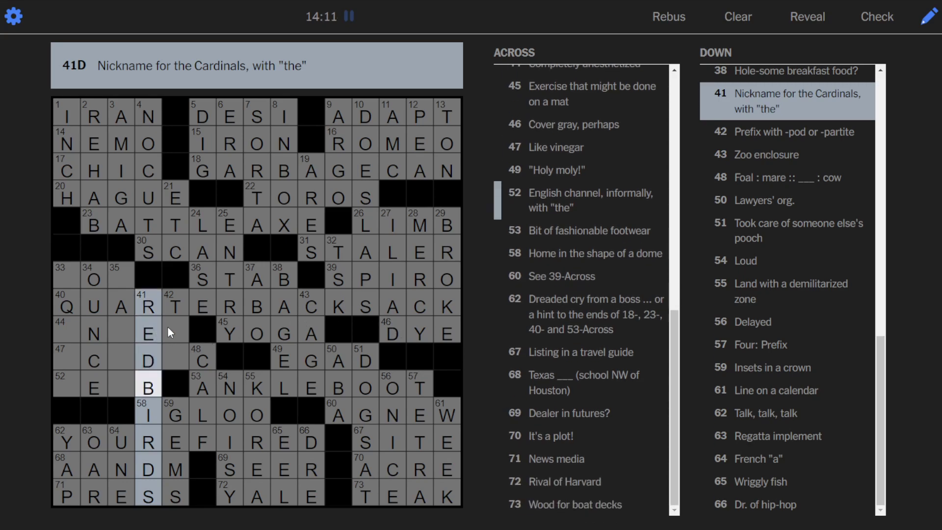
click(166, 326)
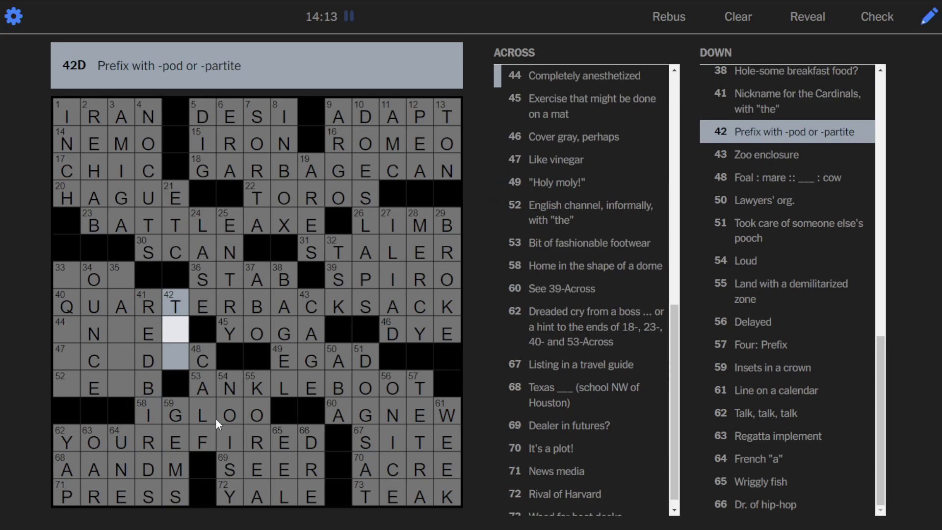
text(RI)
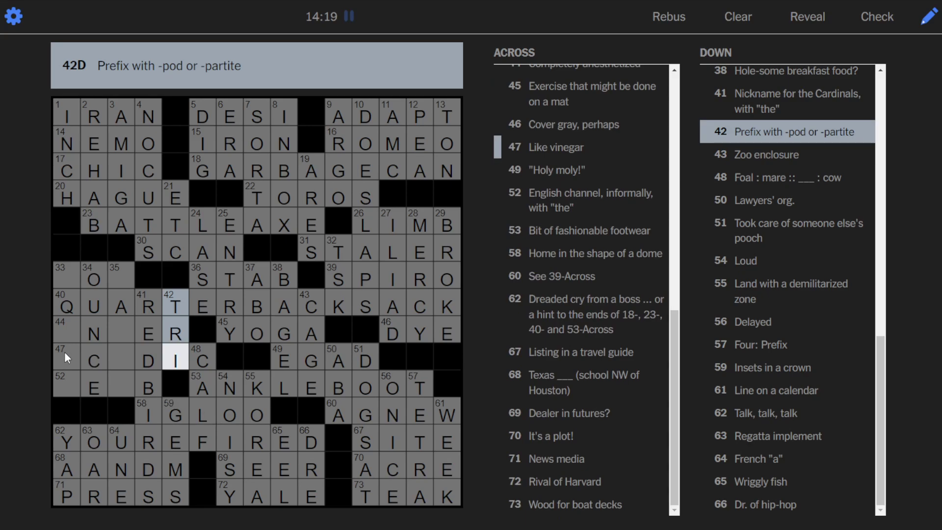
click(64, 351)
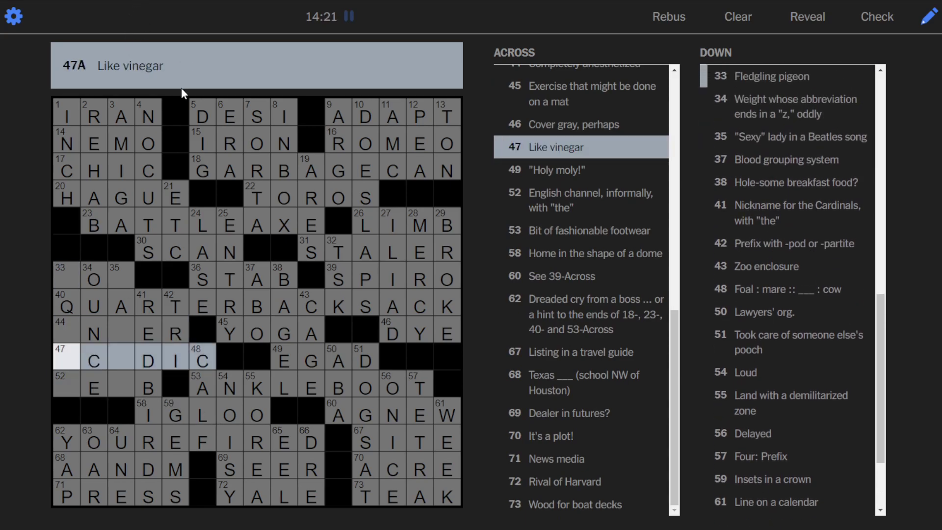
text(ACI)
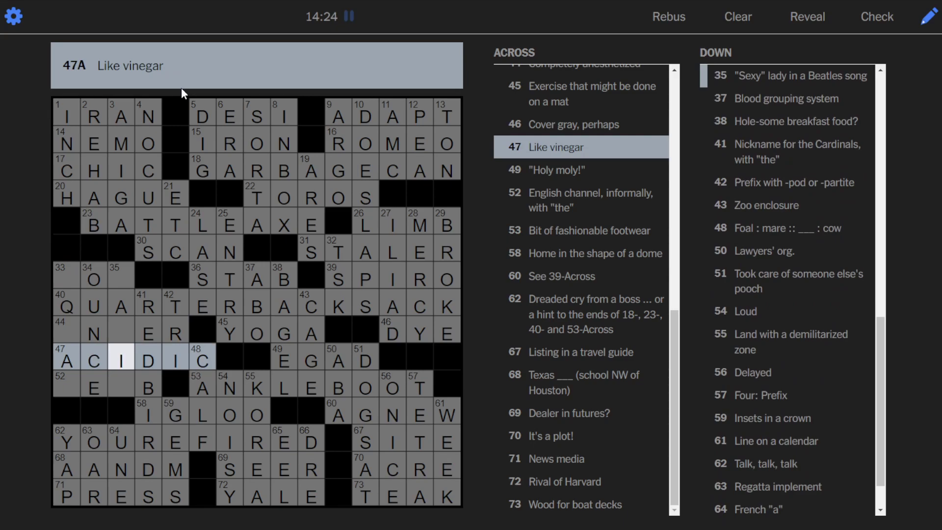
click(69, 378)
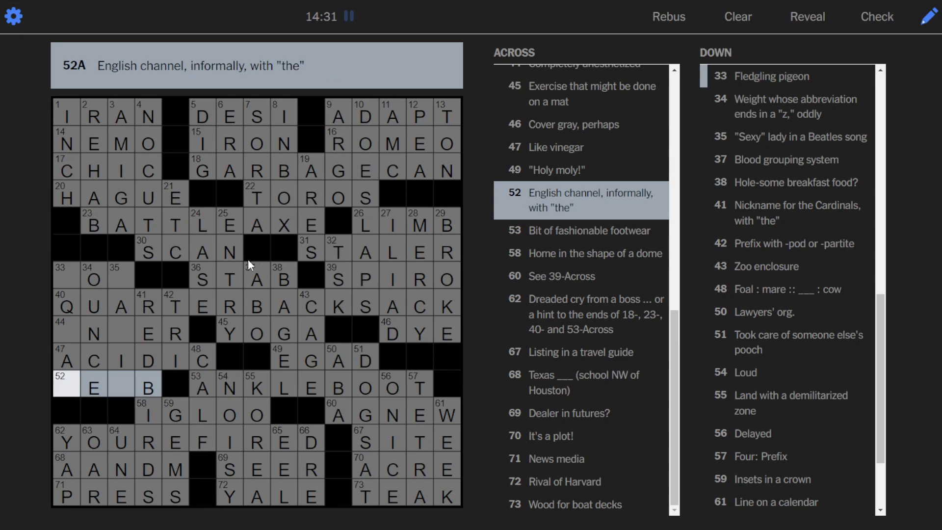
Select text in the clue bar, then start 44-Across, 'Completely anesthetized'.
drag(144, 65, 175, 65)
click(176, 65)
double_click(163, 65)
click(277, 74)
click(61, 327)
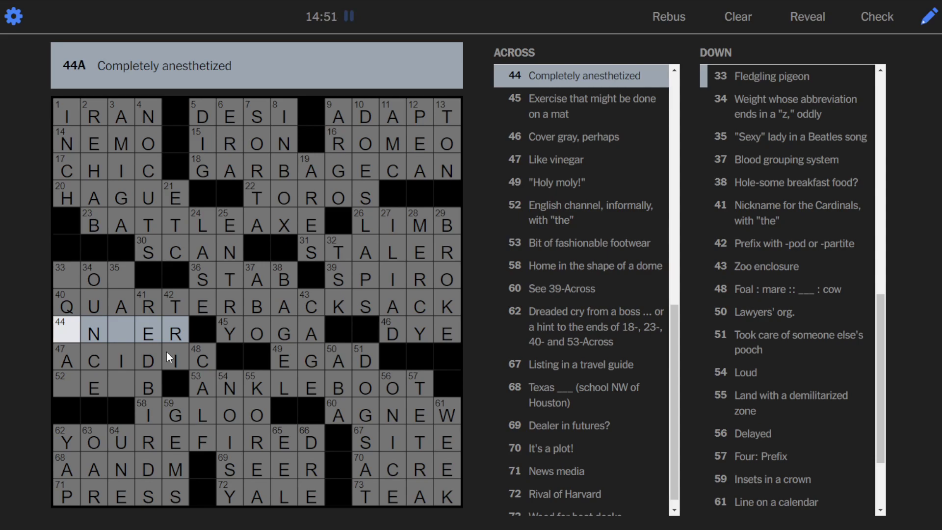
Complete SOS at 33-Across with the two missing S letters.
click(109, 283)
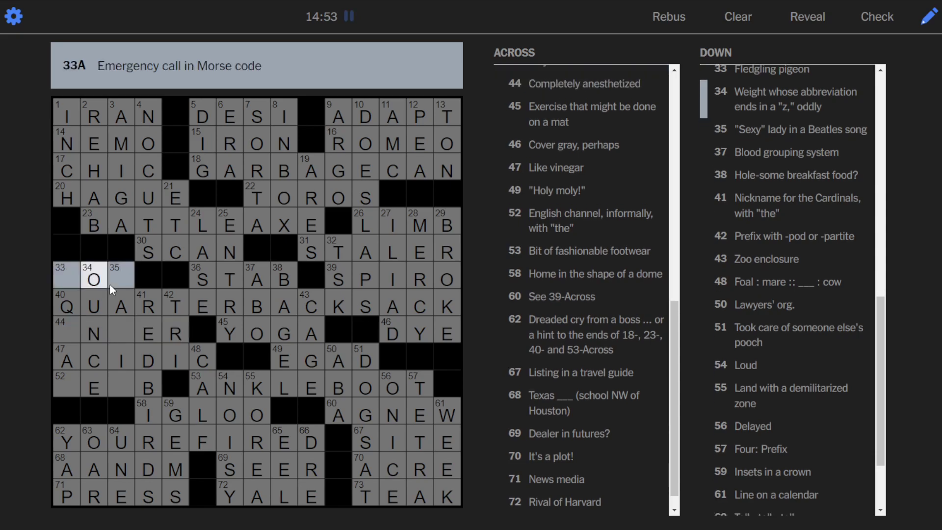
click(120, 282)
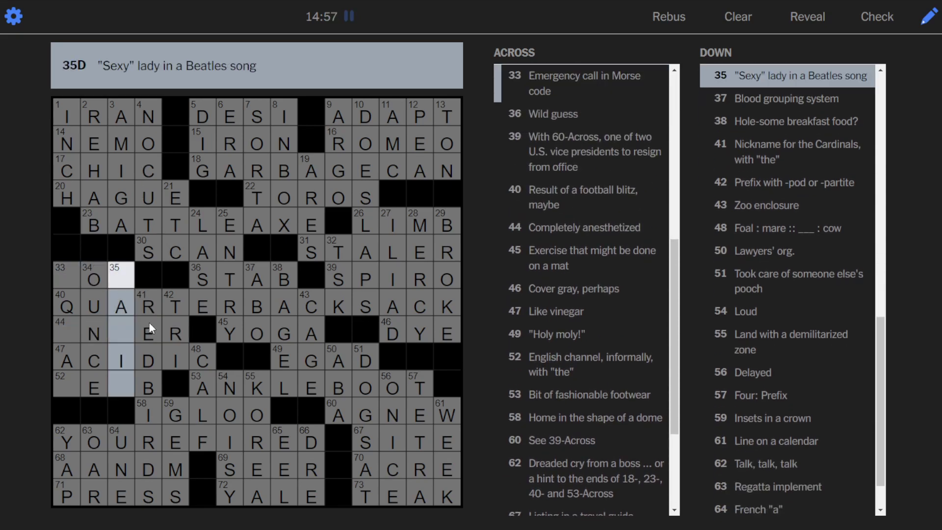
click(65, 276)
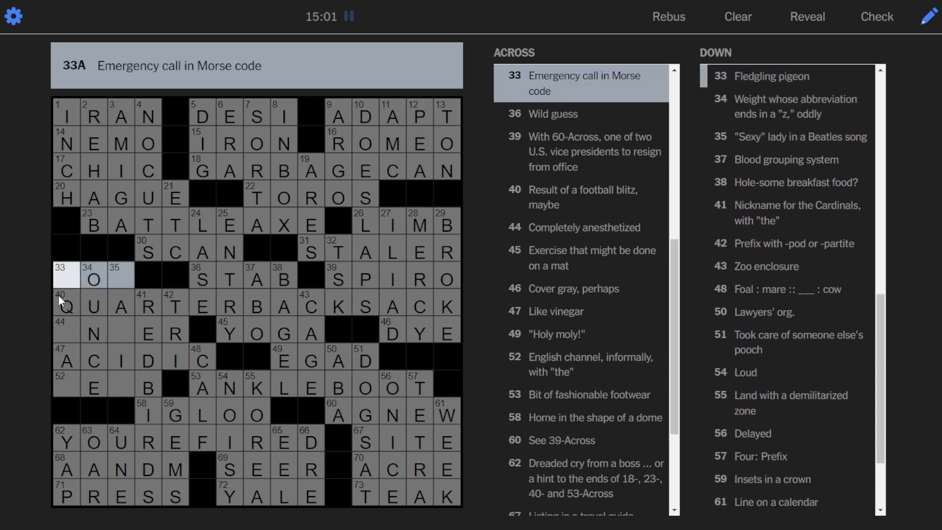
text(SO)
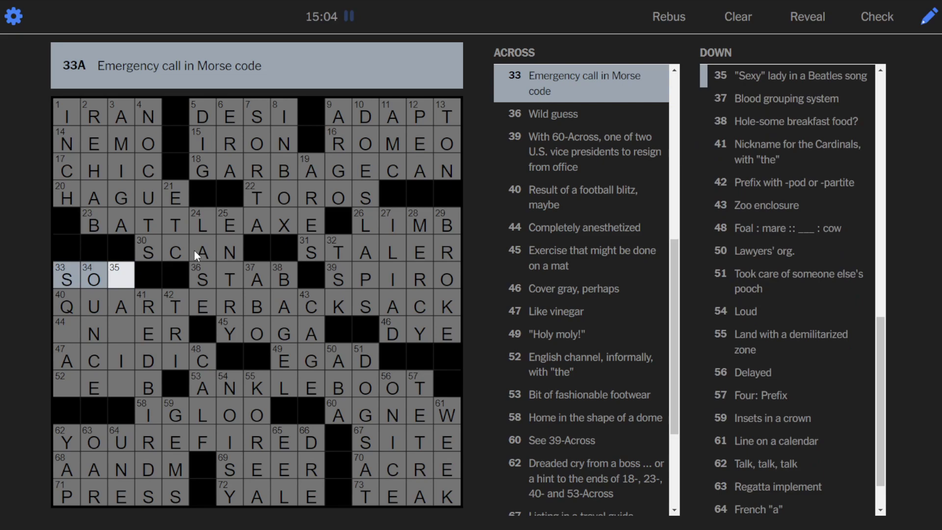
text(S)
Finish UNDER at 44-Across and enter B at the start of 52-Across.
key(Tab)
key(Down)
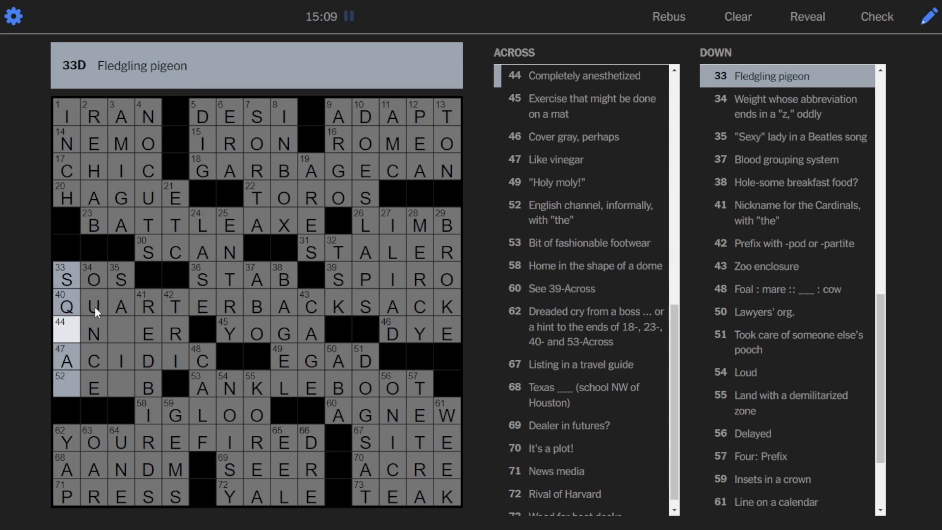
click(68, 314)
click(70, 330)
text(u)
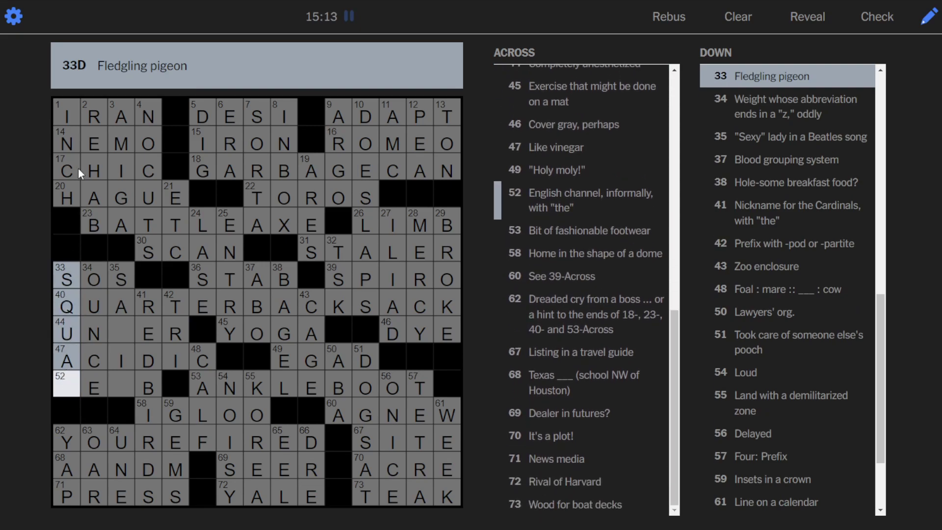
text(b)
click(119, 329)
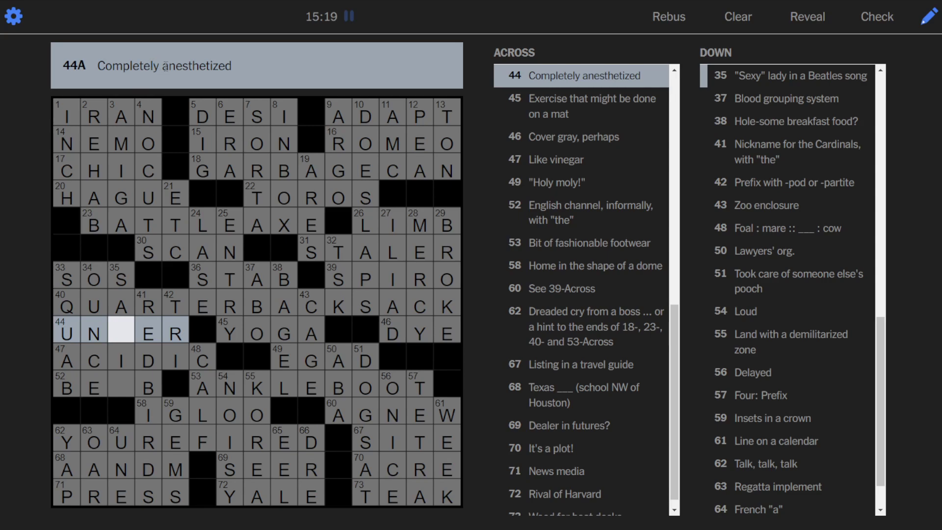
text(d)
click(116, 374)
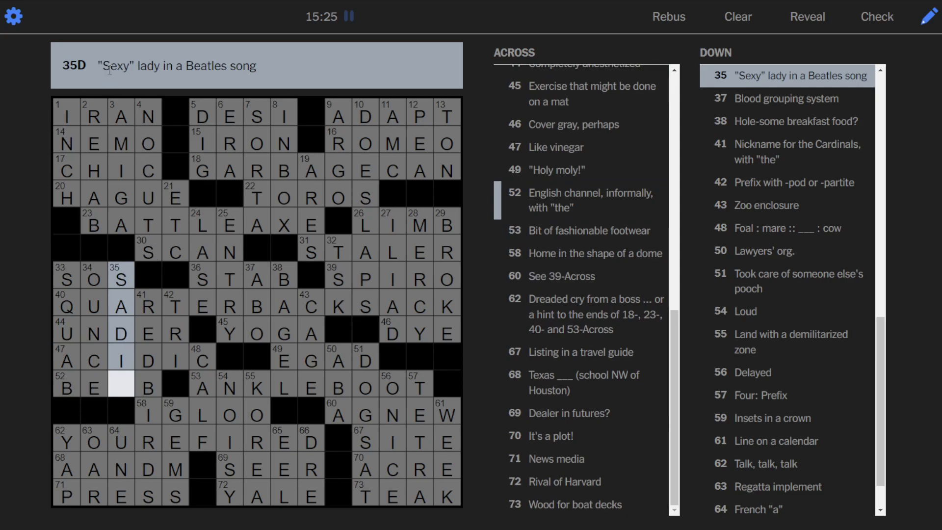
click(120, 377)
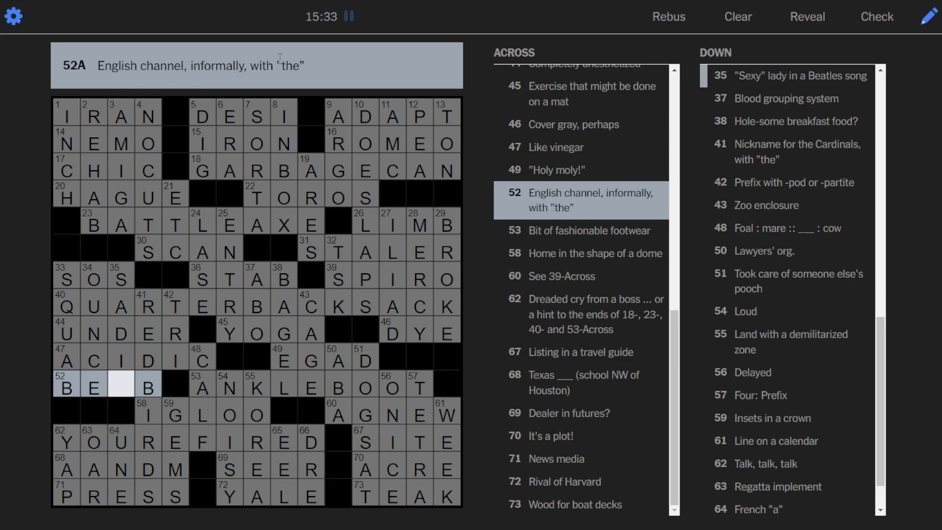
text(e)
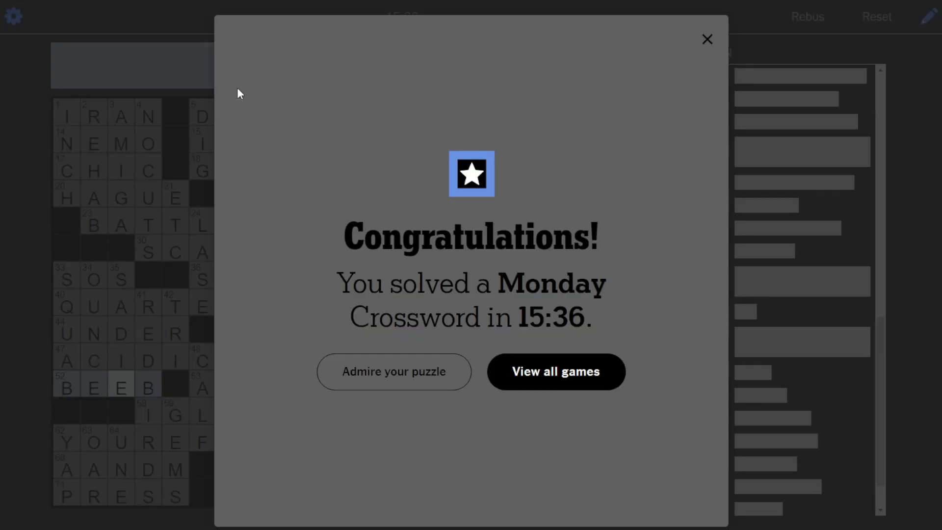
Finish BEEB with E, close the congratulations popup, and highlight the YOUREFIRED theme answers.
click(405, 380)
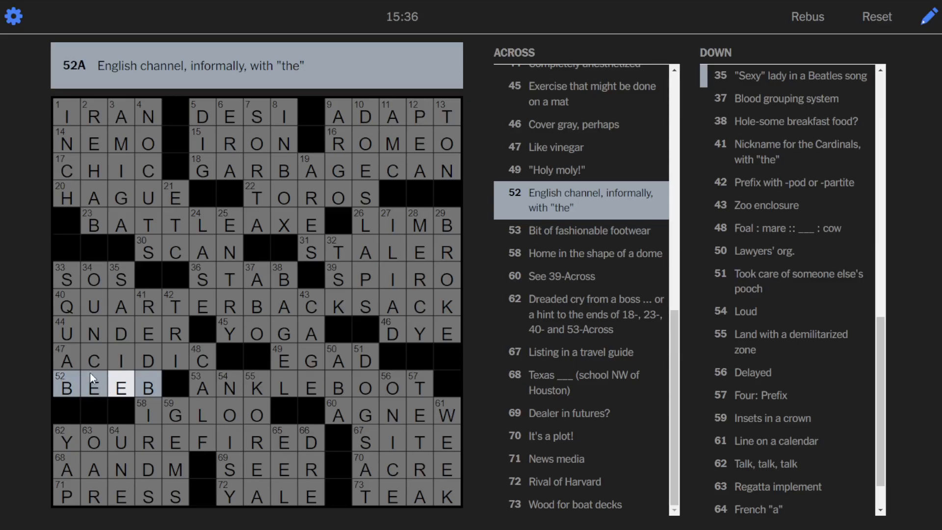
click(128, 389)
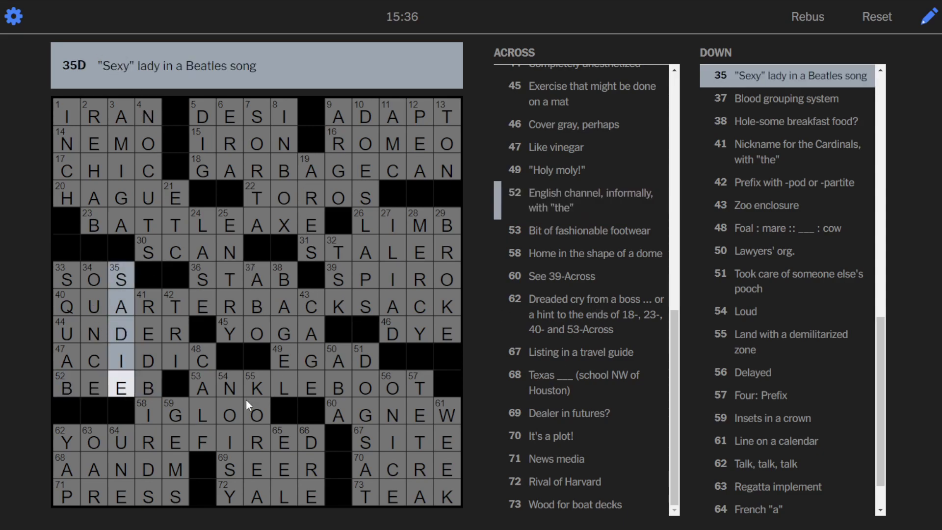
click(203, 440)
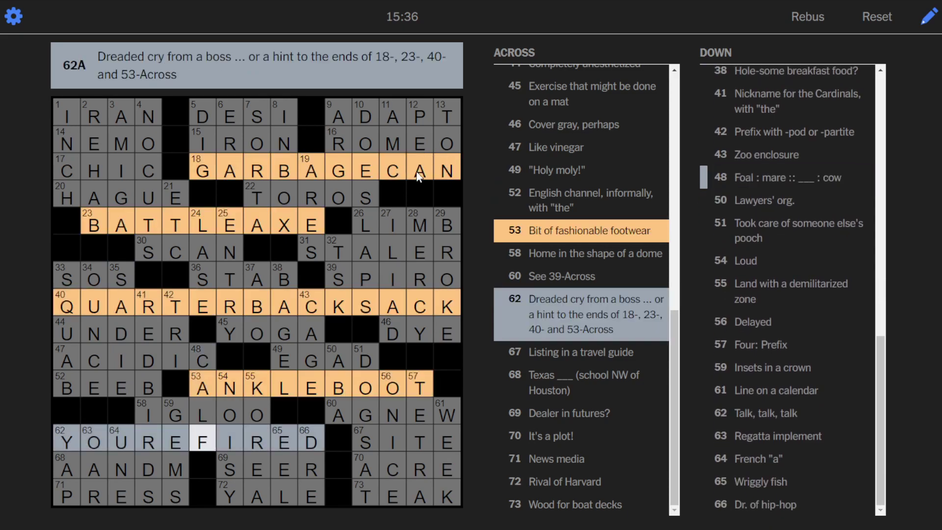